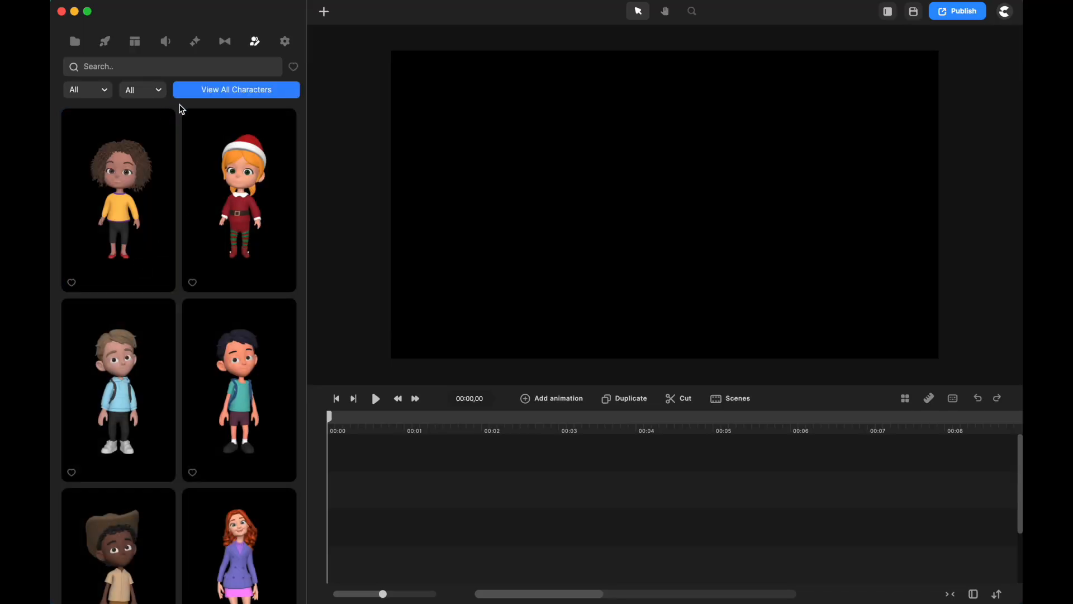
Filter the character library to the Pixar style and look through the available characters.
scroll(211, 264, down, 8)
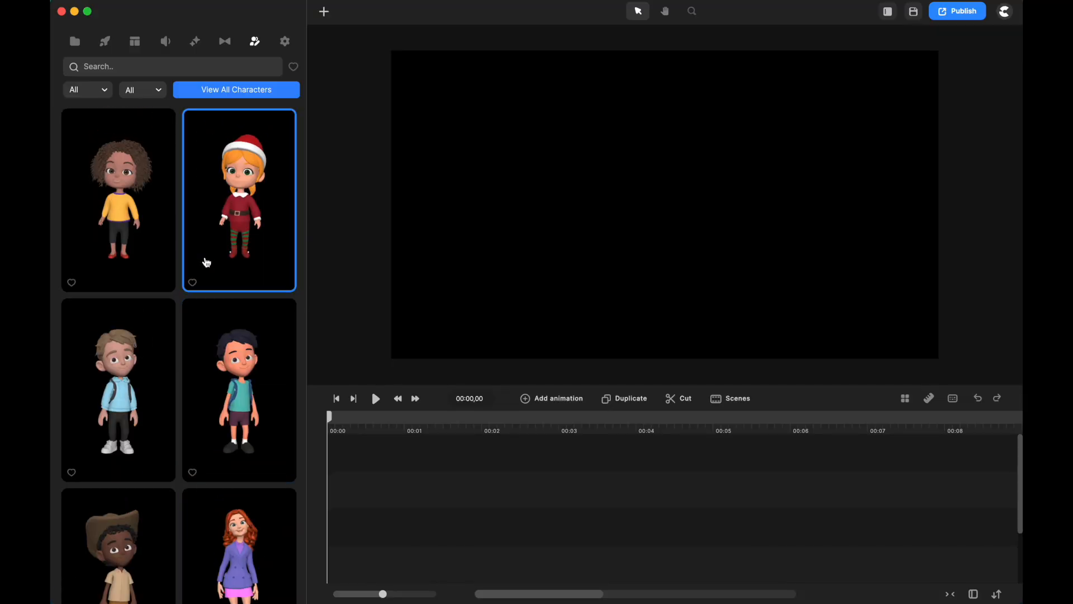
click(104, 92)
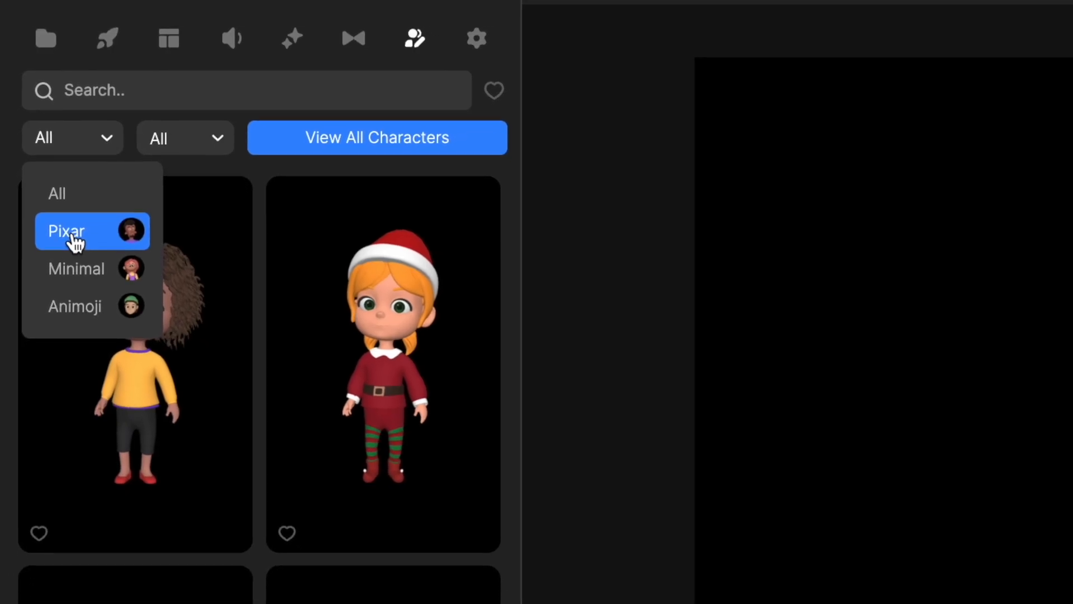
click(72, 236)
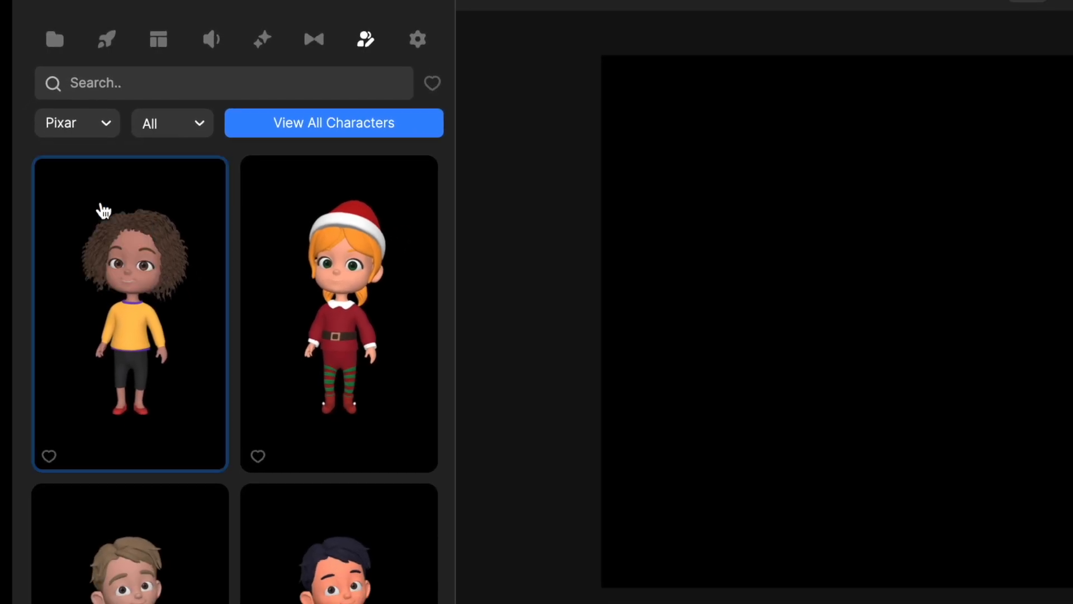
scroll(335, 559, down, 6)
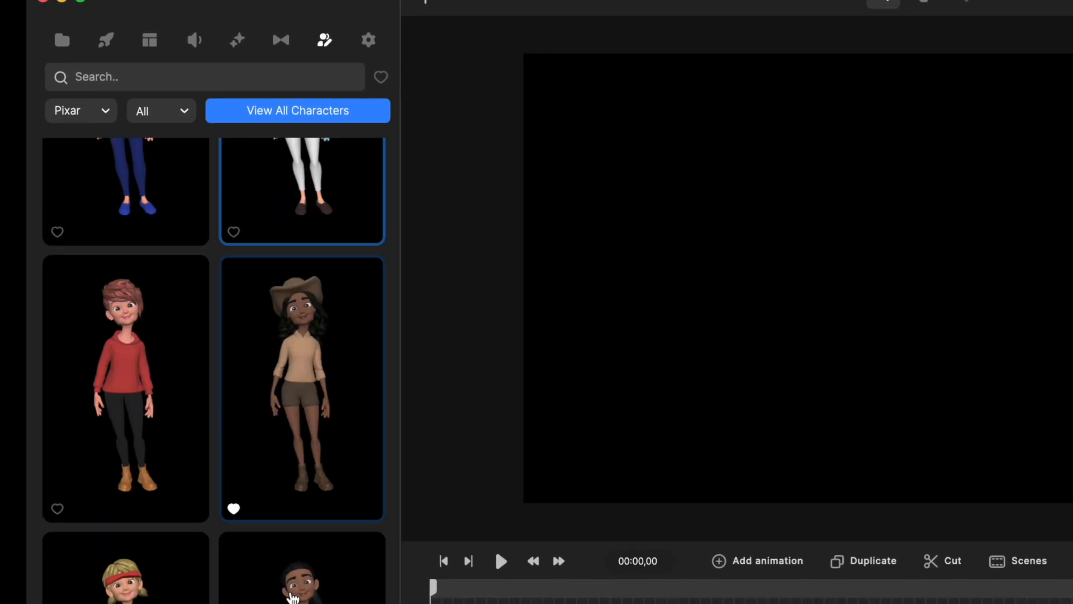
scroll(224, 503, down, 10)
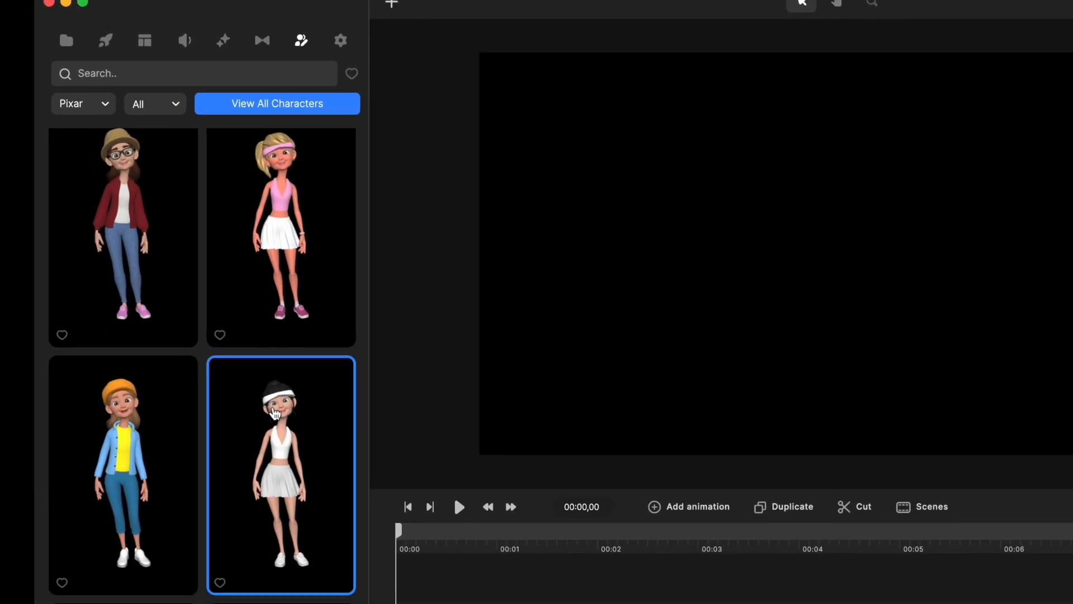
scroll(268, 486, down, 8)
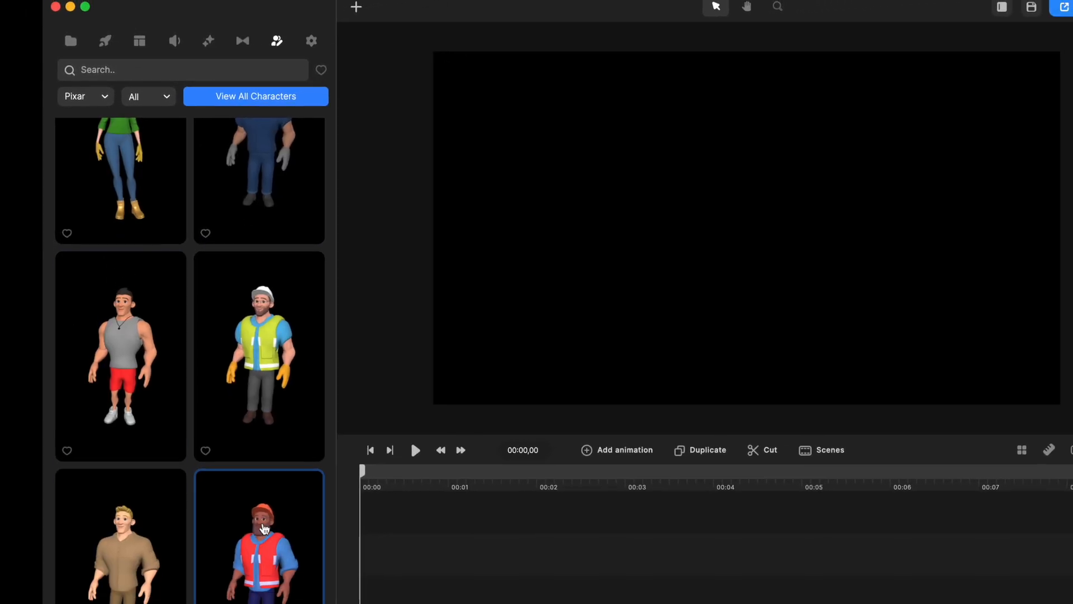
scroll(265, 512, down, 10)
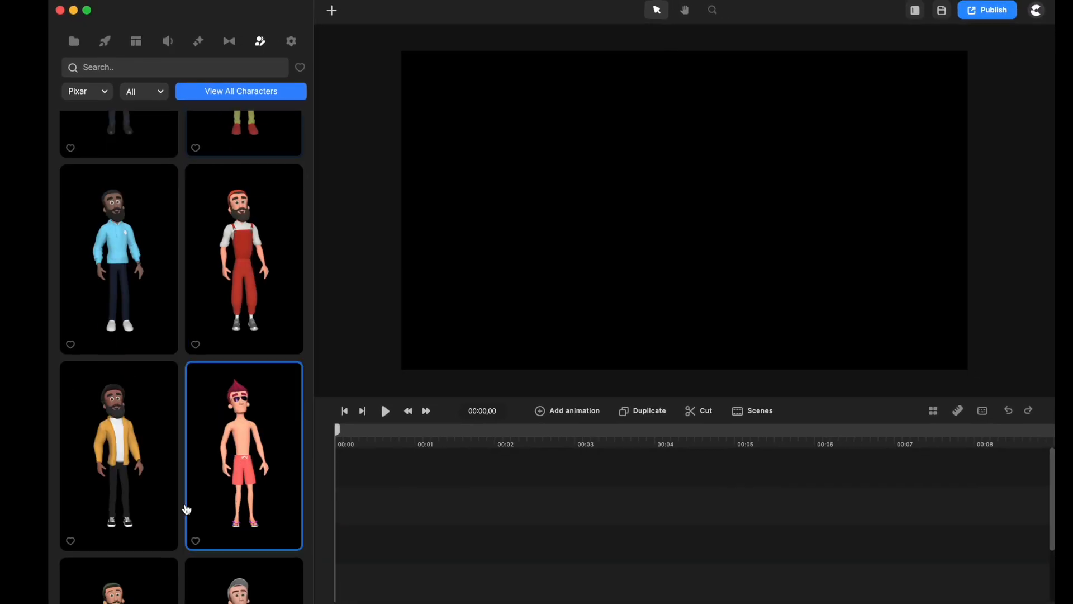
scroll(238, 419, down, 10)
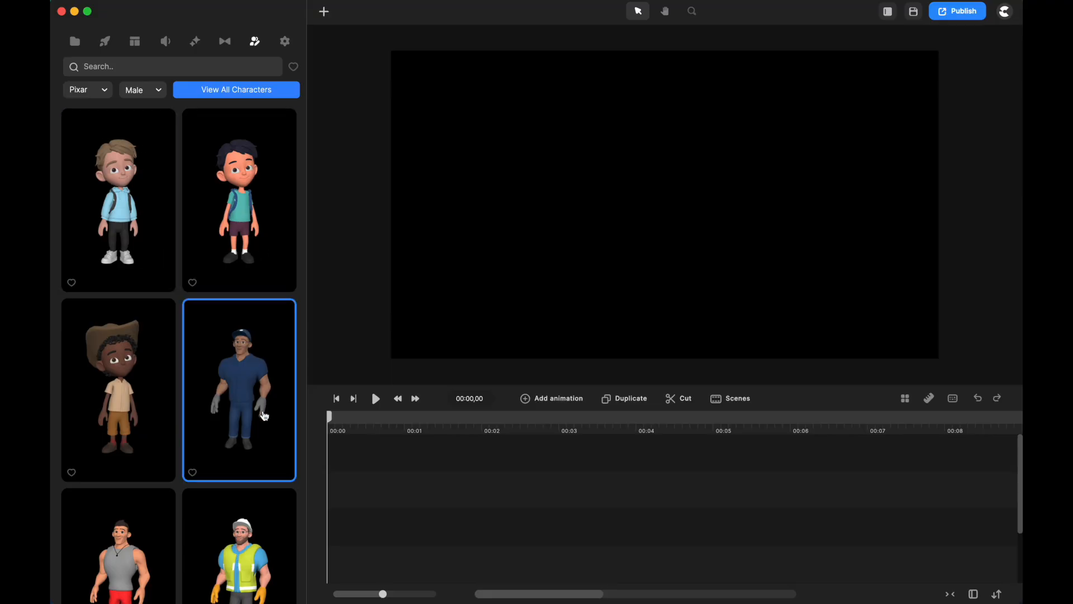
Look through the male Pixar characters in the library.
scroll(267, 364, down, 5)
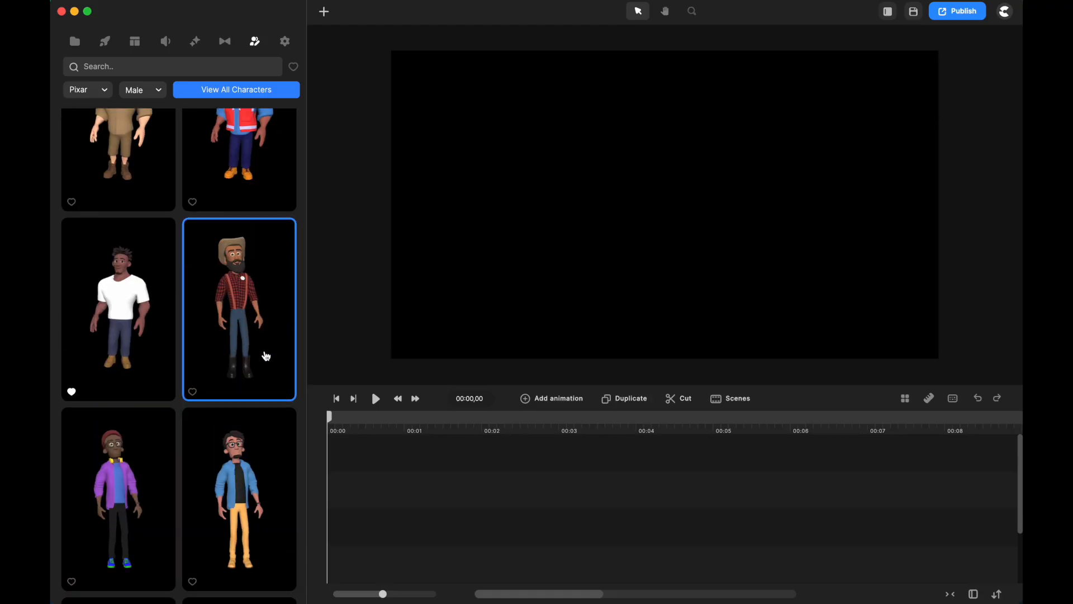
scroll(247, 396, down, 1)
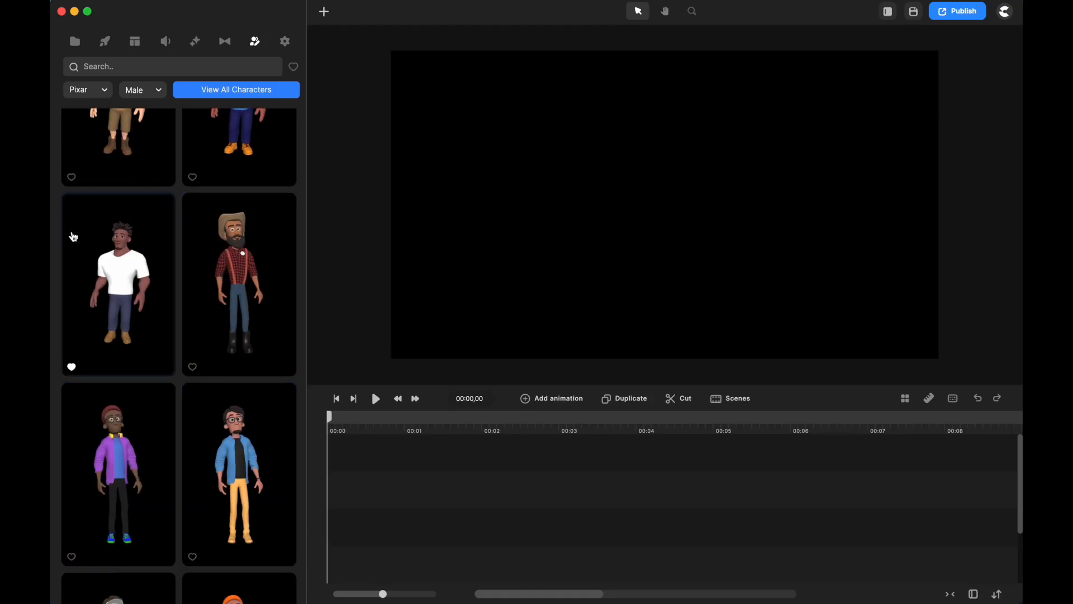
scroll(258, 358, up, 8)
scroll(216, 414, down, 15)
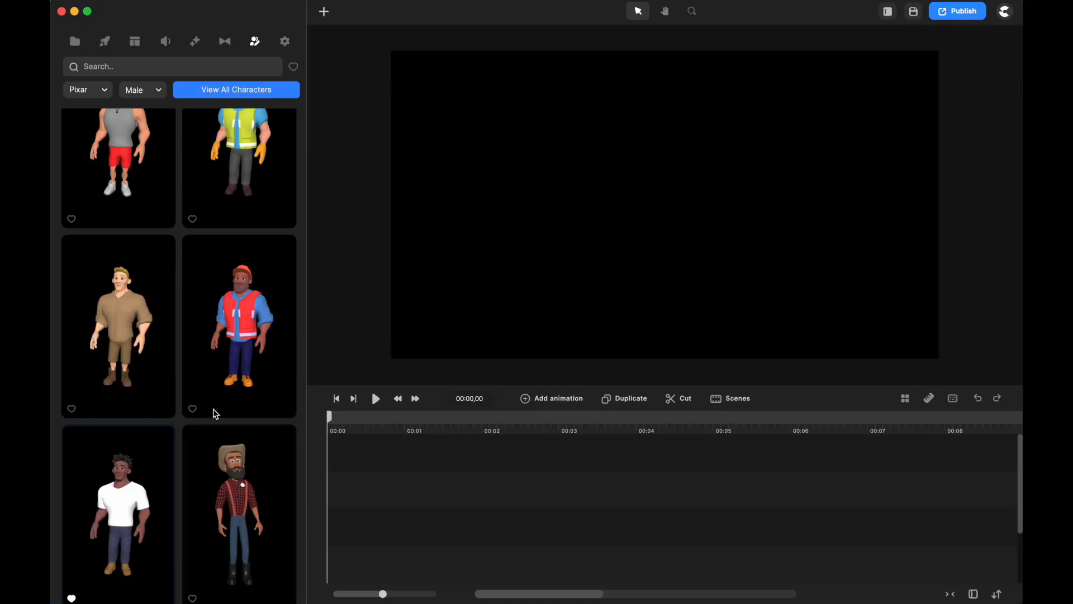
scroll(215, 416, down, 15)
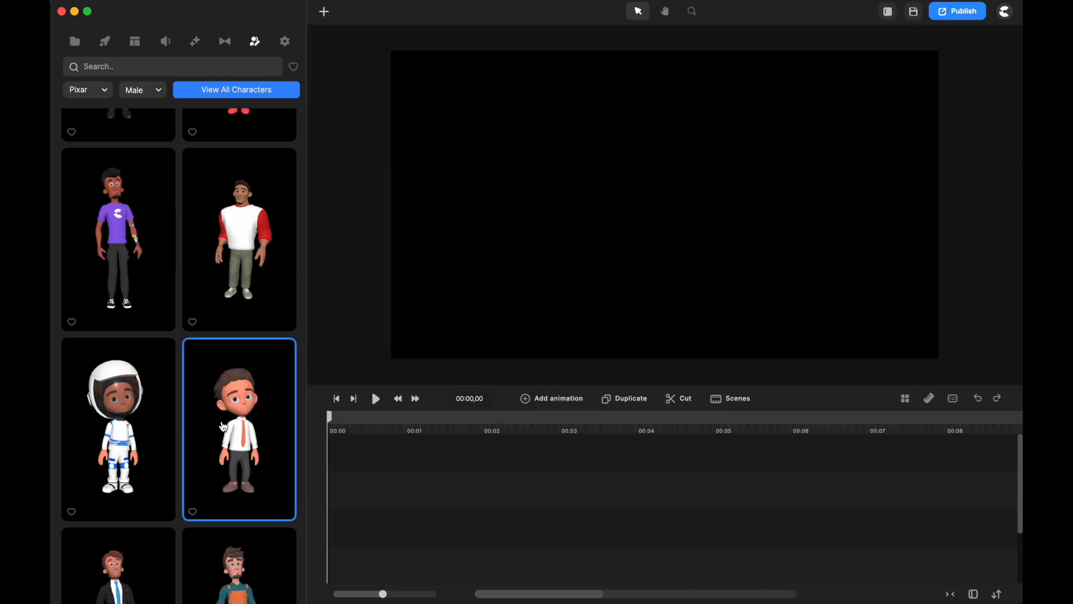
scroll(190, 470, down, 8)
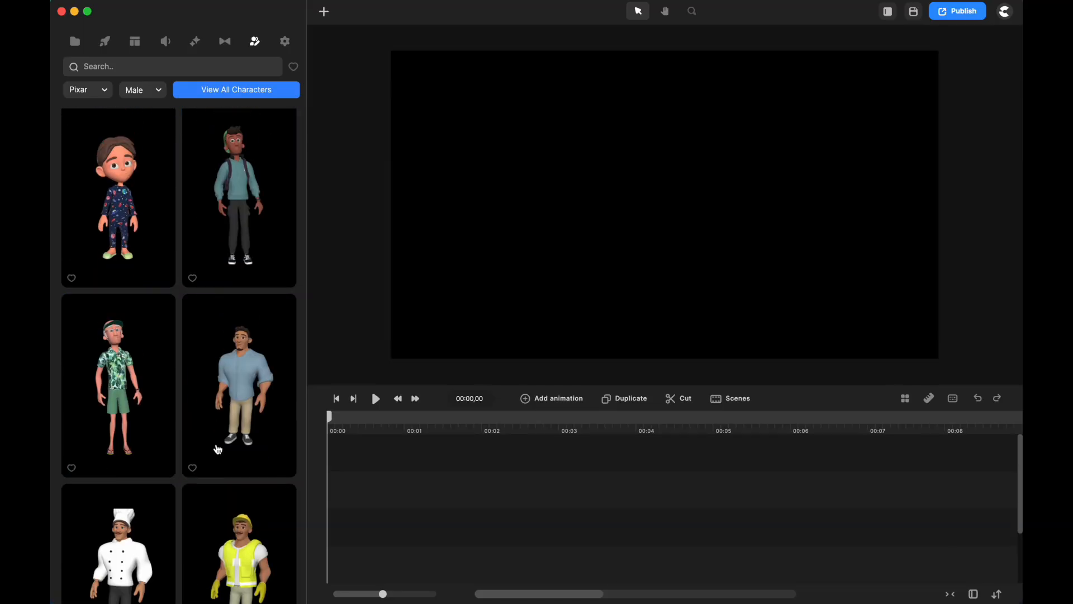
scroll(246, 280, up, 10)
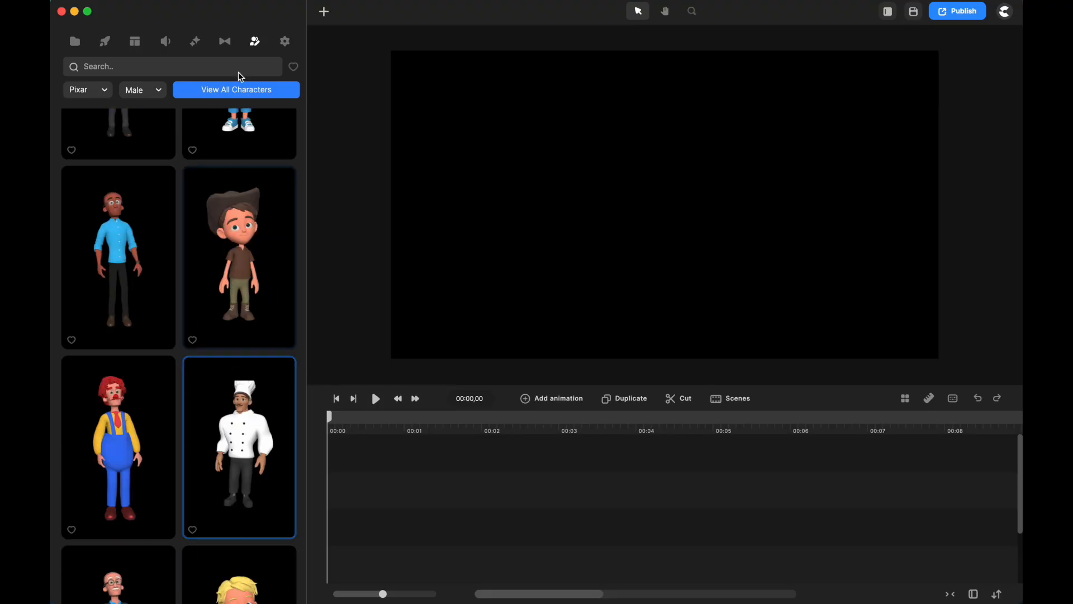
Switch the gender filter to Female and look through the female Pixar characters.
click(148, 98)
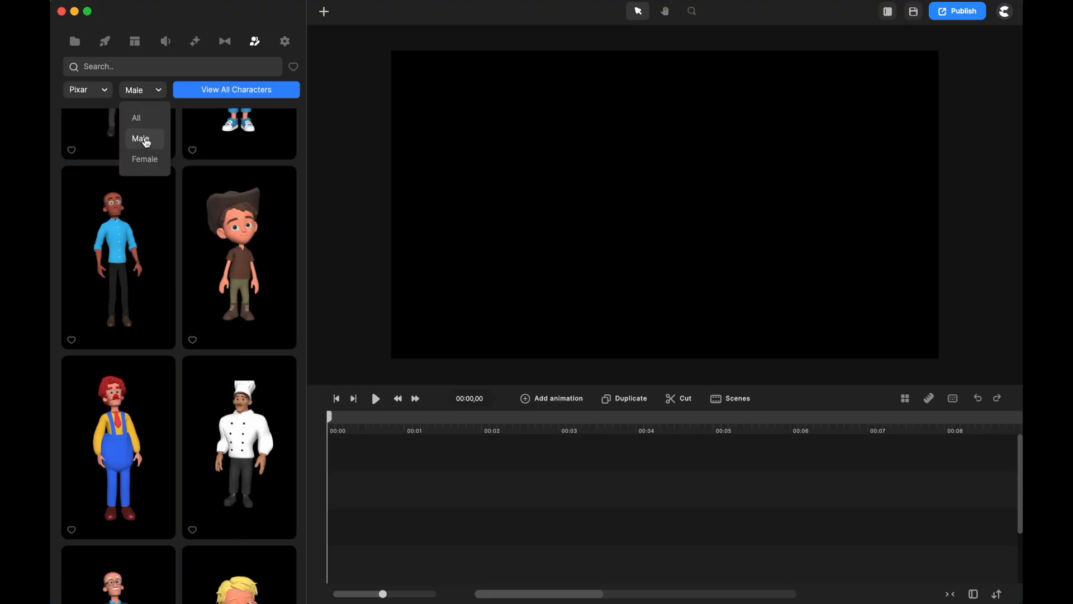
click(145, 160)
scroll(187, 226, up, 15)
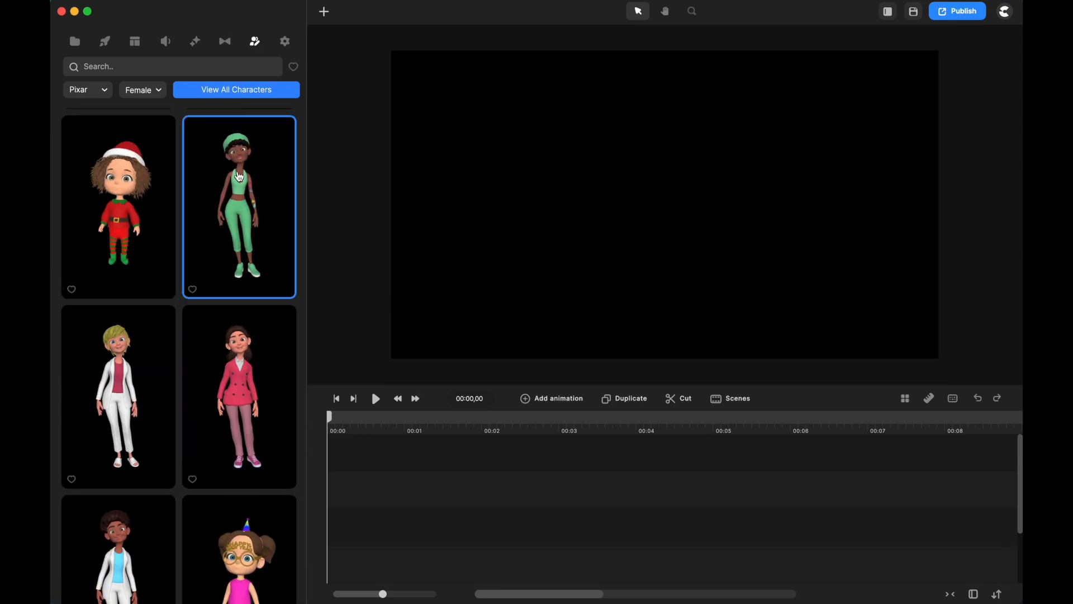
scroll(241, 392, down, 20)
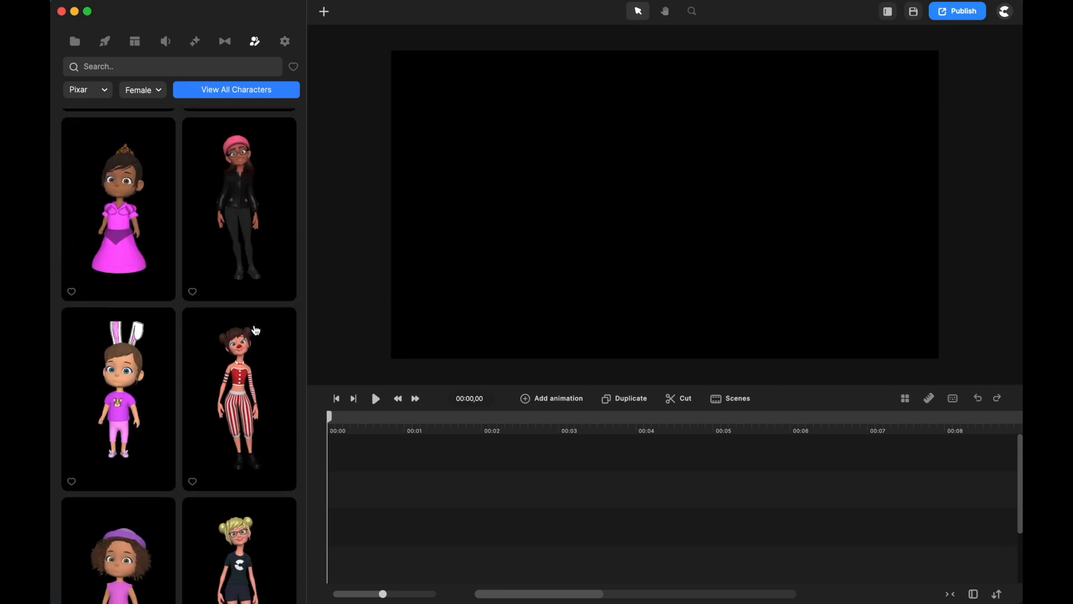
Change the character style filter to Minimal and look through the female characters.
click(105, 94)
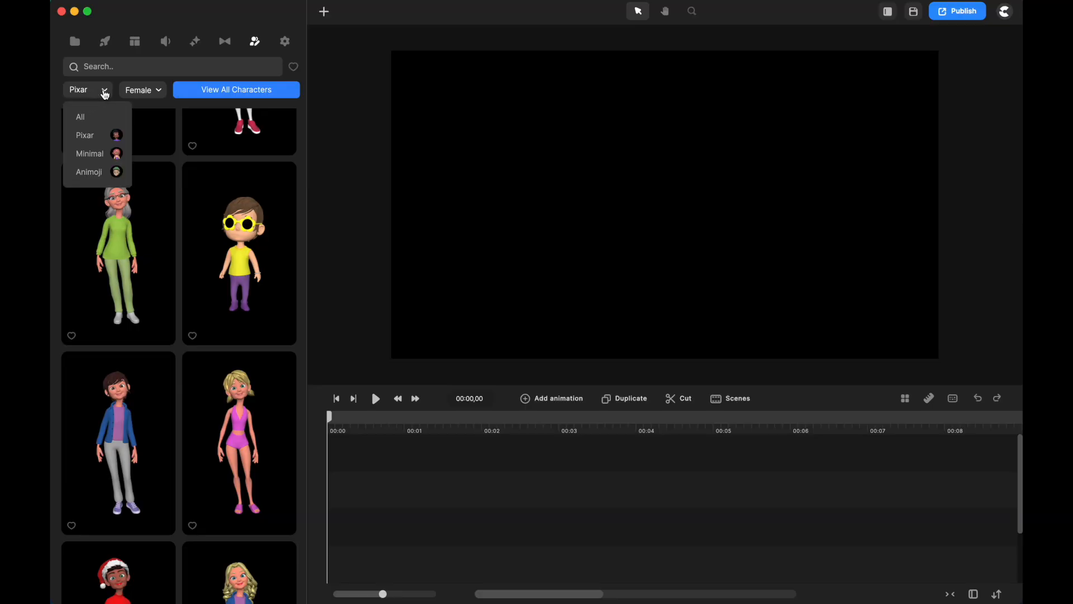
click(106, 159)
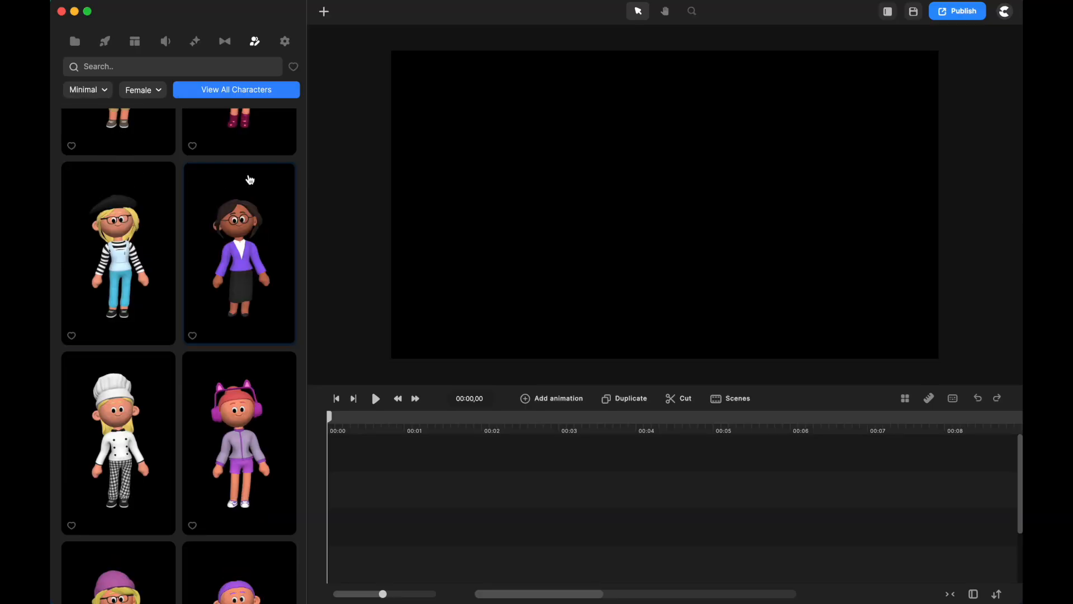
scroll(256, 240, down, 5)
scroll(257, 238, up, 5)
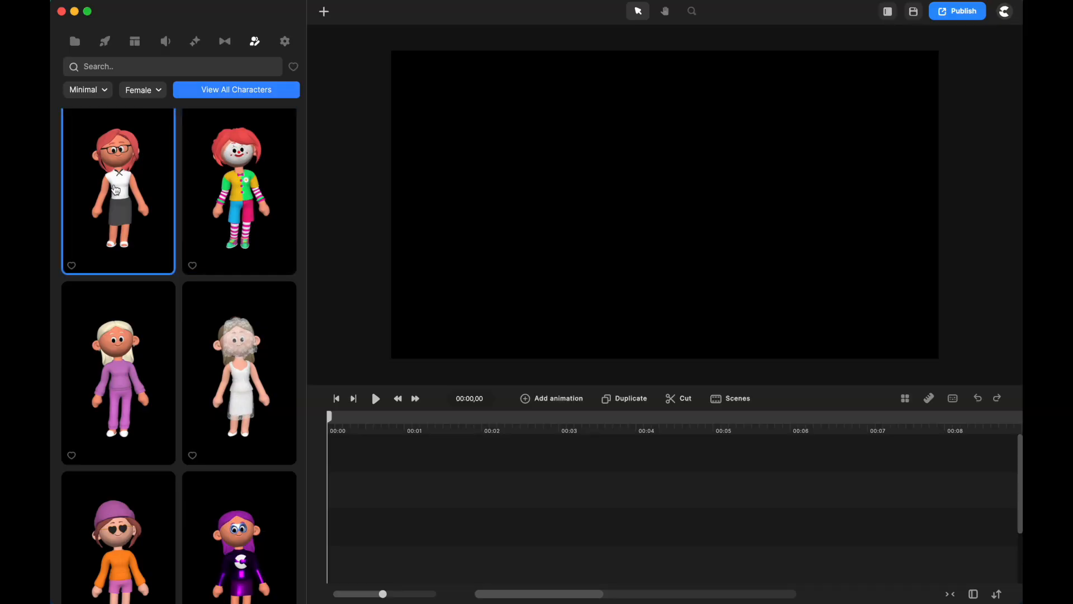
scroll(247, 271, down, 10)
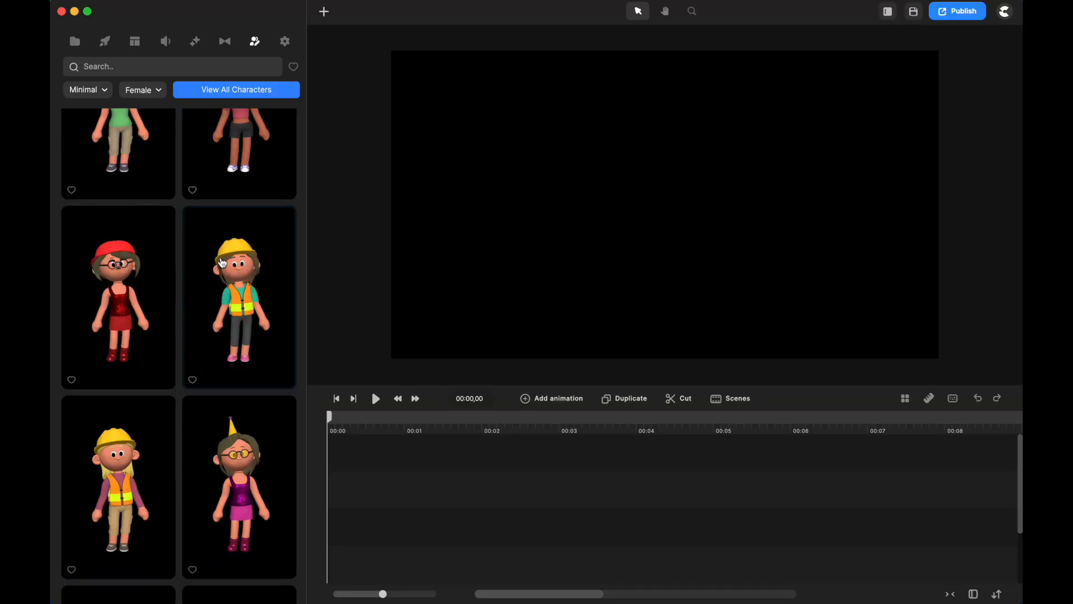
scroll(257, 285, down, 10)
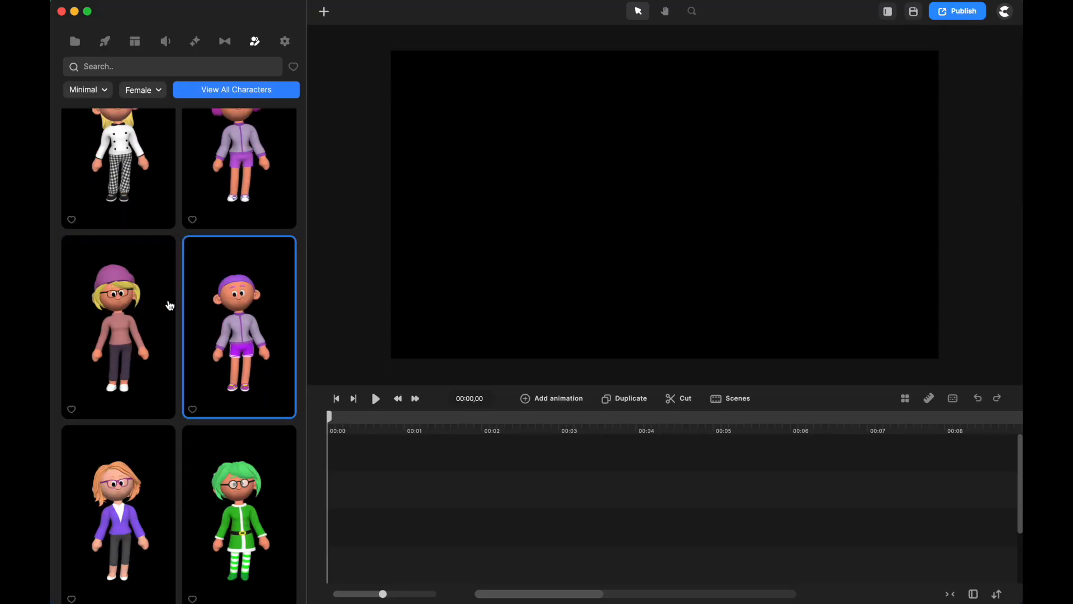
scroll(224, 301, down, 5)
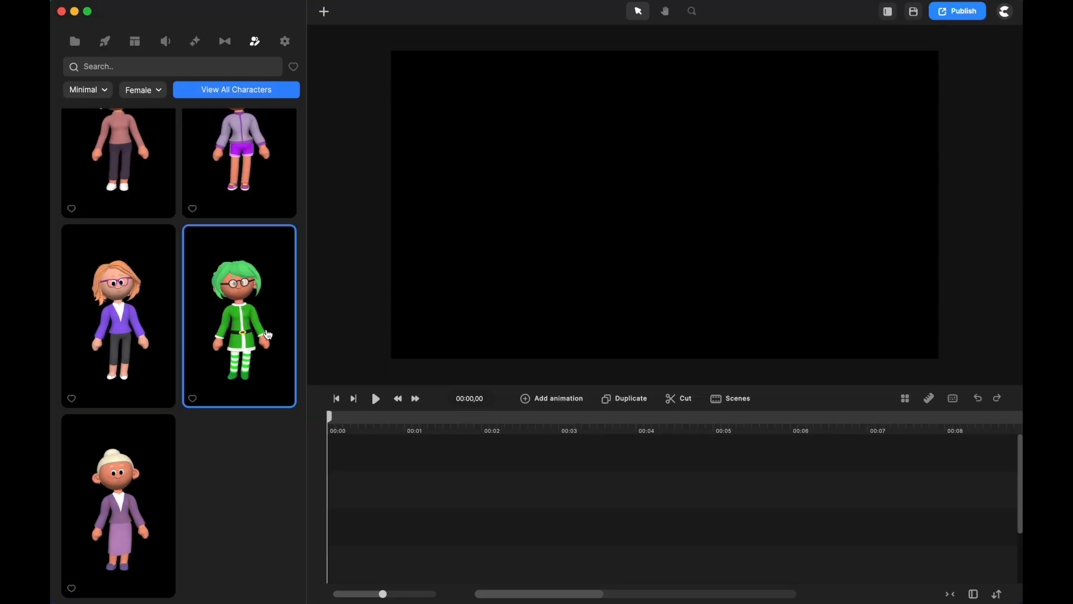
Switch the gender filter to Male to view the male Minimal characters from the start of the list.
click(156, 90)
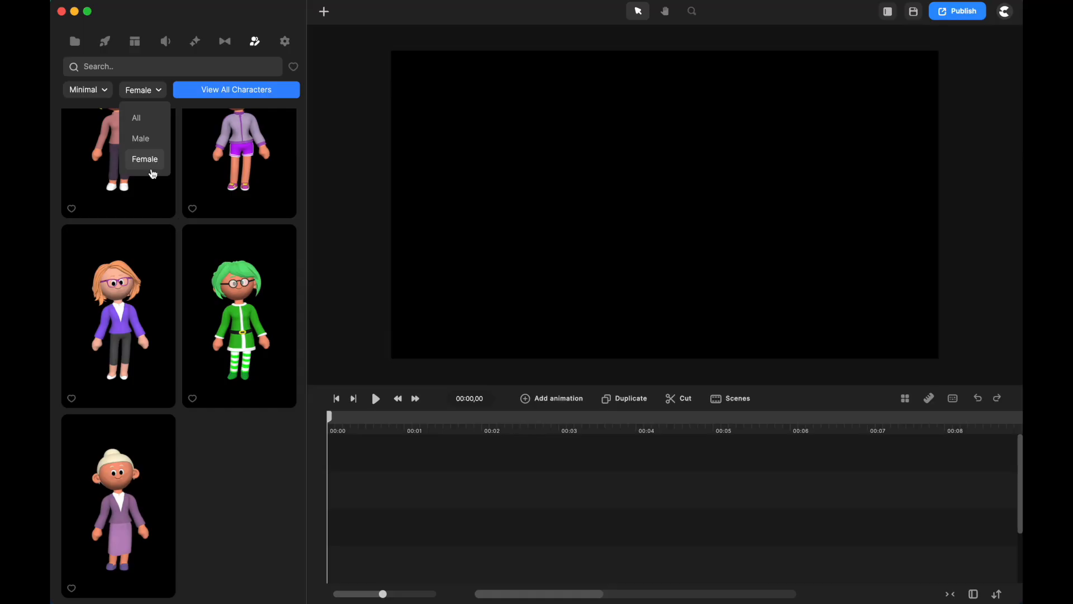
click(144, 139)
scroll(224, 257, up, 3)
scroll(223, 257, up, 10)
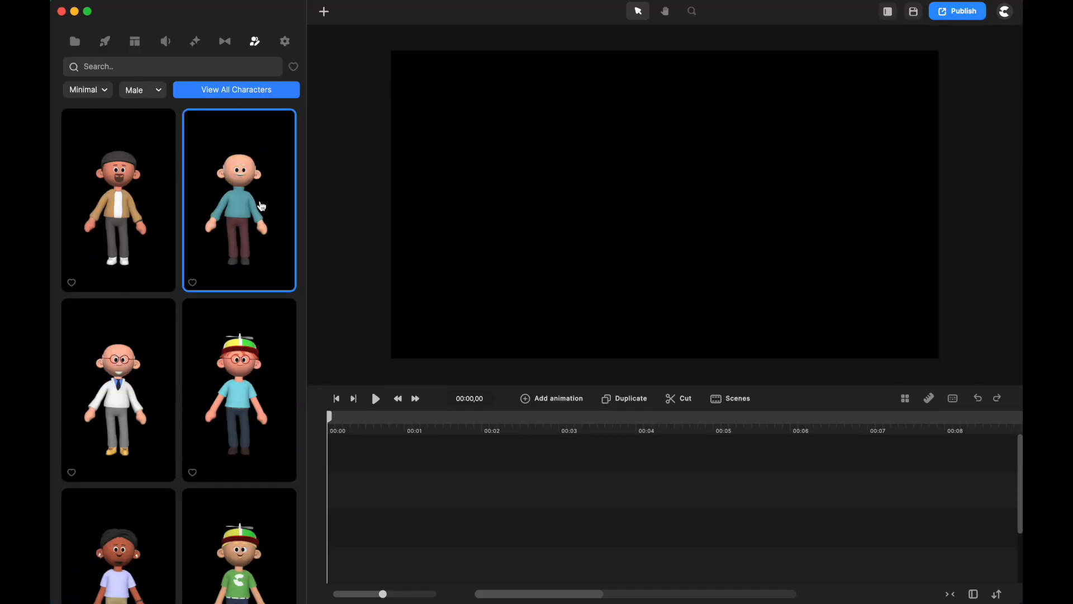
Set the character style filter to Animoji and look through the male heads.
click(84, 91)
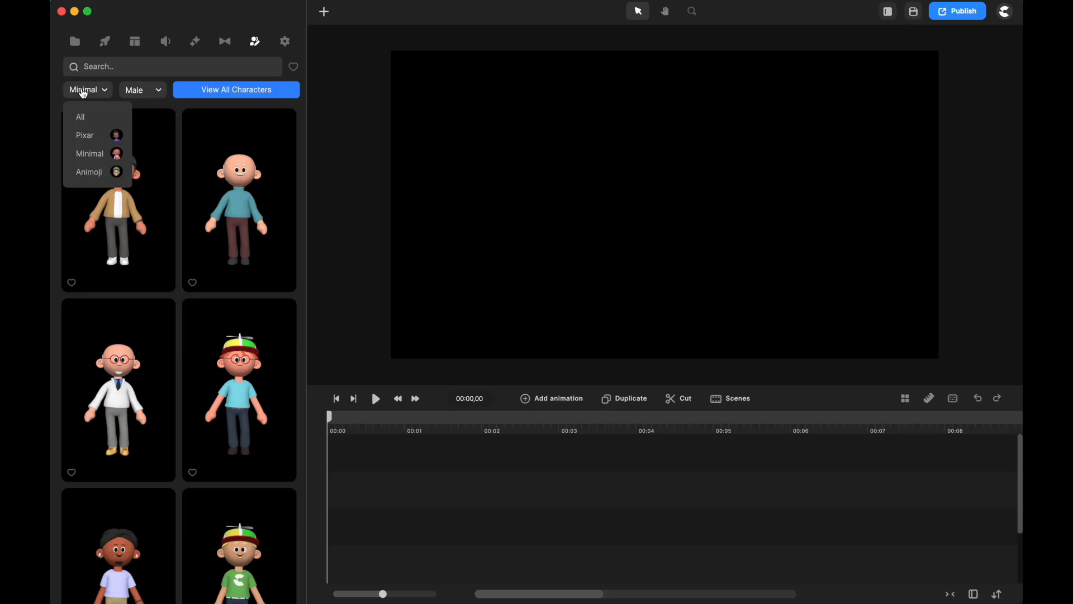
click(101, 177)
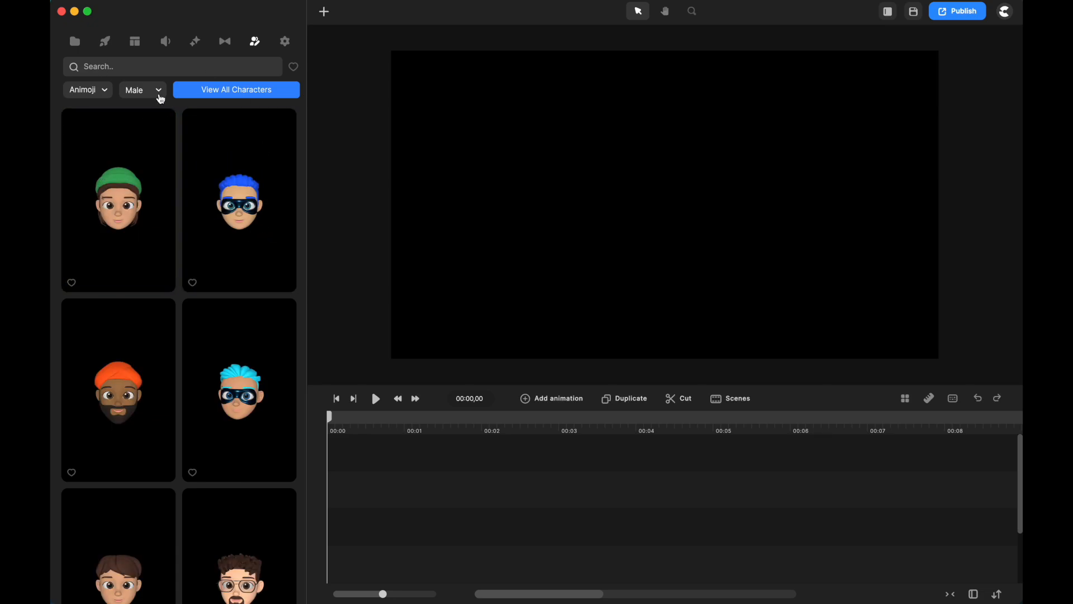
scroll(216, 294, down, 8)
scroll(216, 291, up, 8)
Filter the Animoji characters to Female and add the blonde head with blue eyes to the canvas.
click(152, 96)
click(154, 158)
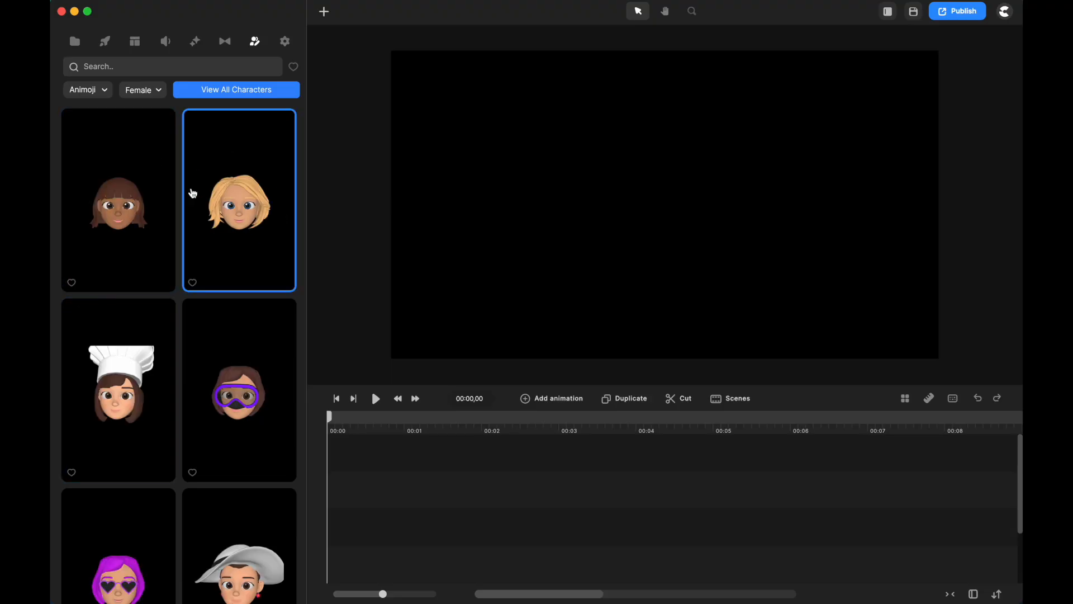
scroll(235, 308, down, 10)
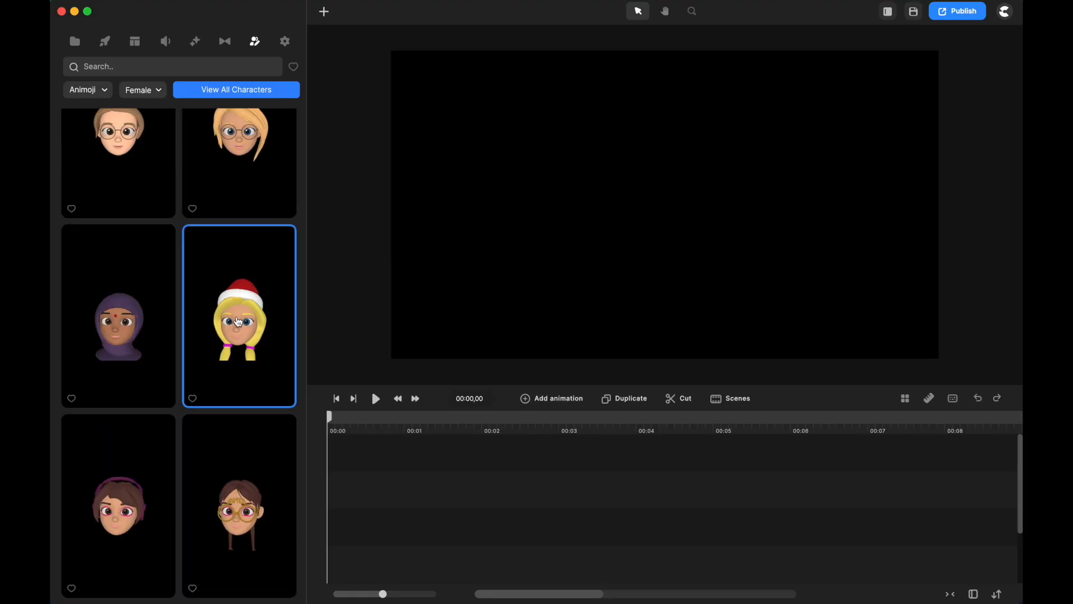
scroll(241, 324, down, 10)
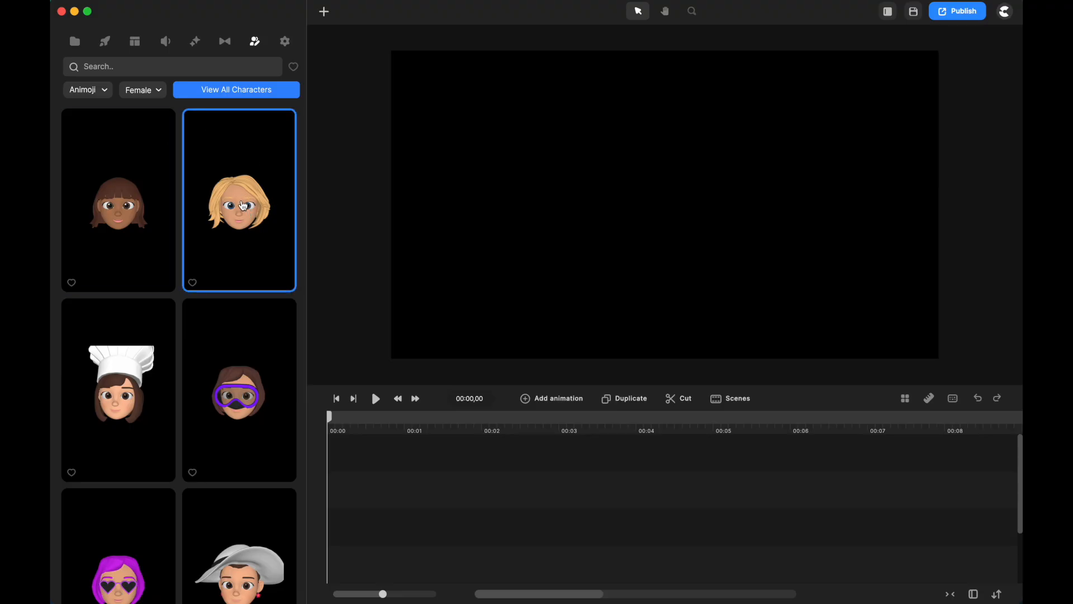
drag(243, 205, 565, 201)
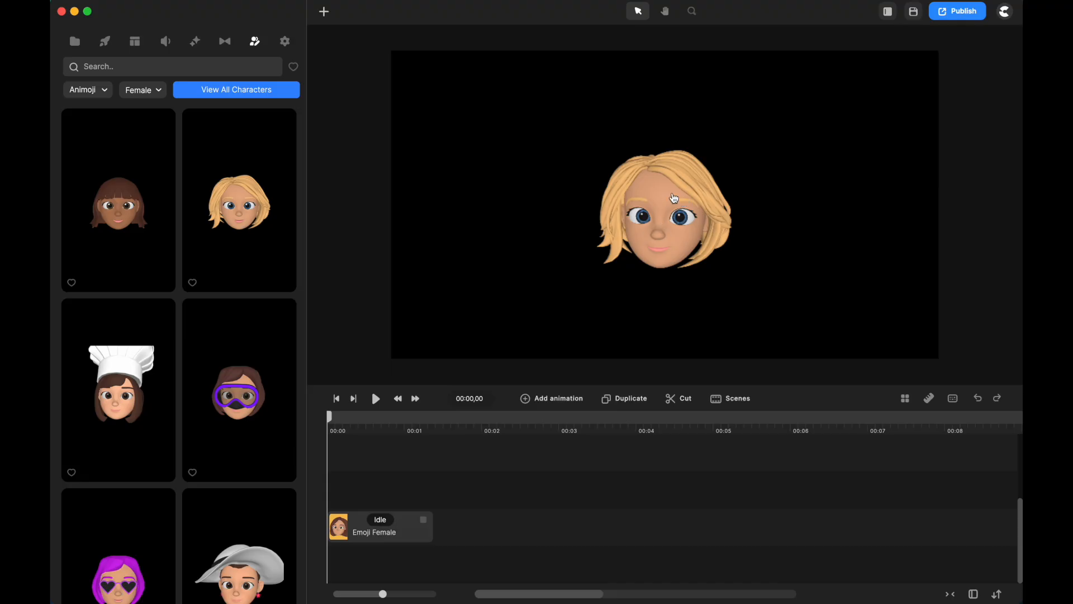
Filter the Animoji characters to Male and add the green-beanie head on the track above the female clip, starting shortly before 00:01.
click(148, 93)
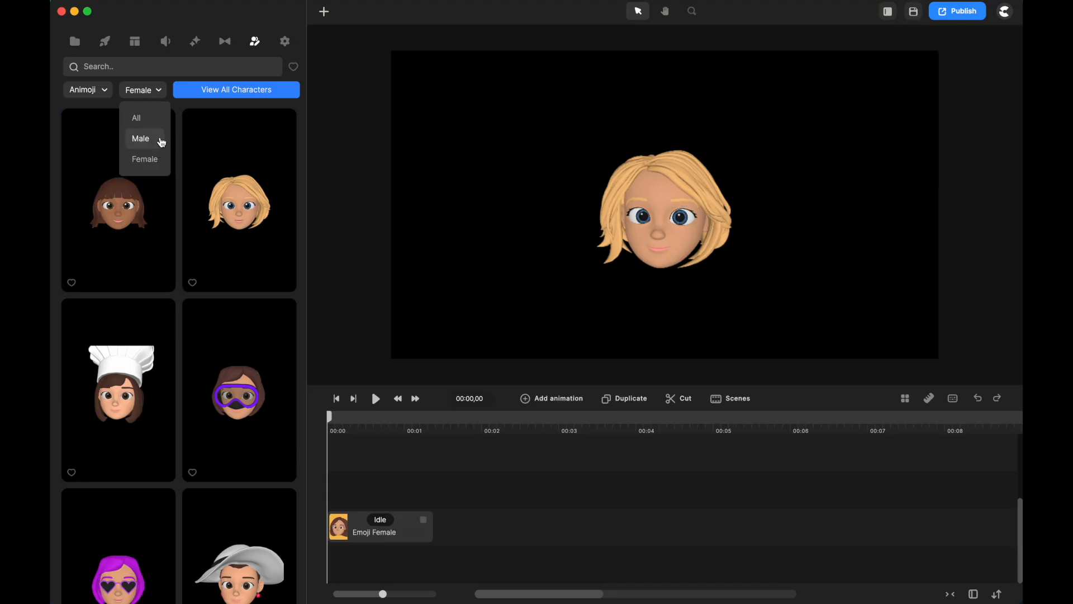
click(141, 139)
drag(118, 179, 419, 502)
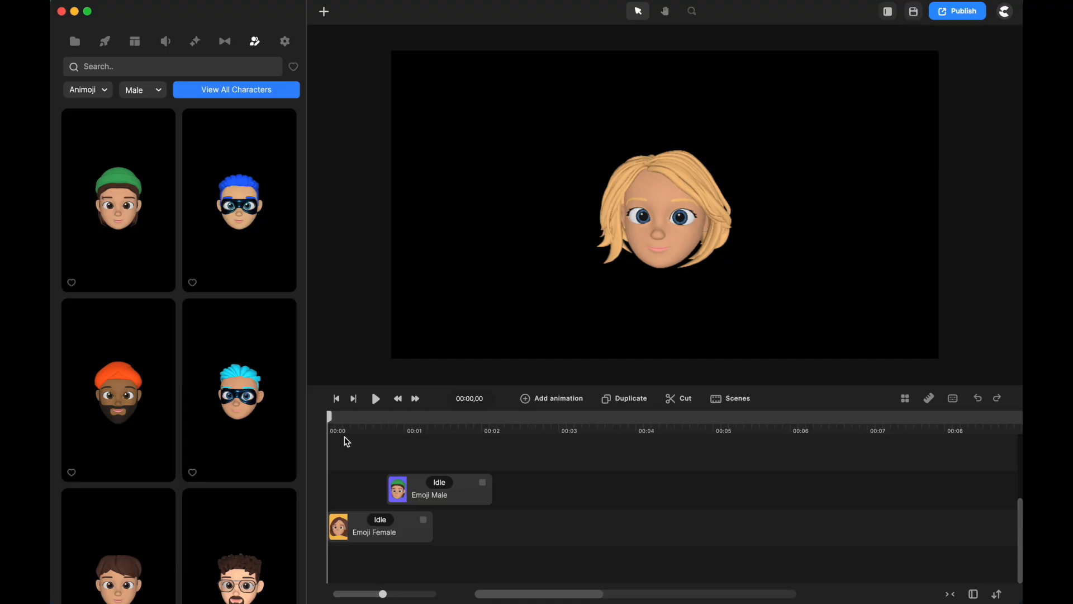
Move the playhead to 00:01,03 and arrange the heads side by side, with the male on the canvas's left half and the female on its right.
drag(333, 420, 417, 430)
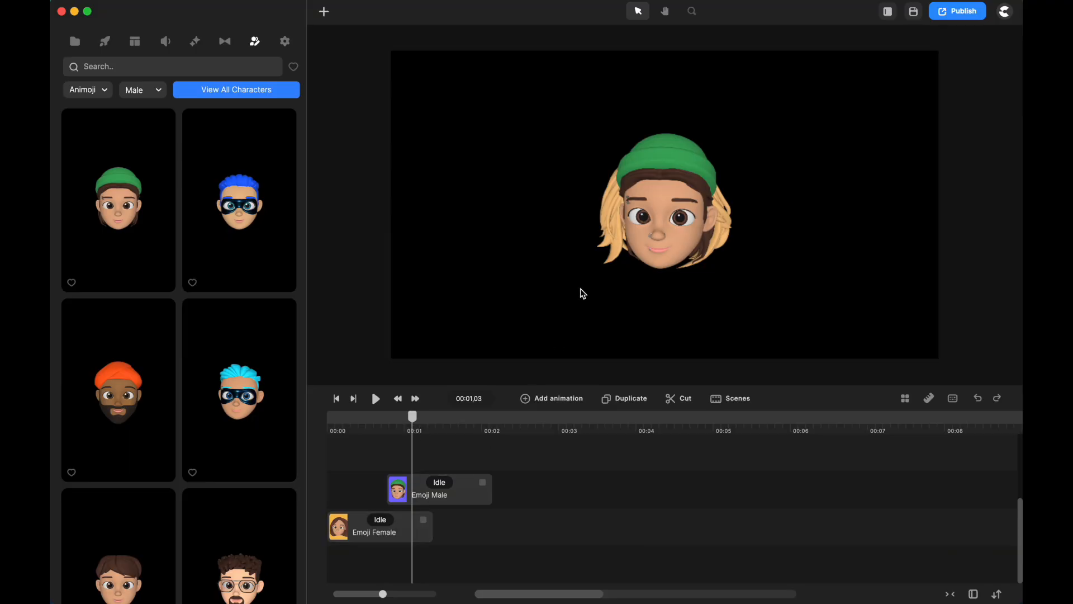
drag(680, 216, 517, 217)
drag(660, 210, 755, 211)
drag(515, 216, 546, 219)
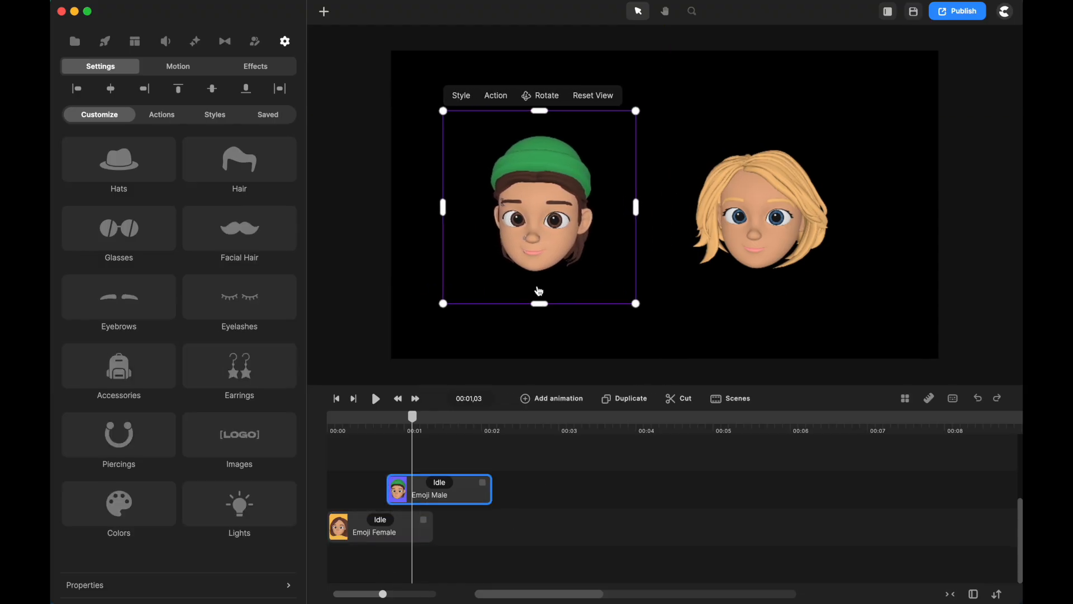
Look through the female head's actions and style presets, and the male head's style, saved-preset, customization and action options.
click(403, 523)
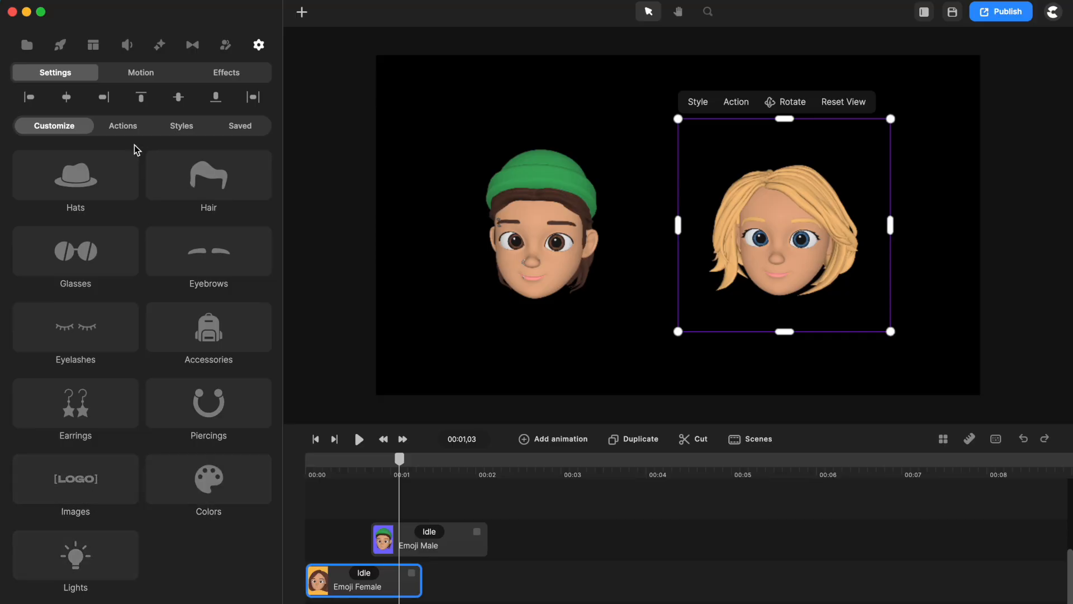
click(124, 128)
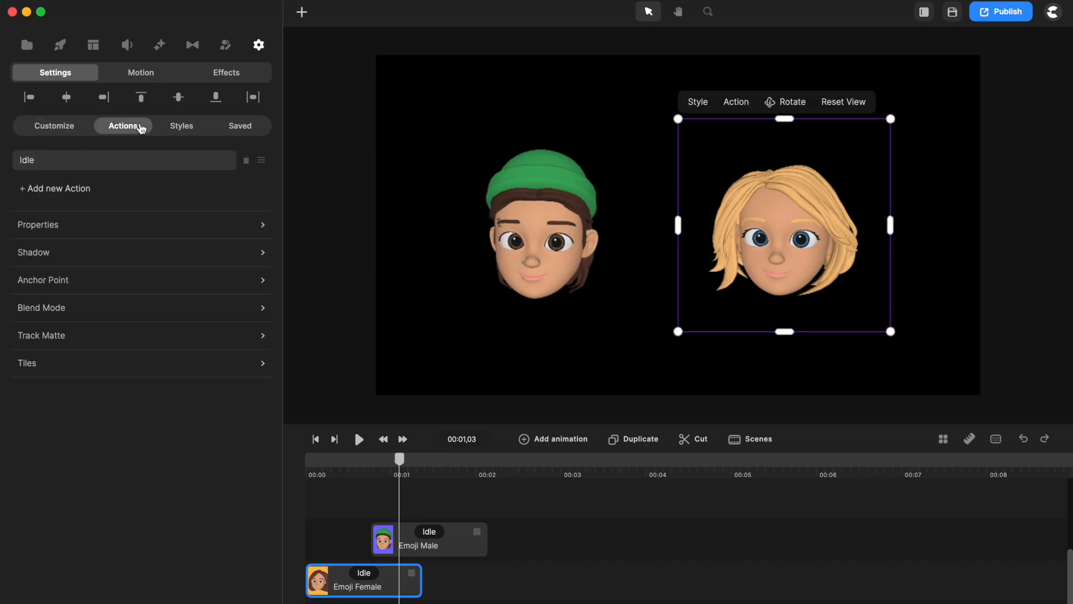
click(182, 126)
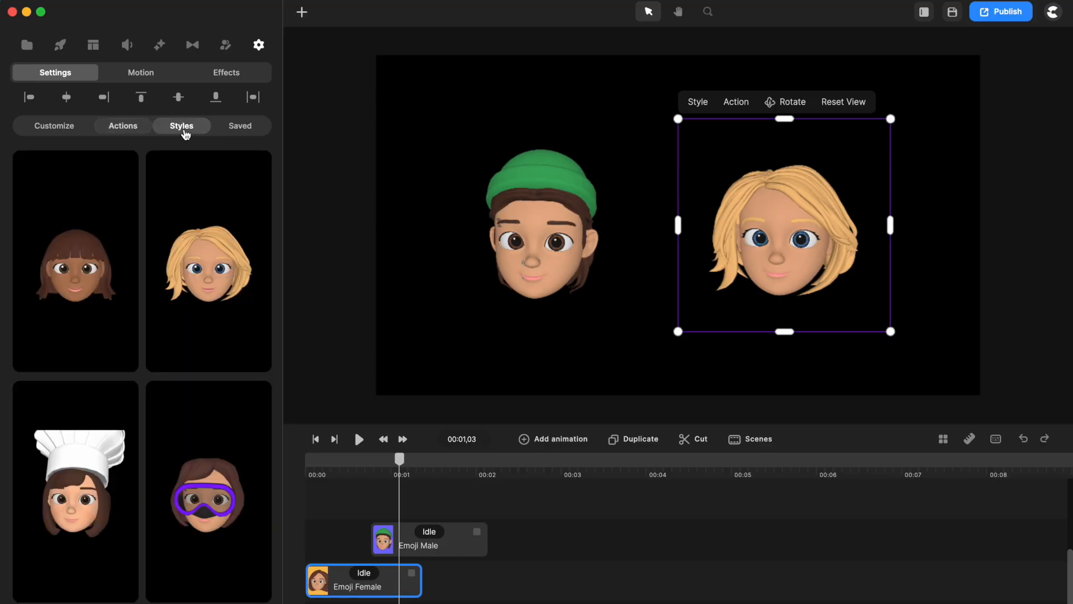
scroll(156, 318, down, 5)
scroll(156, 313, up, 10)
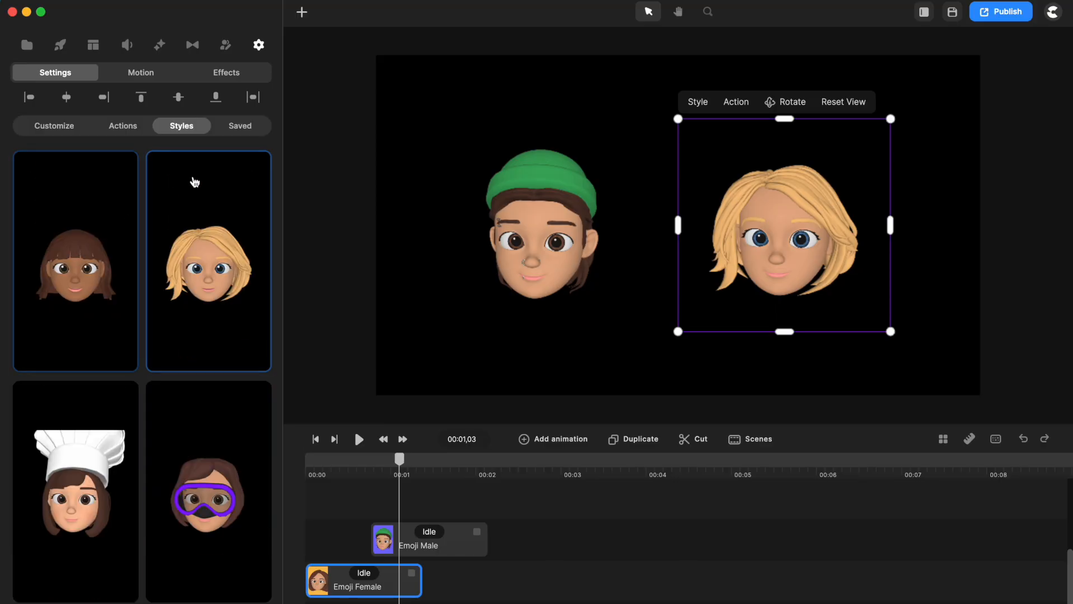
click(555, 261)
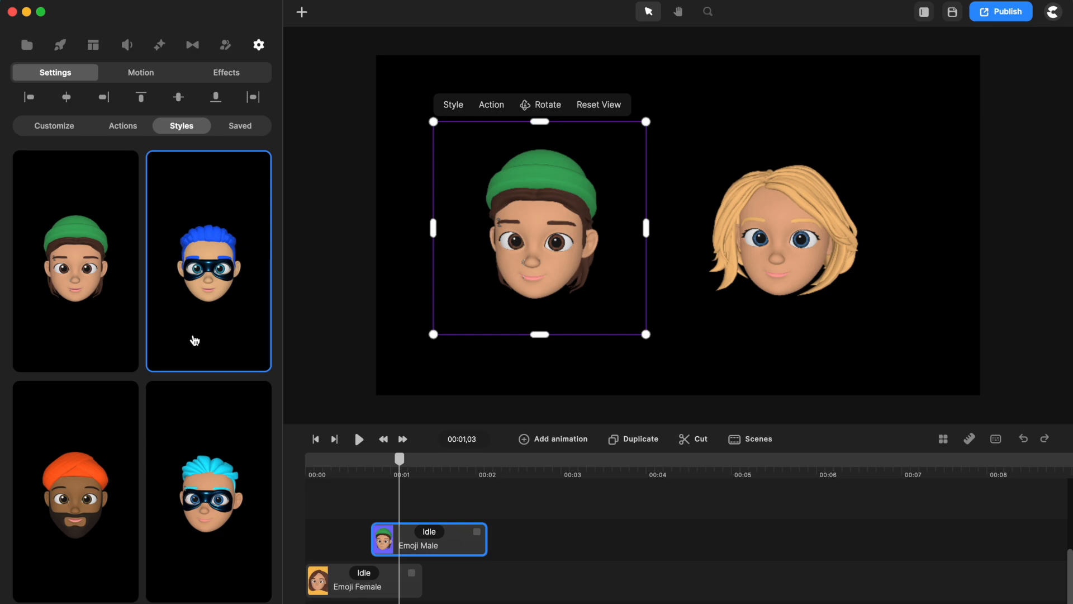
click(244, 132)
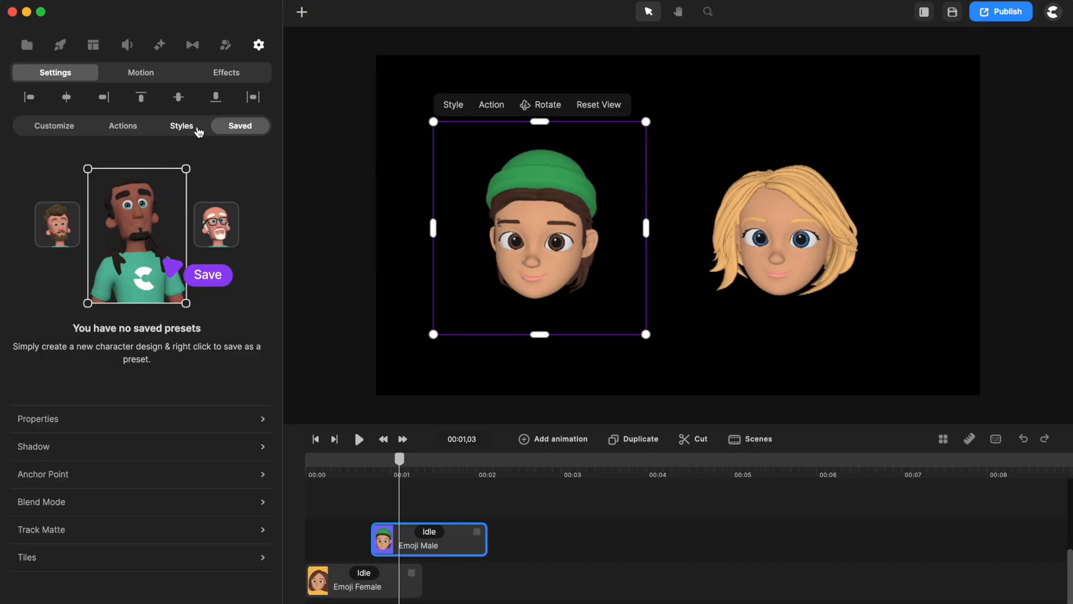
click(452, 105)
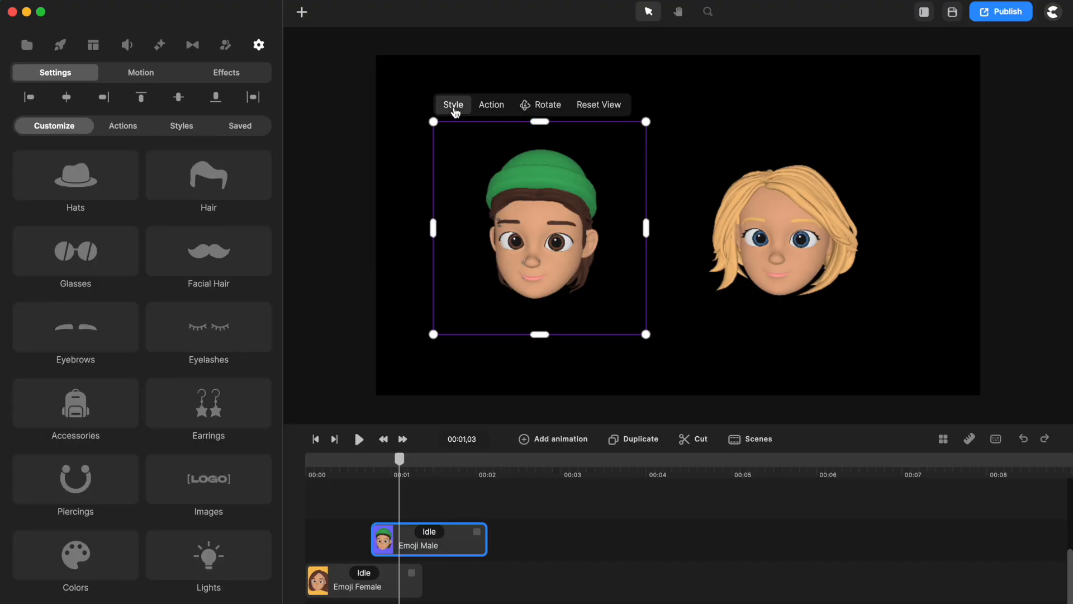
click(491, 106)
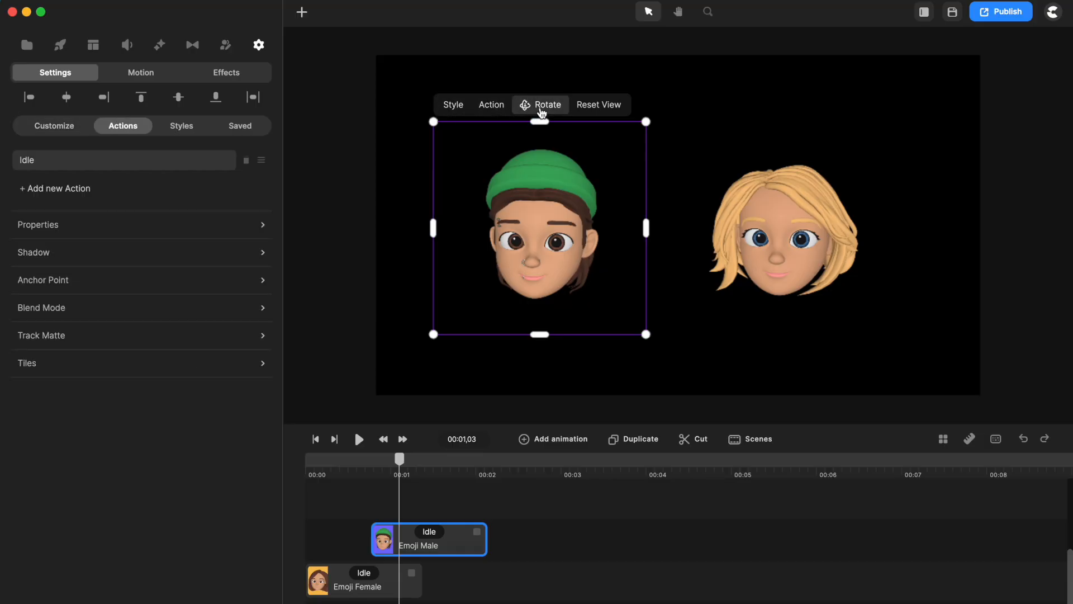
Rotate the male head in 3D so it faces toward the female head, and leave rotation mode.
click(541, 112)
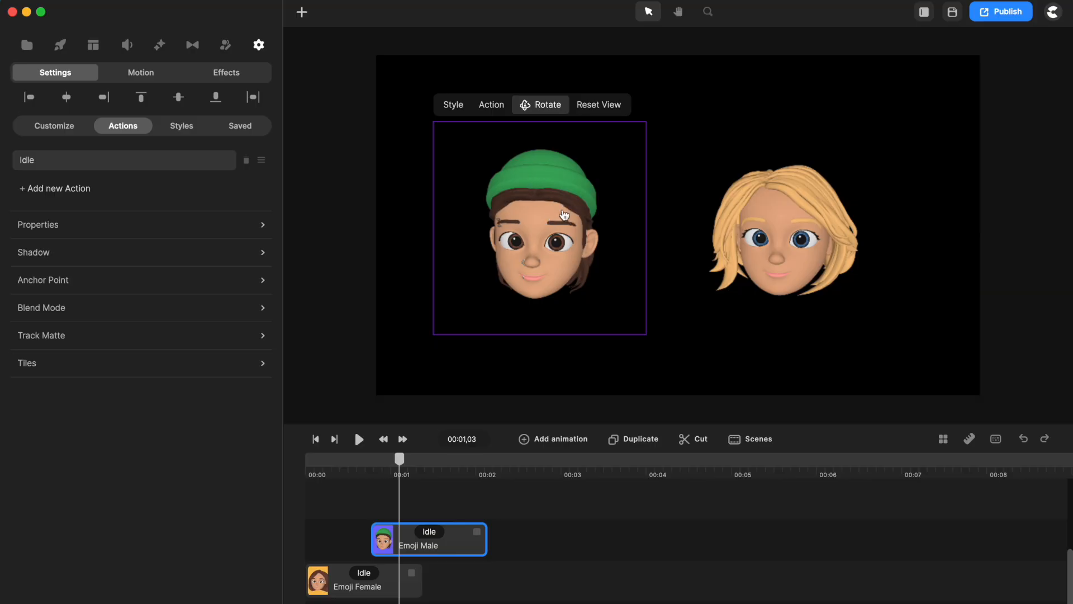
drag(563, 215, 589, 94)
drag(531, 367, 605, 268)
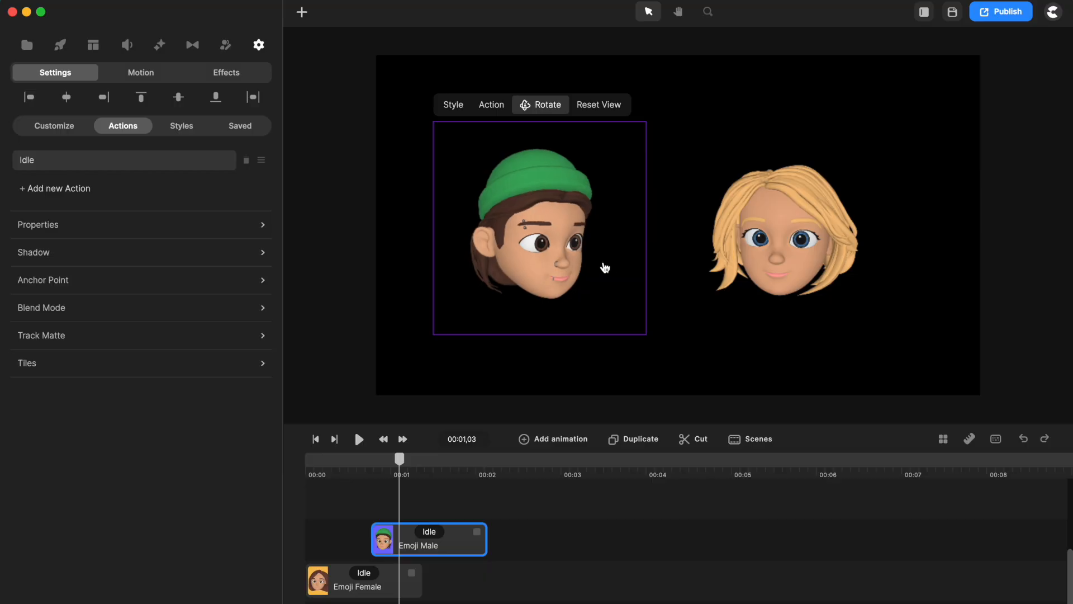
click(558, 106)
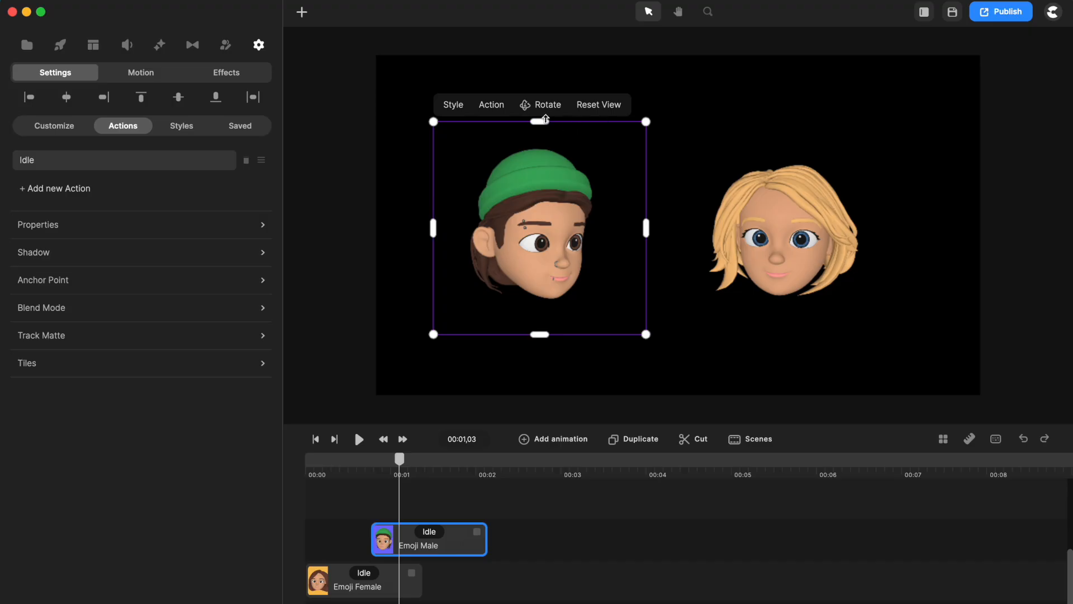
Move the male head slightly down and toward the female head, and reset its 3D view to face forward.
mouse_move(546, 224)
mouse_down()
mouse_move(609, 222)
mouse_move(555, 233)
mouse_up()
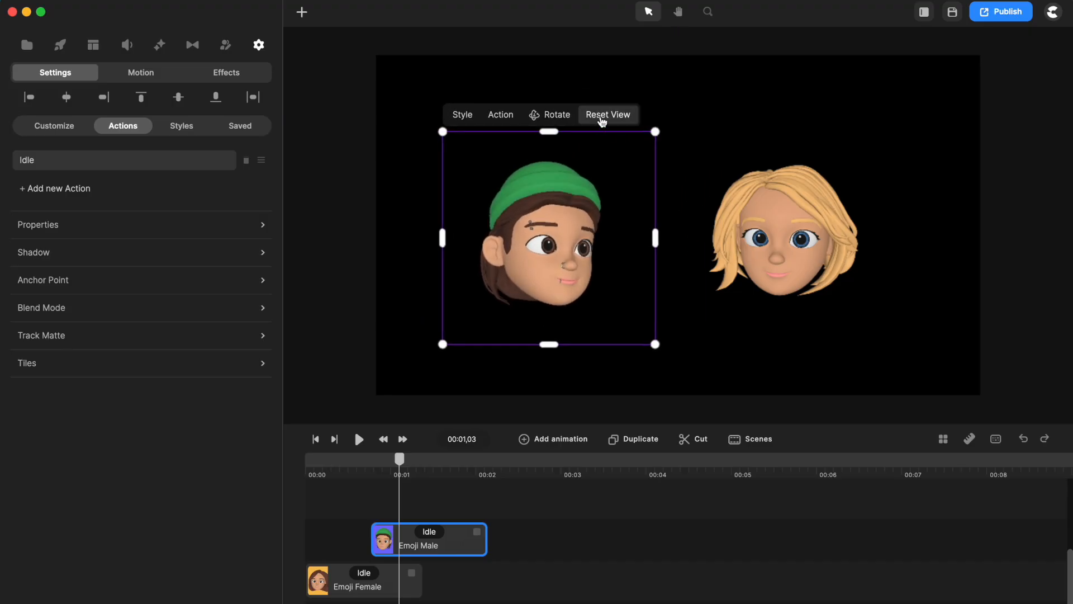
click(607, 115)
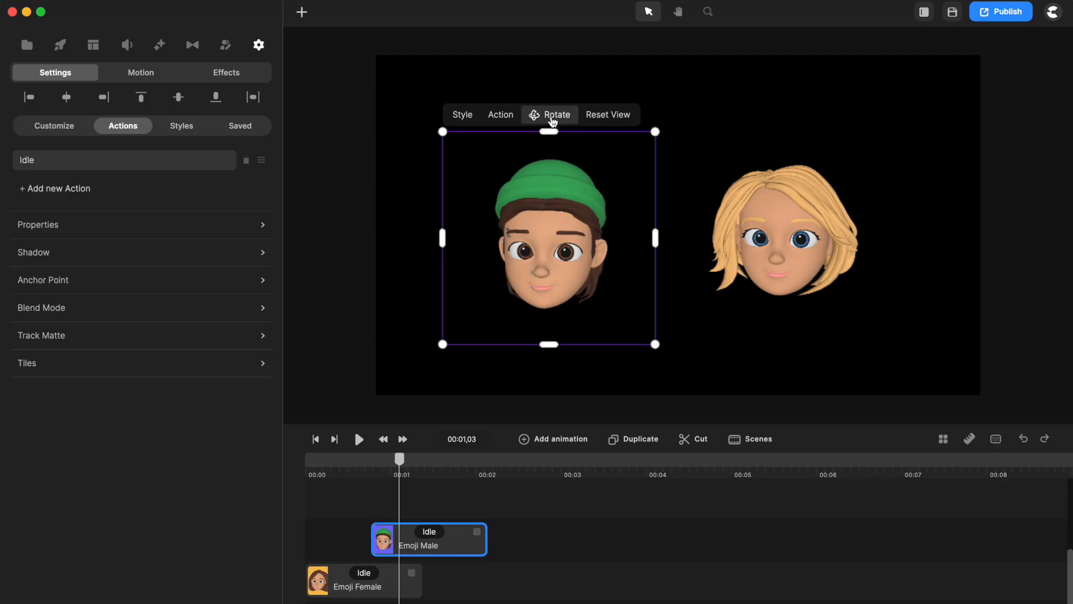
Turn the male head in 3D to a three-quarter angle facing the female head, keeping rotation mode on.
click(554, 117)
mouse_move(548, 257)
mouse_down()
mouse_move(615, 250)
mouse_move(528, 255)
mouse_up()
click(598, 113)
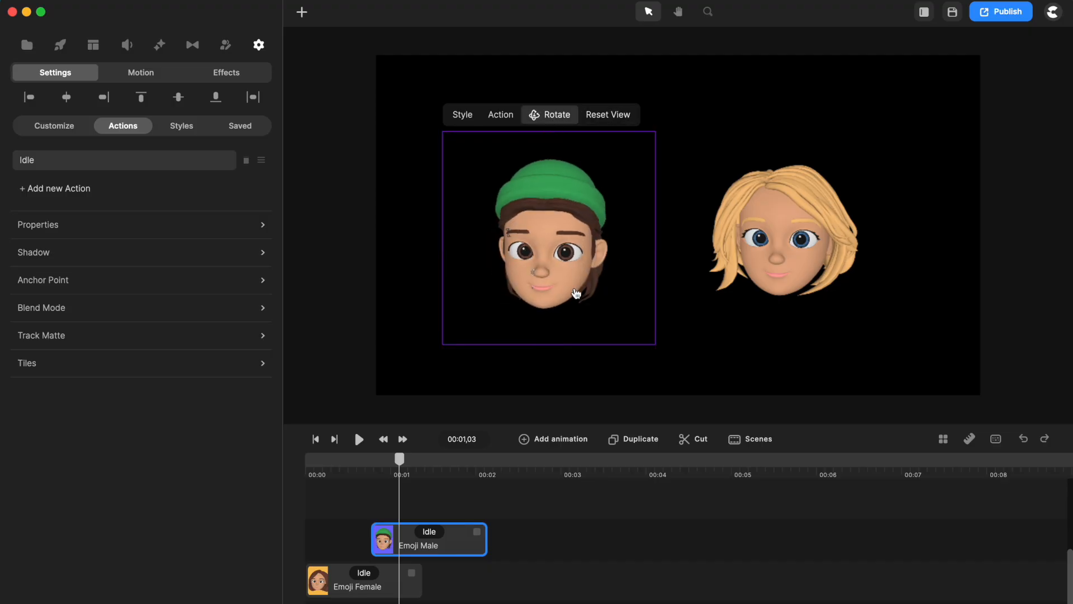
drag(586, 157, 550, 138)
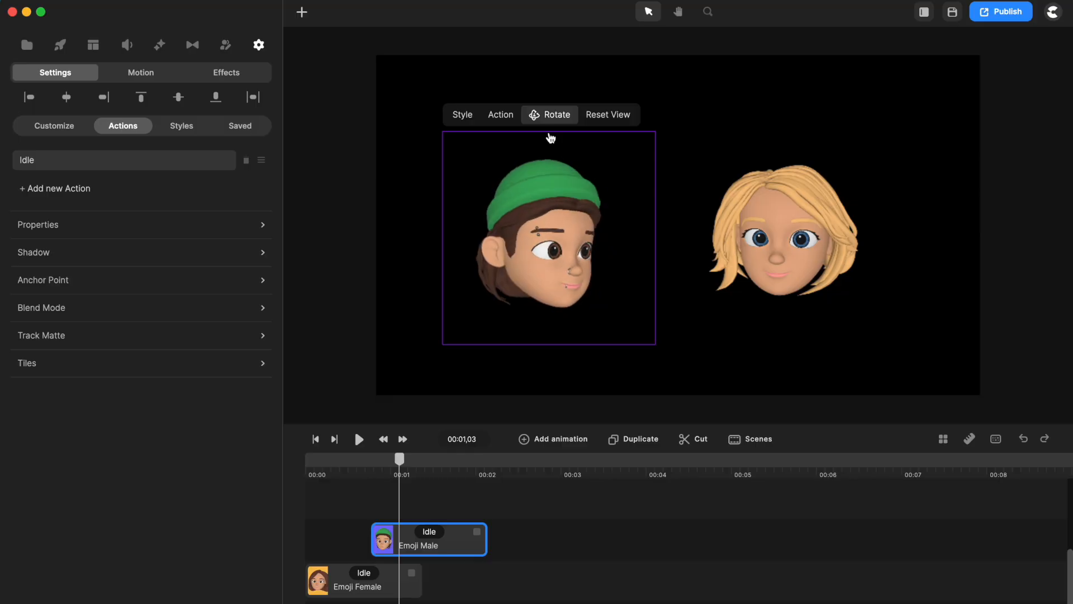
click(458, 117)
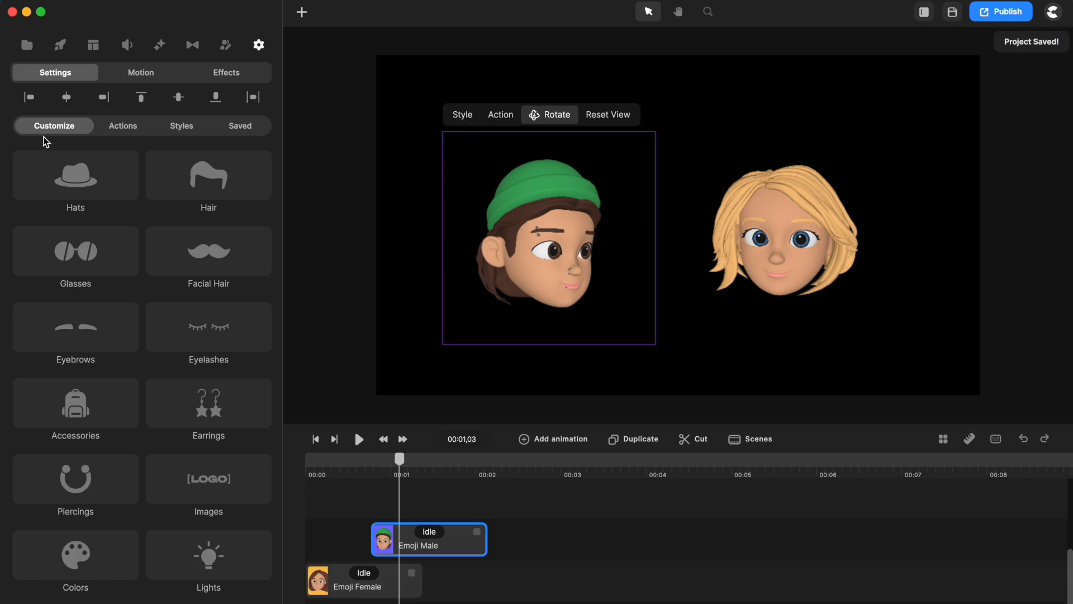
click(186, 128)
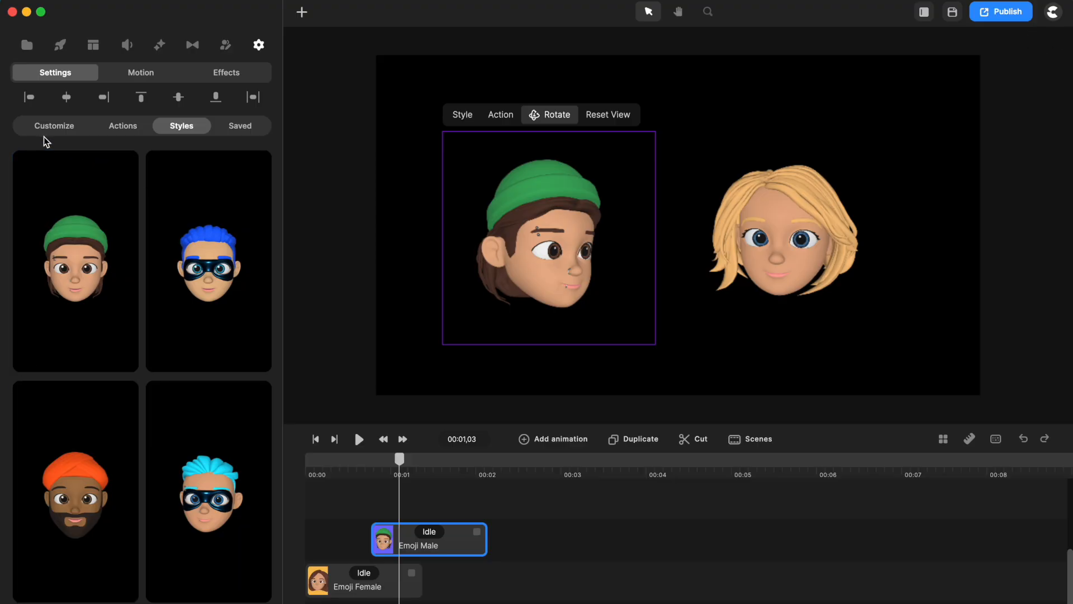
click(58, 129)
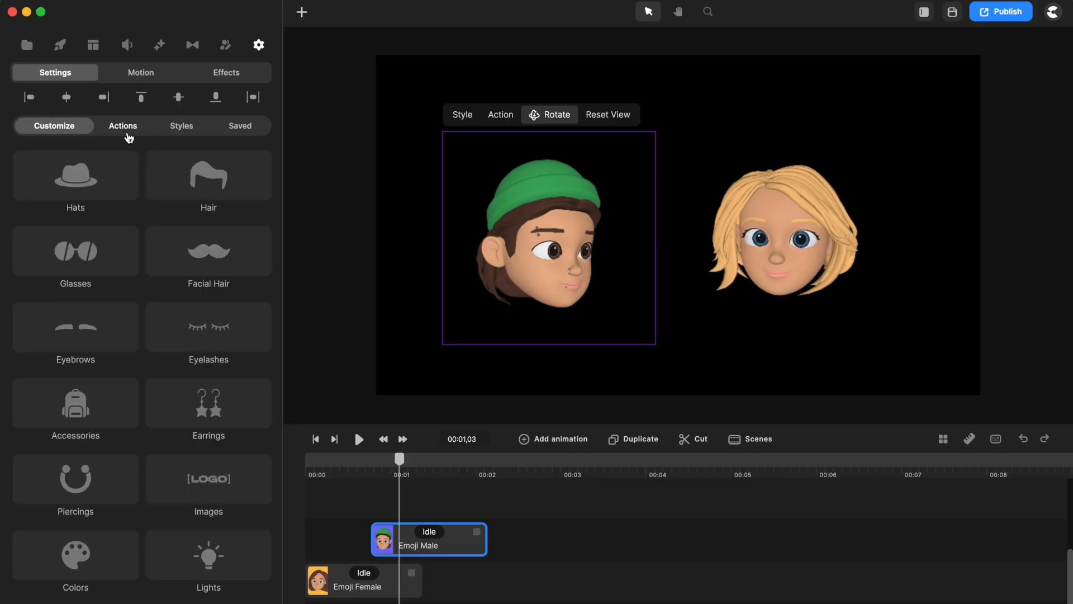
click(127, 132)
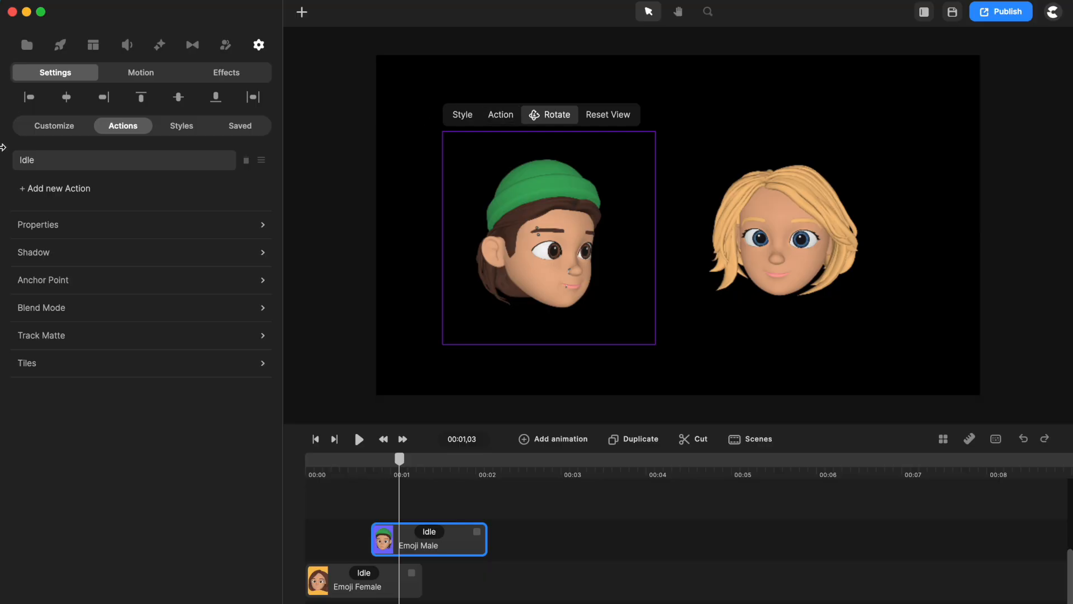
click(44, 126)
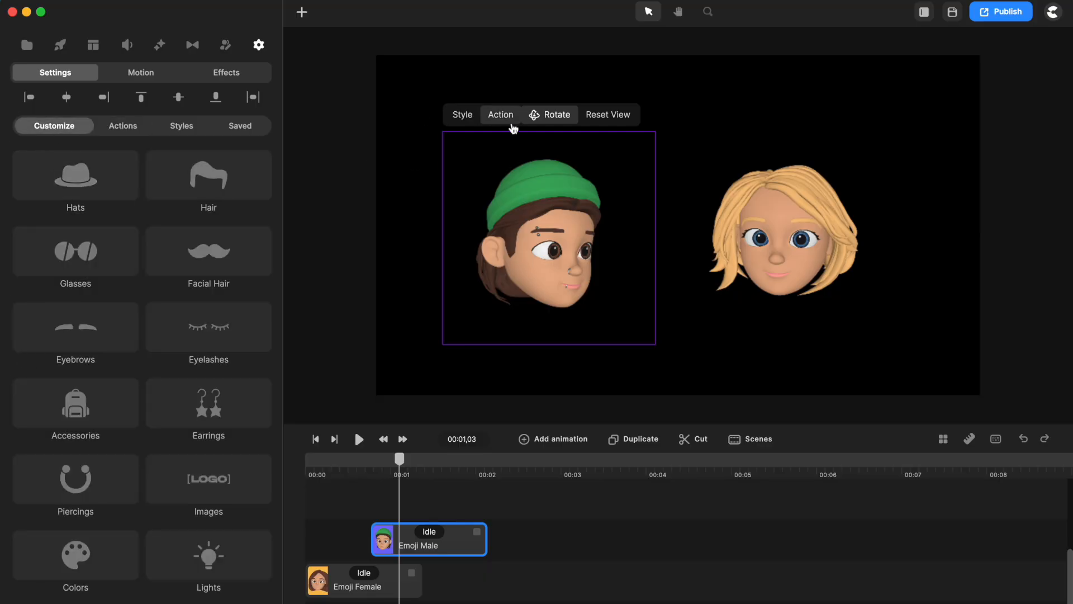
click(142, 130)
click(66, 132)
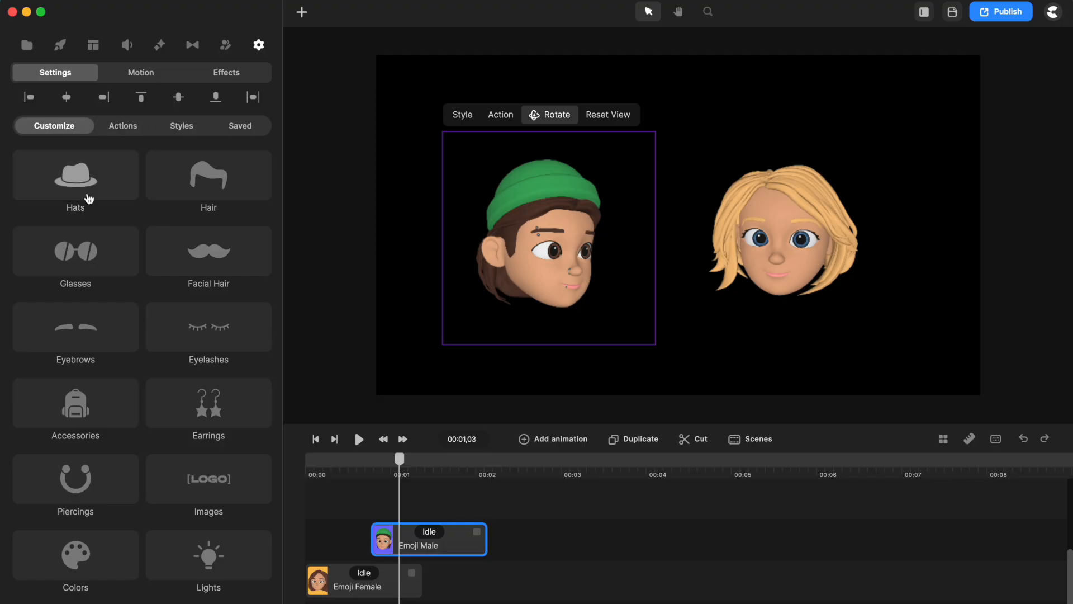
Replace the male head's green beanie with the Cap Logo hat, comparing it with the plain Cap.
click(95, 187)
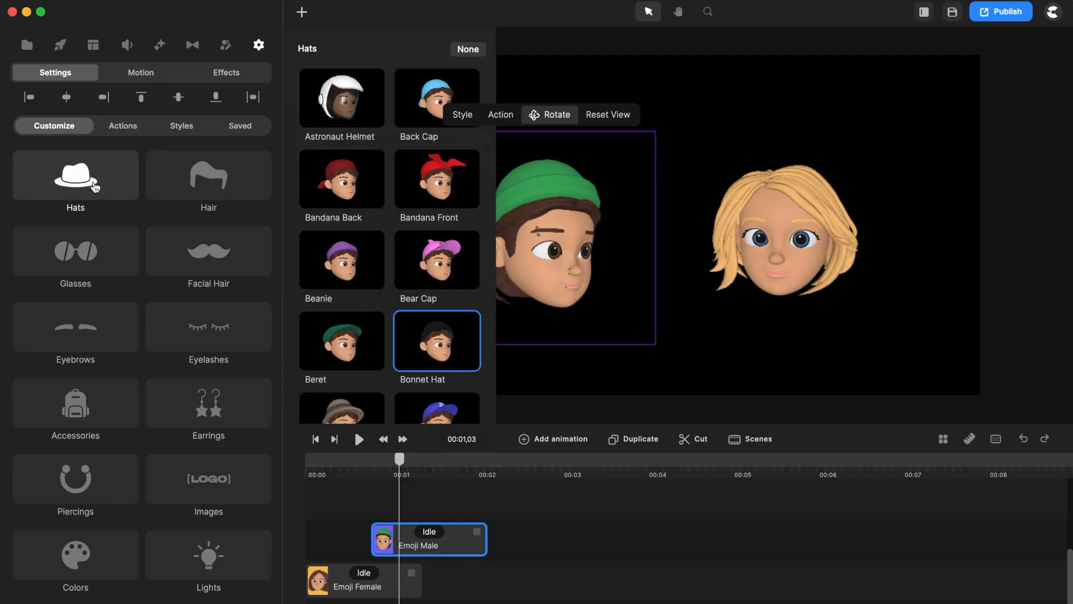
scroll(450, 324, down, 10)
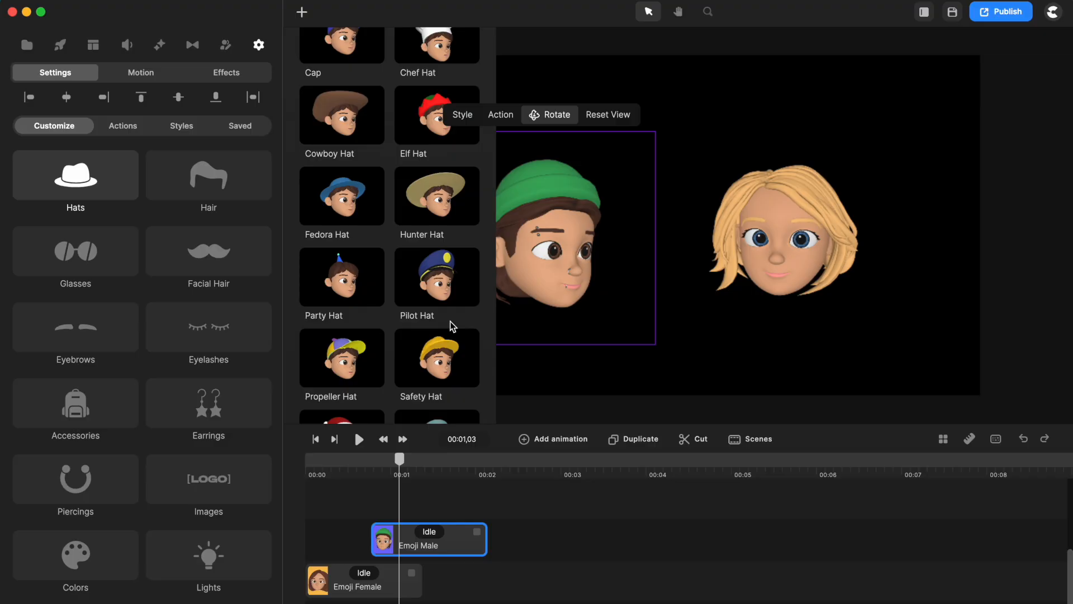
scroll(451, 326, up, 3)
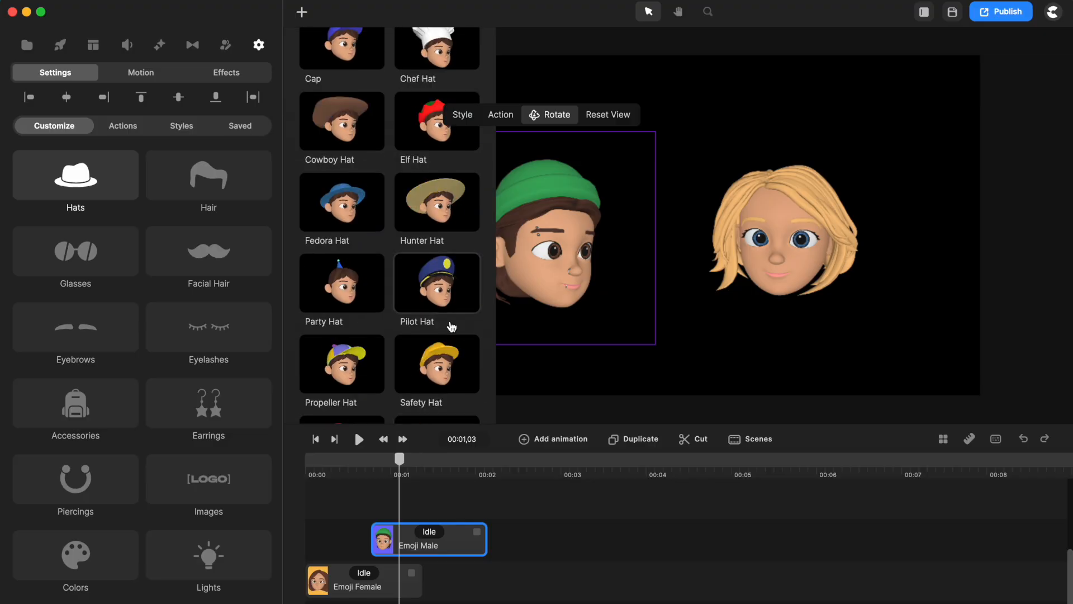
scroll(452, 327, down, 6)
scroll(442, 235, up, 10)
click(435, 177)
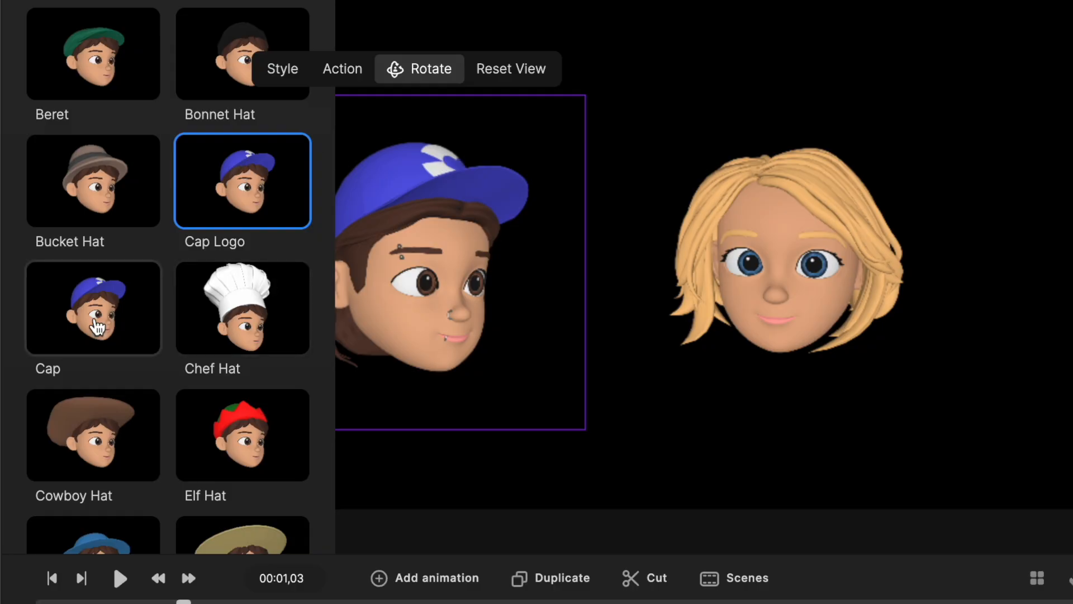
click(98, 326)
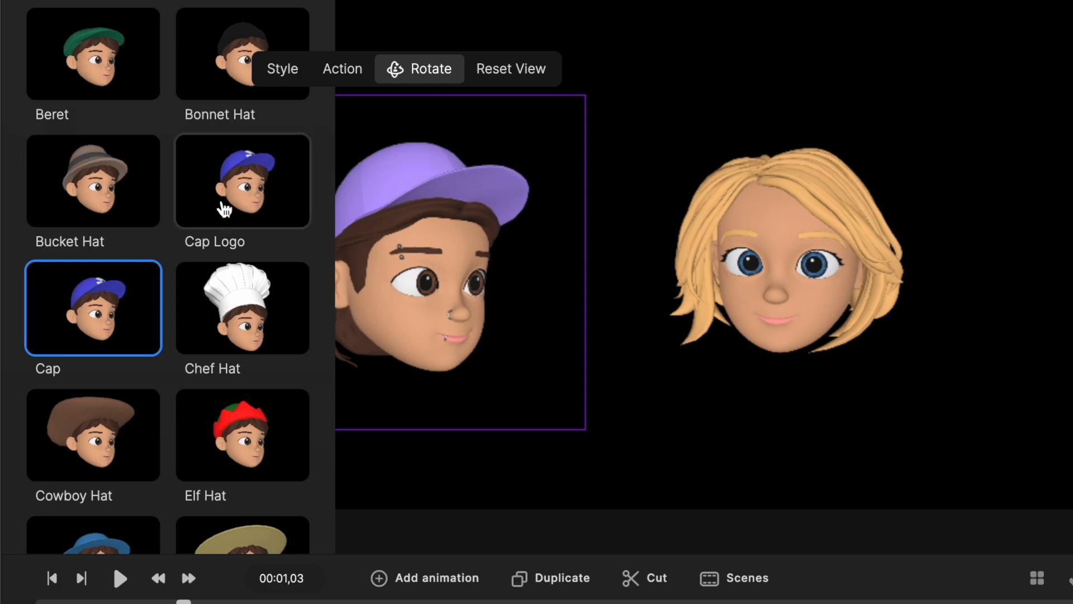
click(224, 209)
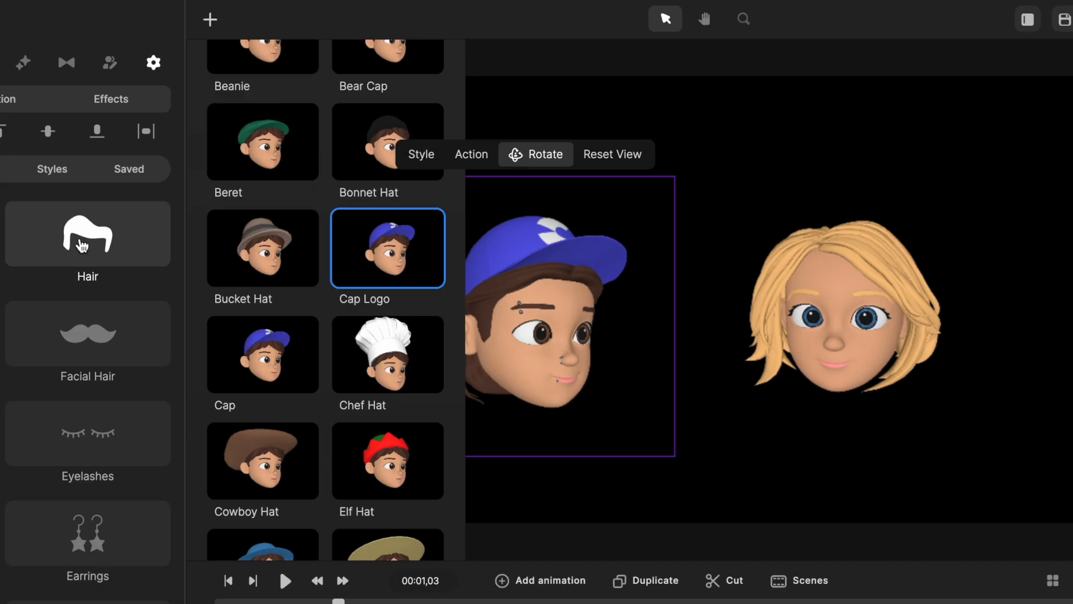
Change the male head's hair to Male Hair 12 and give him the Small glasses.
click(78, 237)
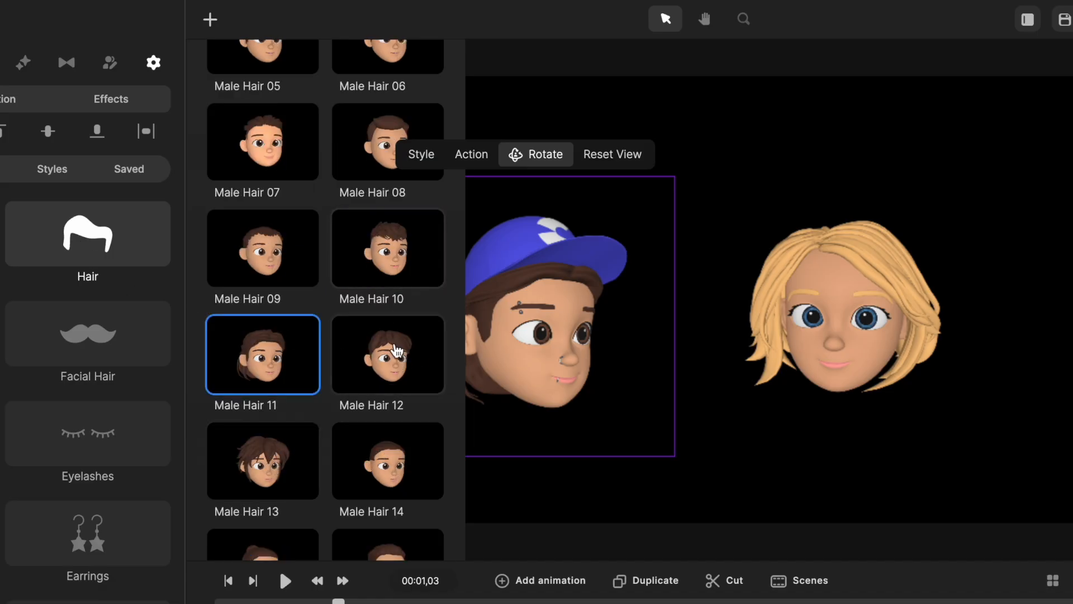
click(398, 351)
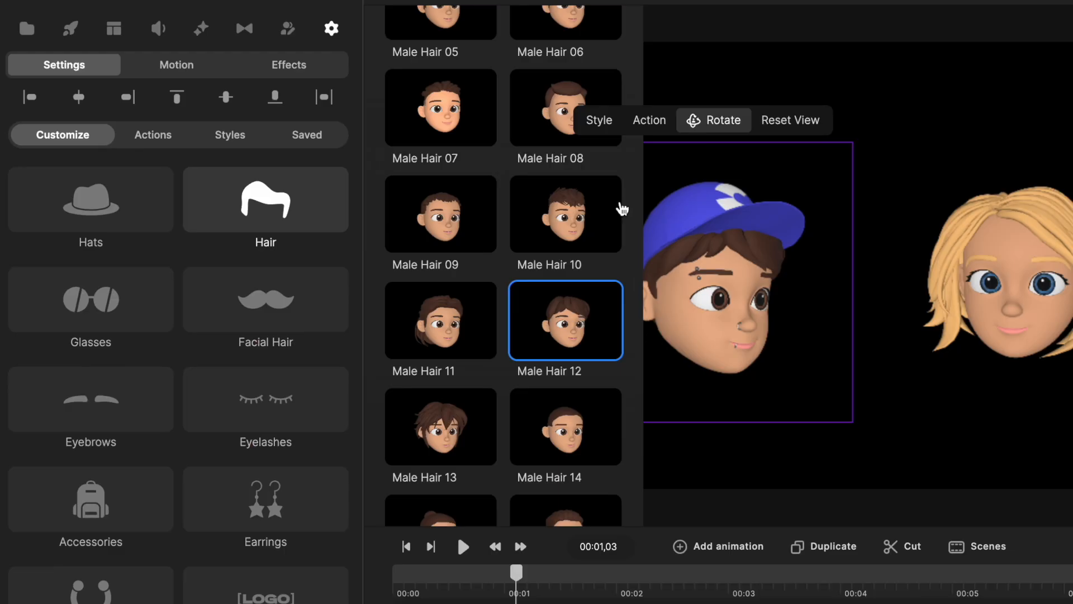
click(0, 340)
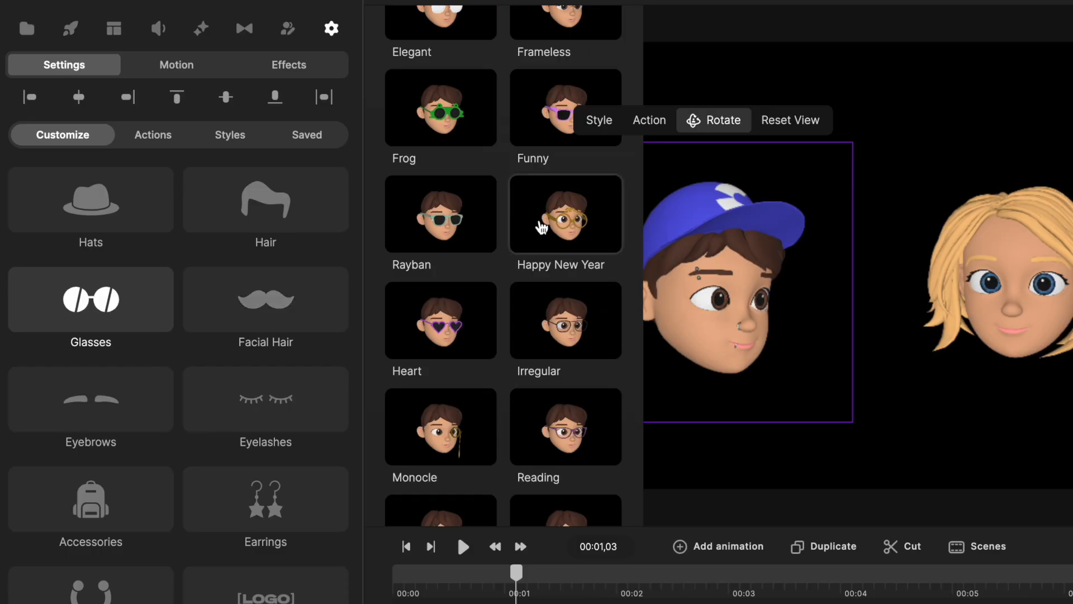
scroll(553, 268, down, 3)
scroll(584, 320, down, 2)
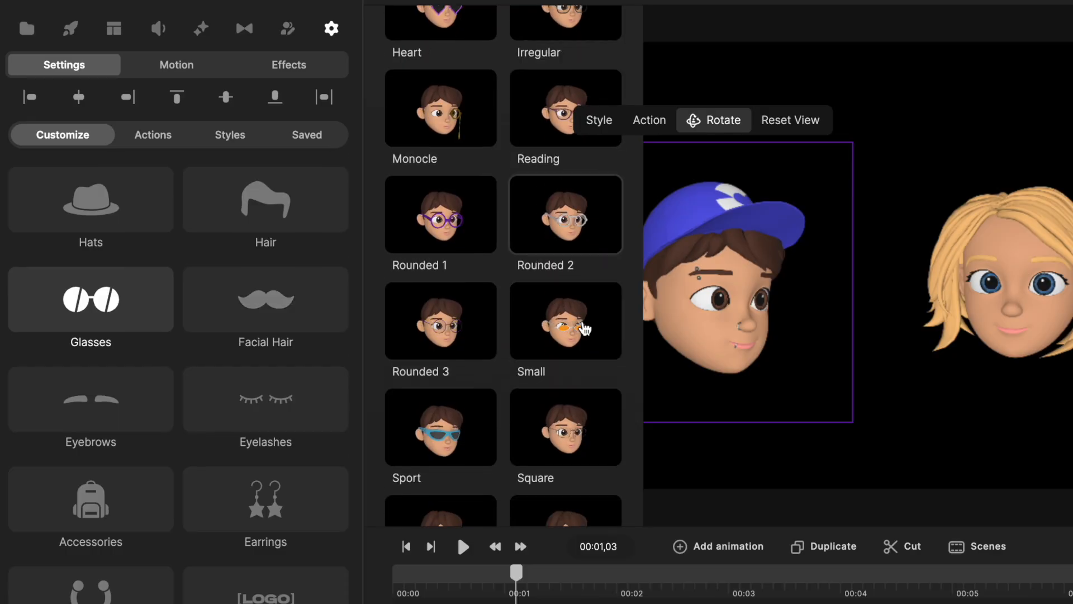
click(579, 351)
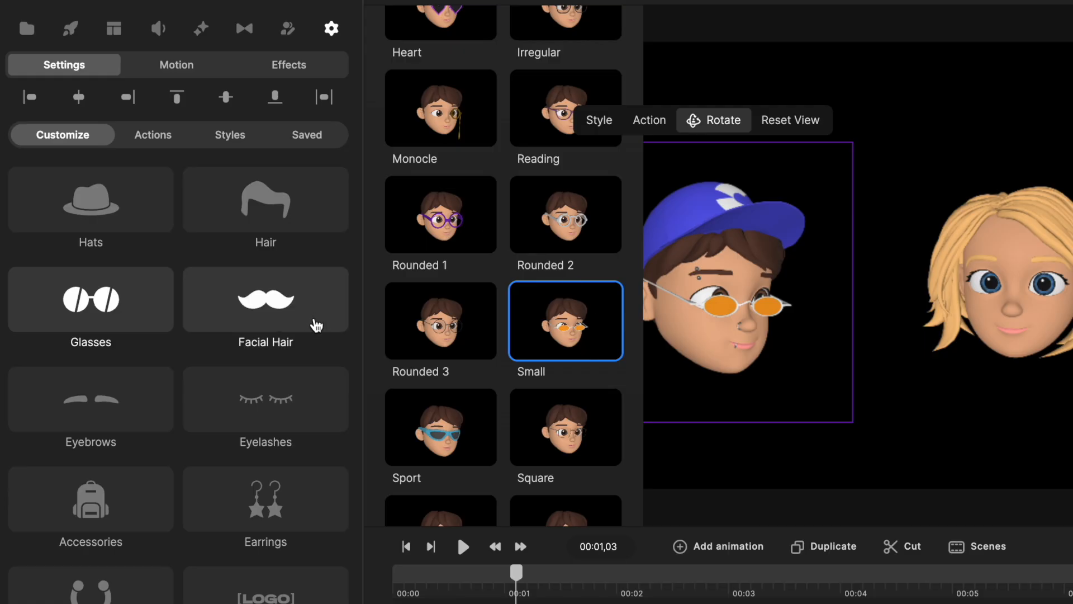
Add Facial Hair 20 to the male head and change his eyebrows to Square Brows.
click(317, 325)
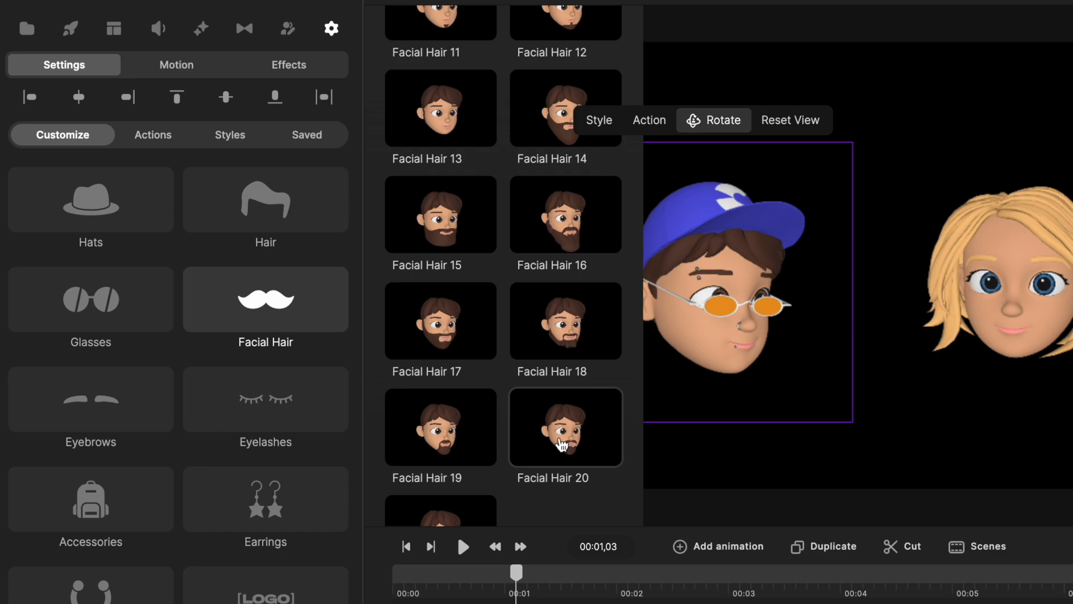
click(562, 446)
click(137, 408)
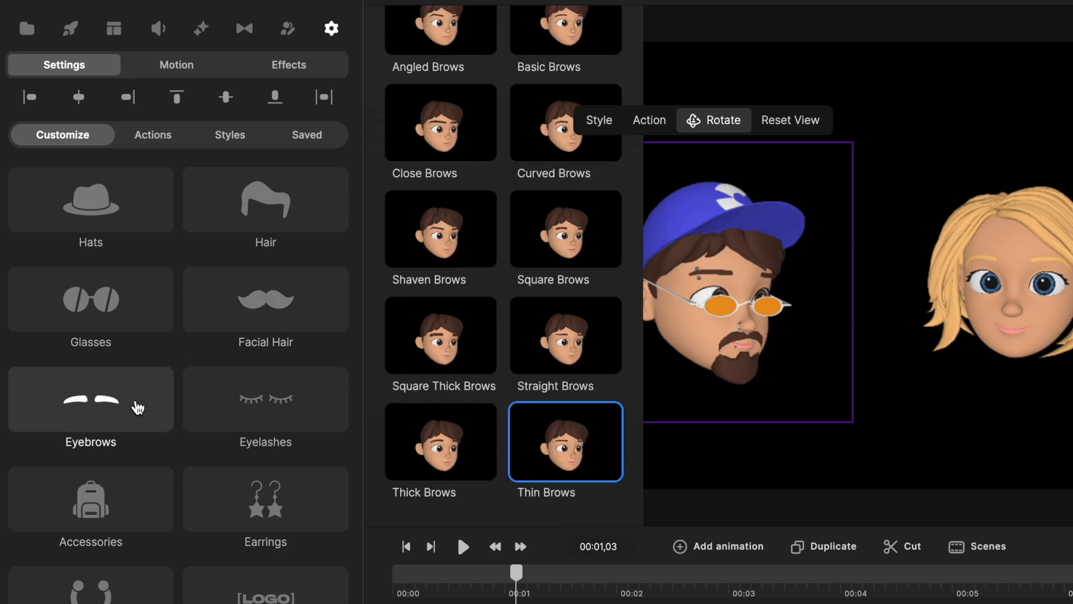
click(579, 229)
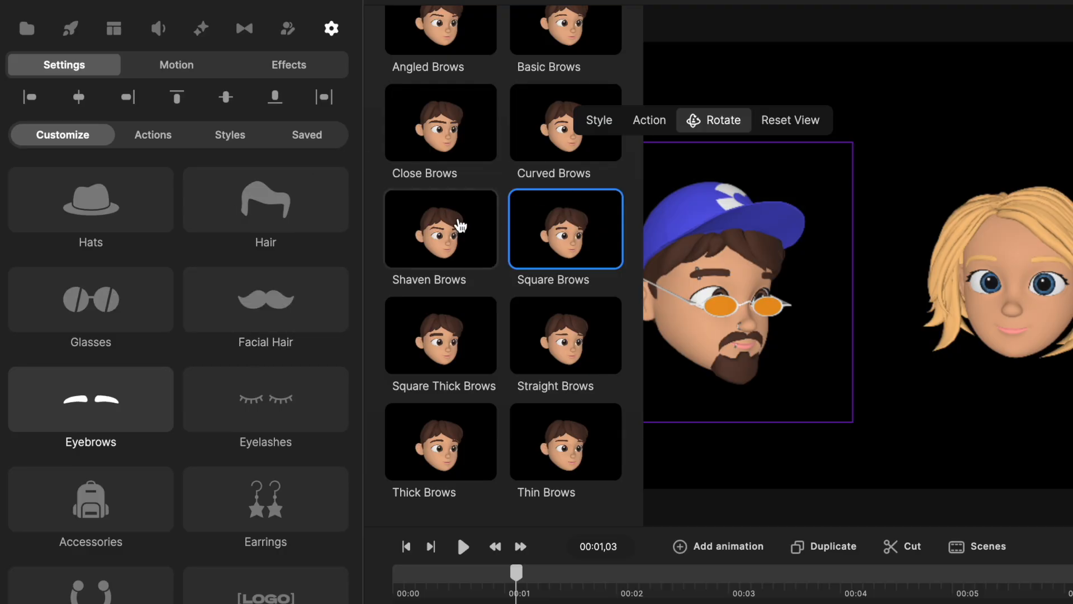
Change the male head's eyebrows to Shaven Brows and his eyelashes to Eyelashes 03, comparing the other eyelash options.
click(444, 248)
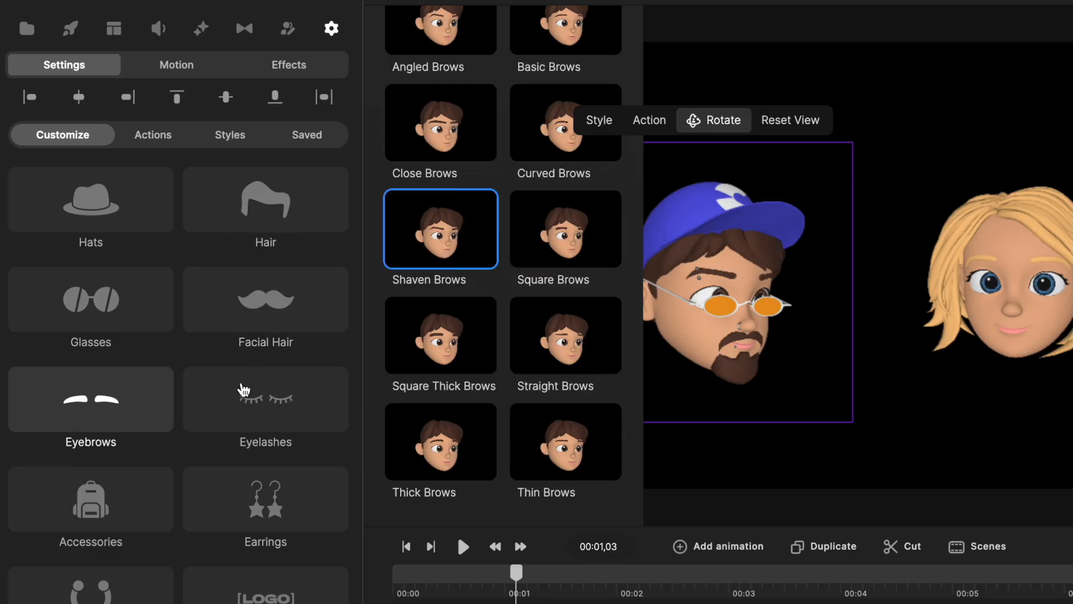
click(292, 412)
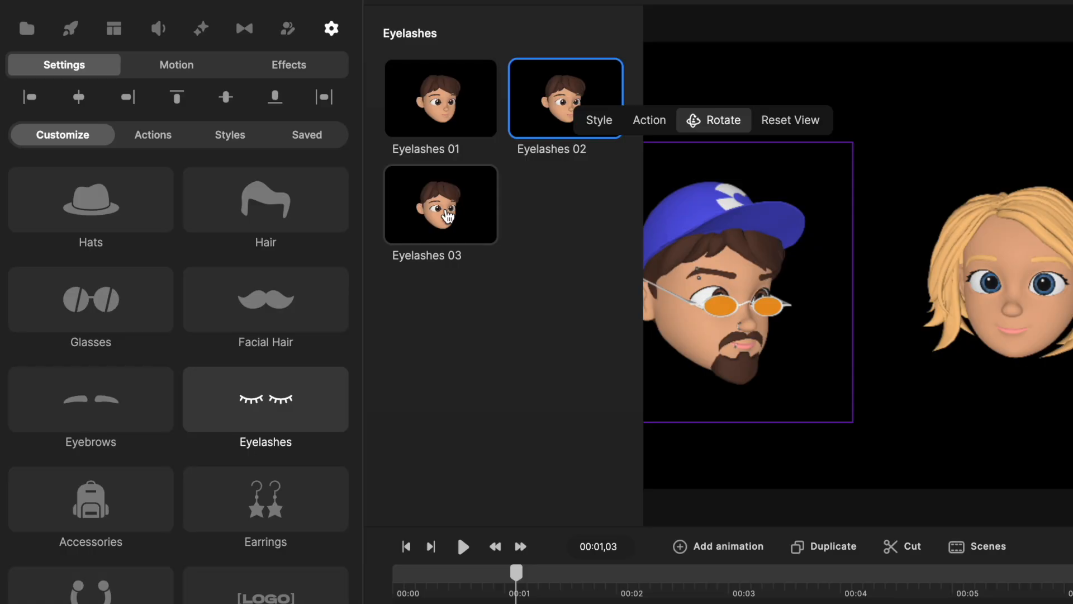
click(450, 217)
click(475, 109)
click(573, 90)
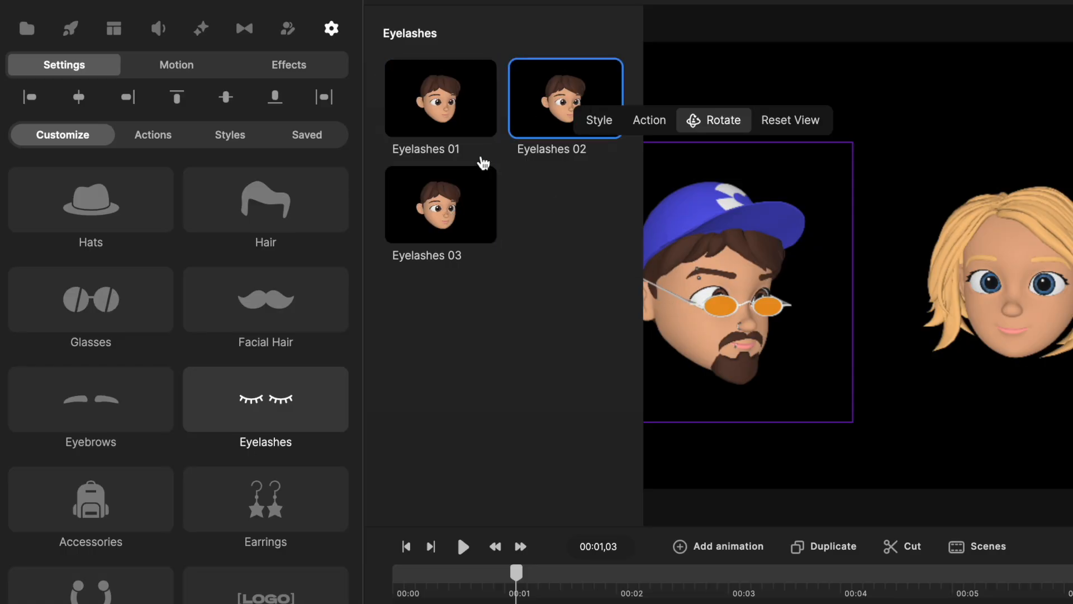
click(447, 190)
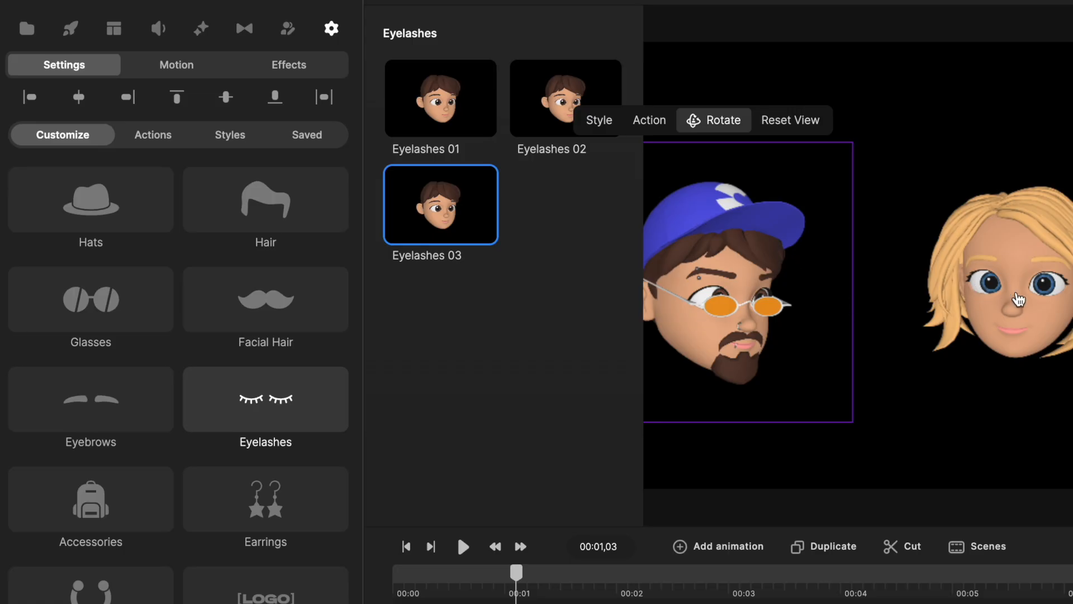
Try the Face Mask and Eyepatch 1 accessories on the male head and remove both.
click(136, 518)
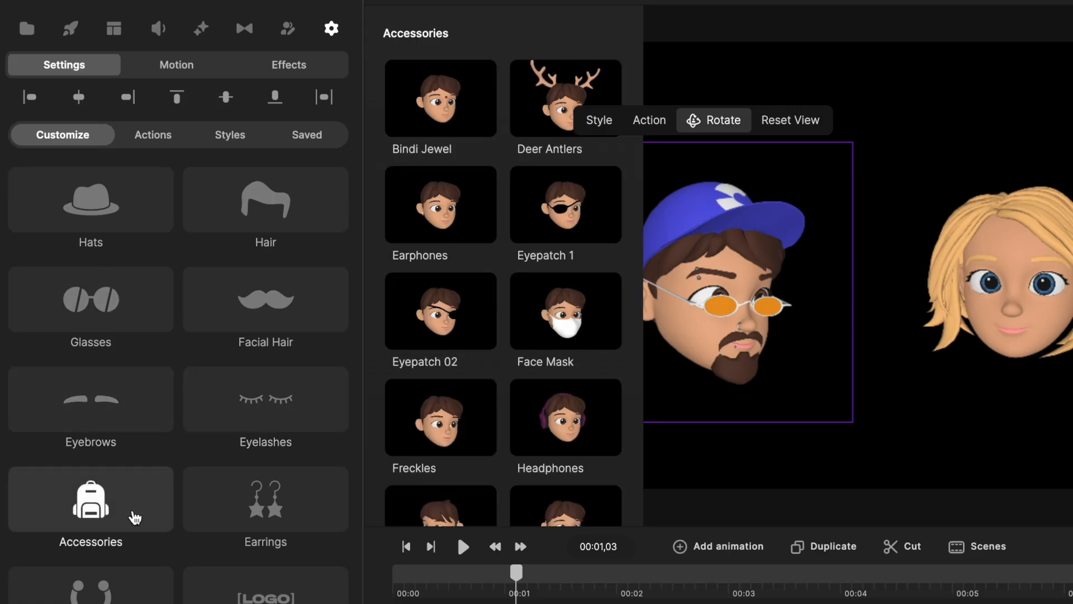
click(576, 337)
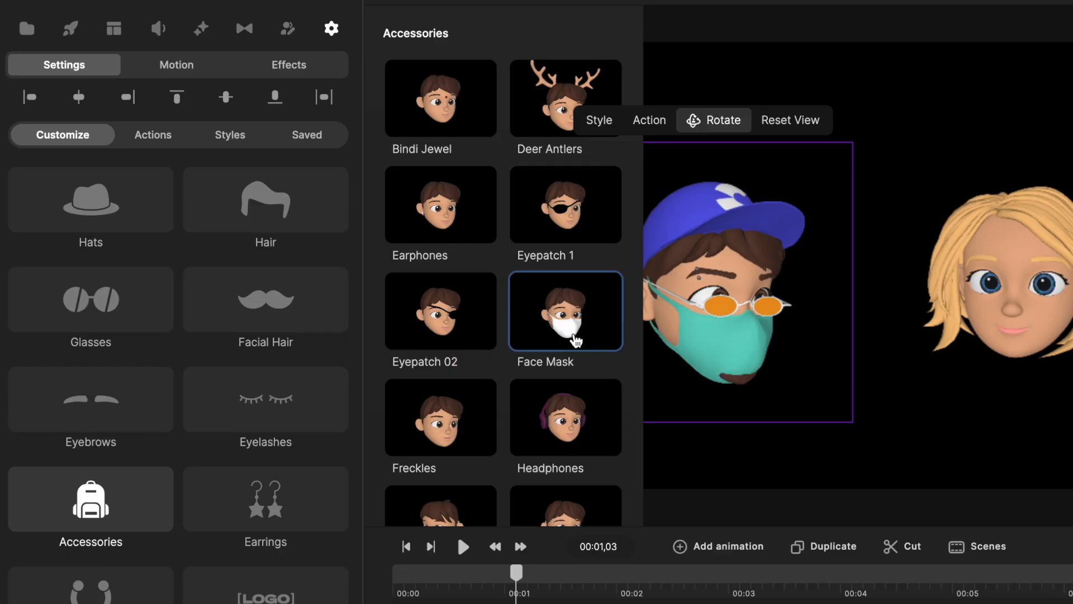
click(569, 222)
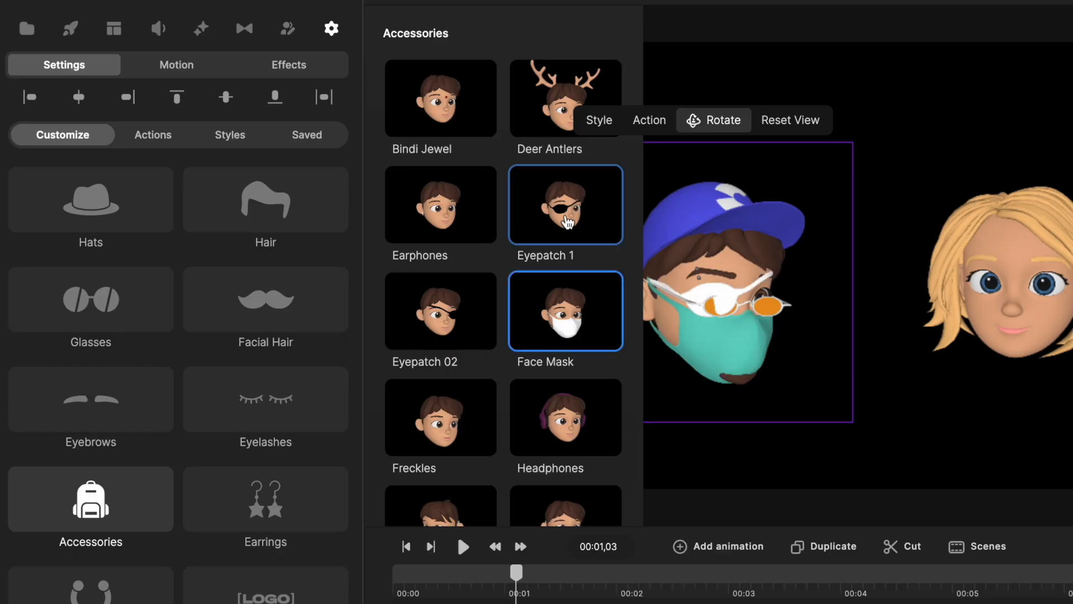
click(569, 218)
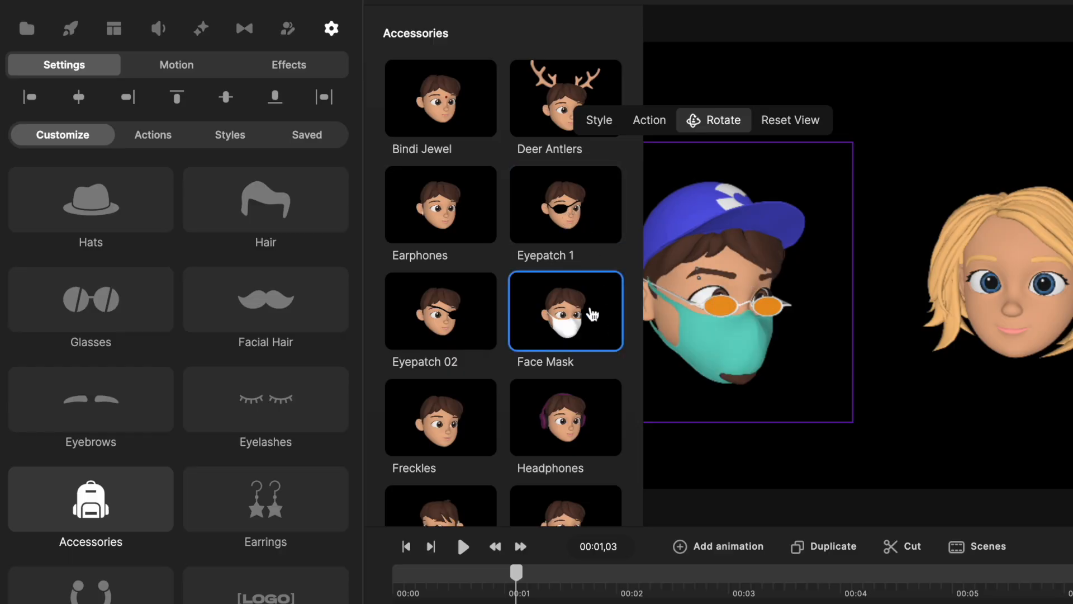
click(593, 315)
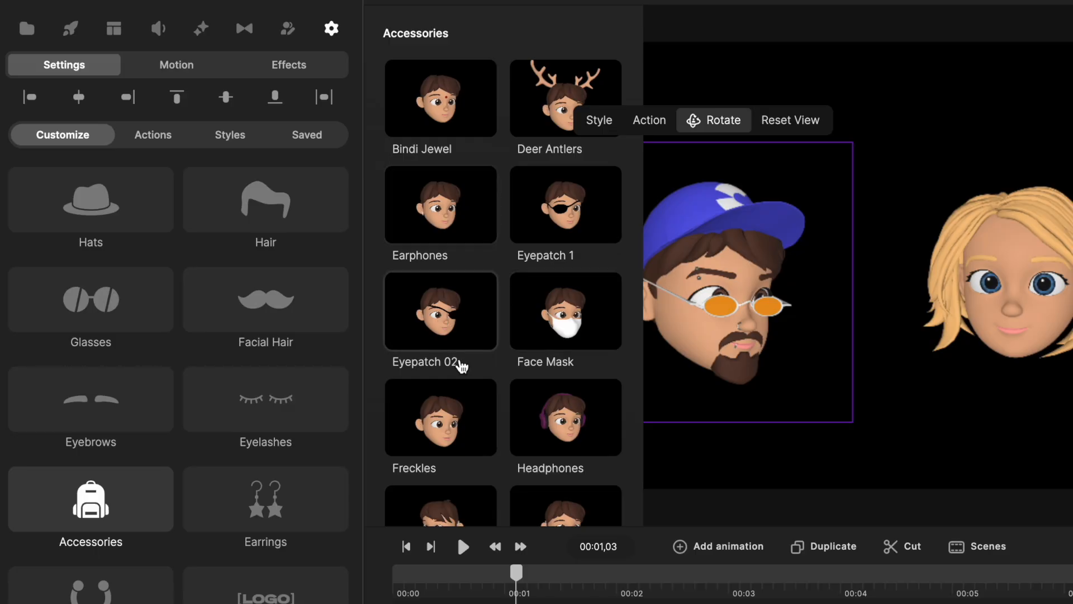
Add the Headphones accessory to the male head.
scroll(461, 366, down, 5)
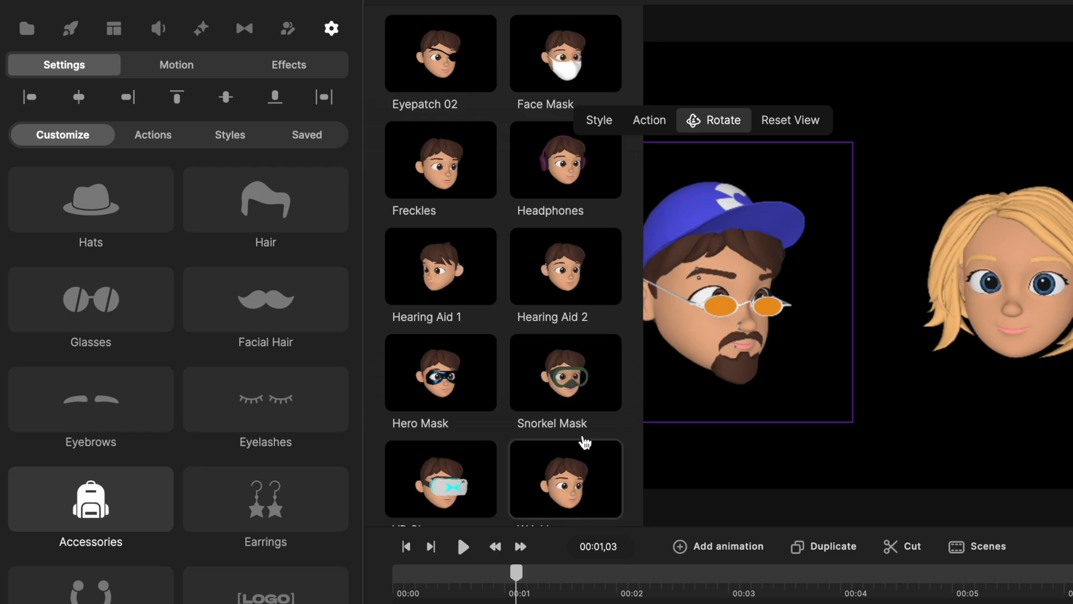
scroll(573, 298, up, 1)
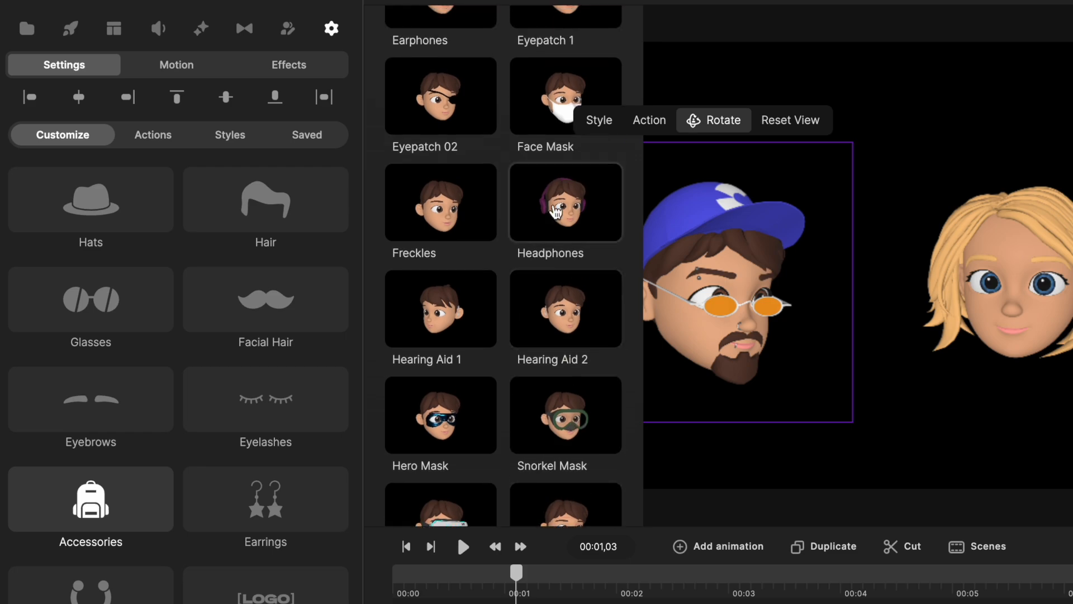
click(556, 211)
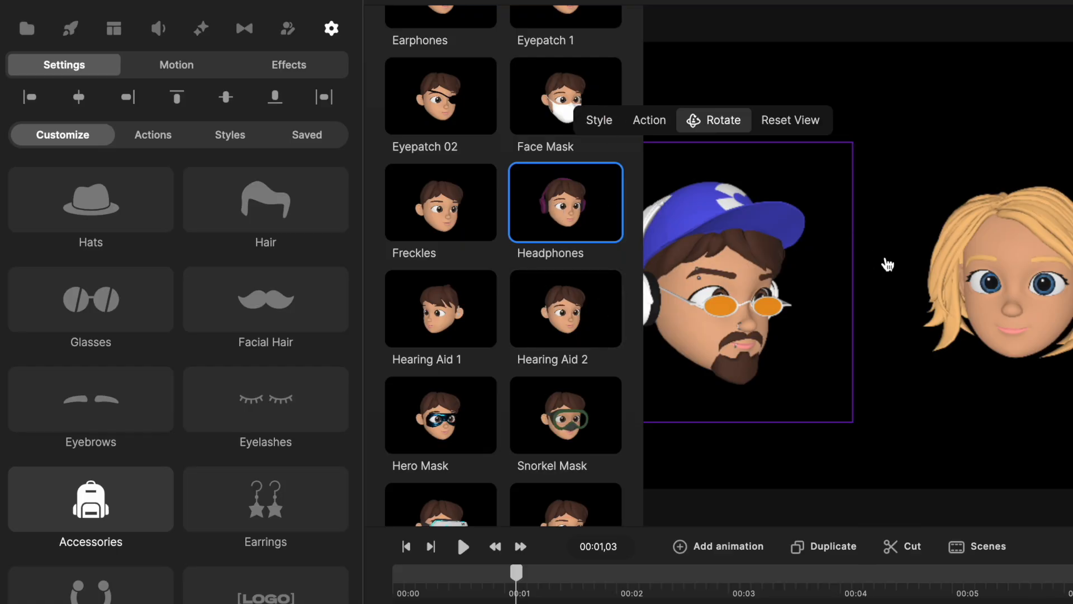
click(885, 257)
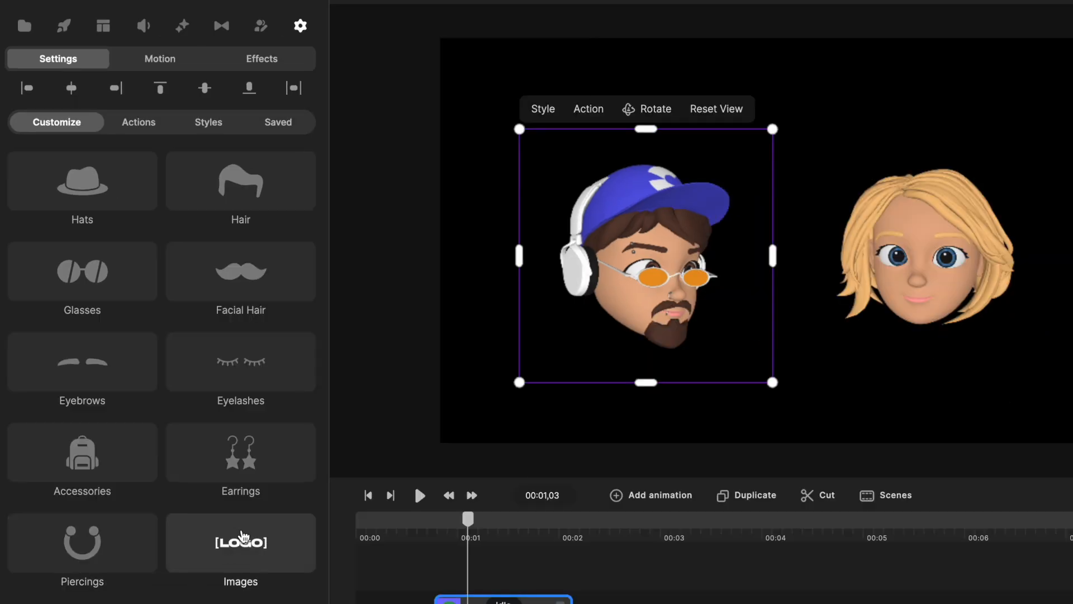
Replace the Logo image on the male head's cap with a purple logo from the global Logos Asubaka Studio folder.
click(242, 537)
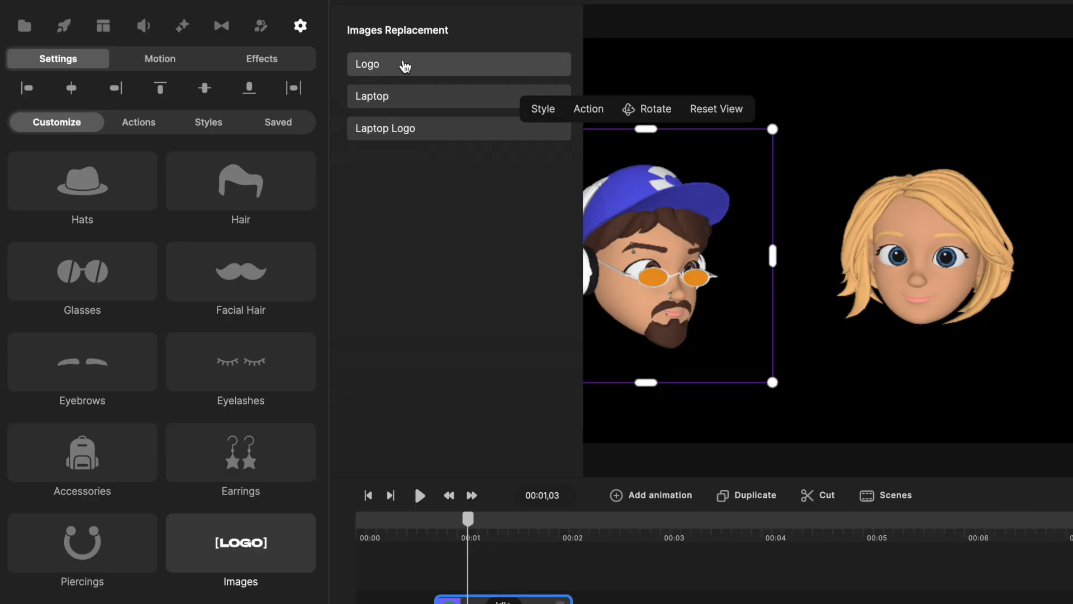
click(407, 66)
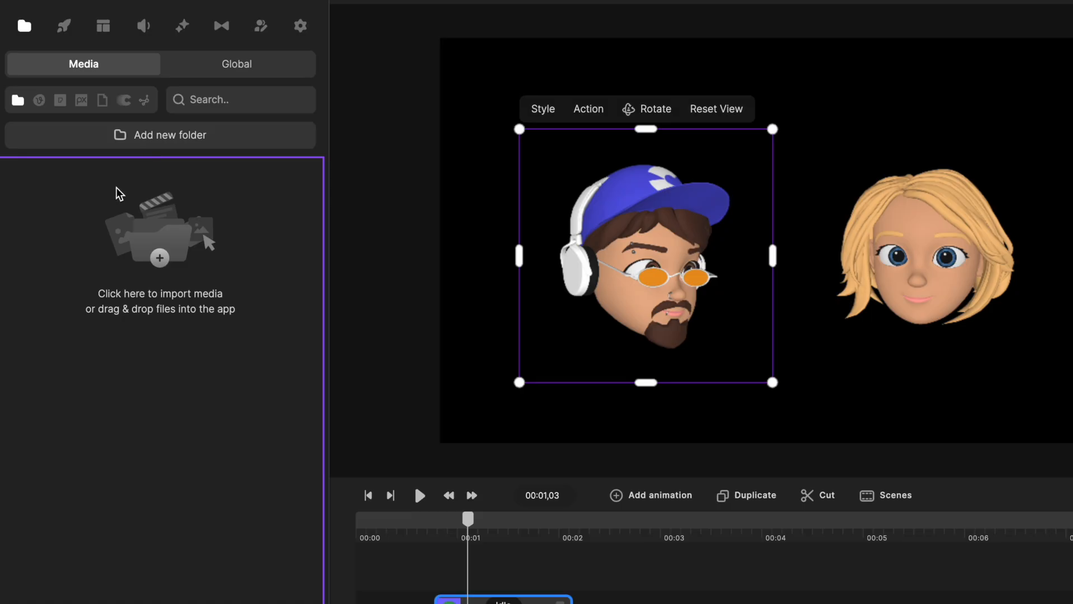
click(222, 69)
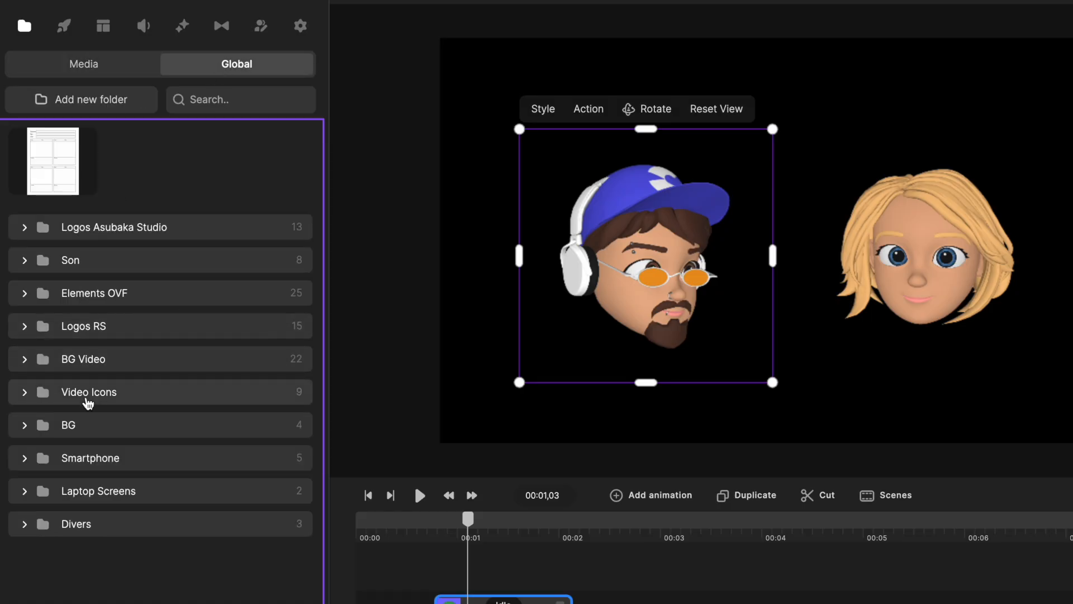
click(23, 228)
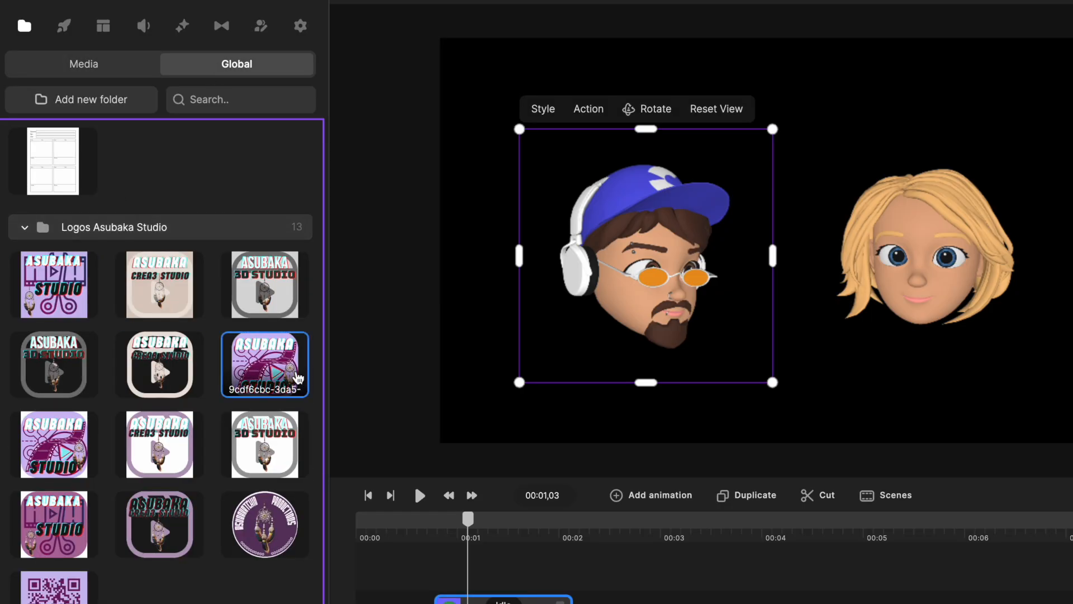
click(301, 382)
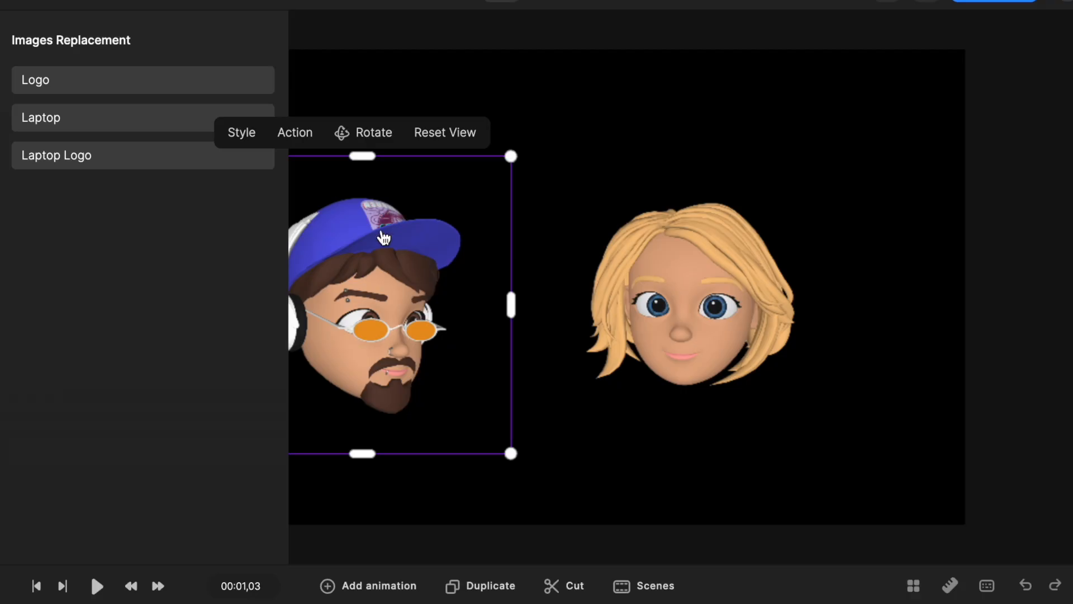
Turn the male head in 3D toward the front so the cap logo faces the viewer.
scroll(662, 200, up, 3)
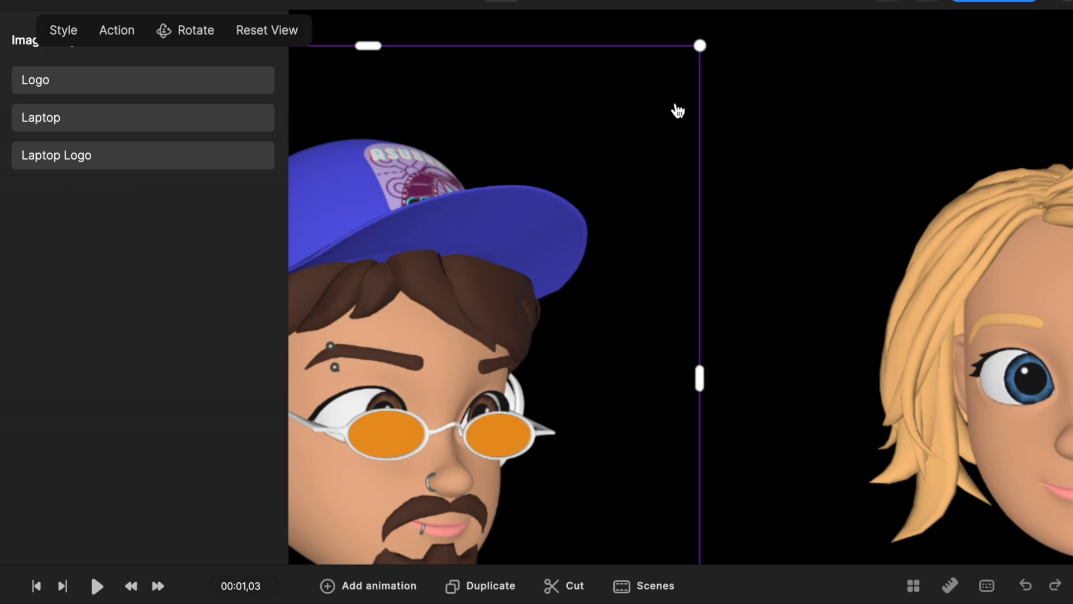
click(187, 32)
drag(447, 270, 427, 285)
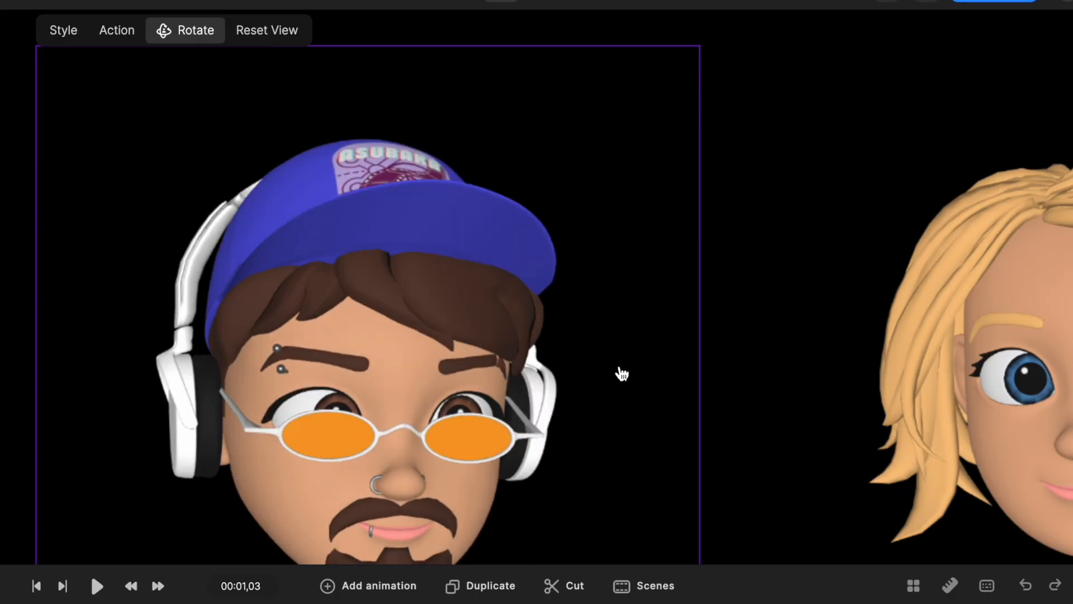
scroll(626, 372, down, 10)
scroll(627, 373, up, 5)
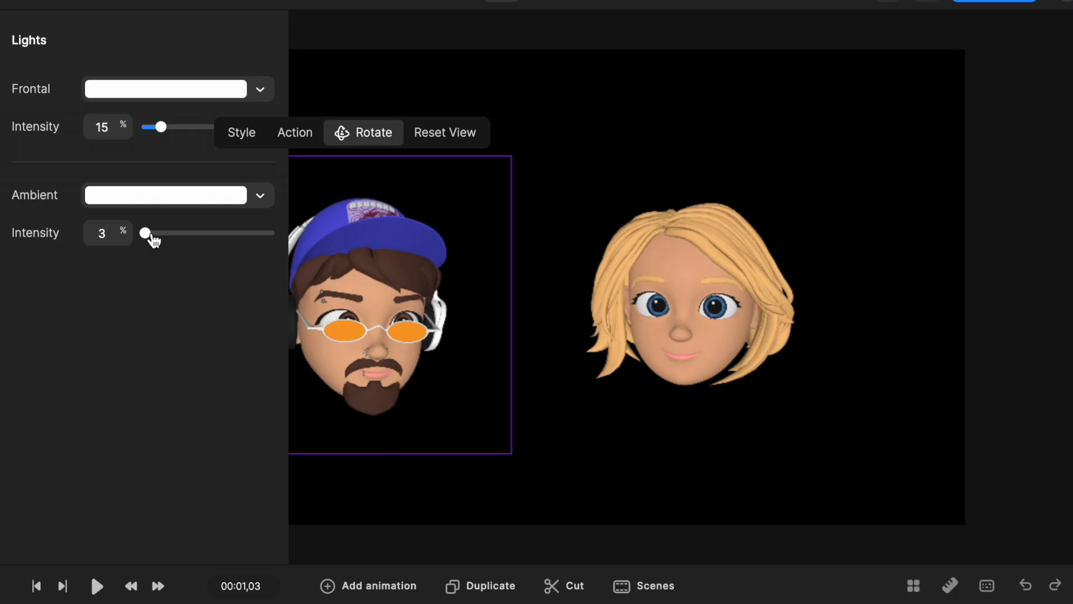
Set the male head's ambient light intensity to 1% and the frontal light intensity to 23%.
mouse_move(144, 233)
mouse_down()
mouse_move(338, 226)
mouse_move(292, 240)
mouse_move(143, 236)
mouse_up()
mouse_move(162, 127)
mouse_down()
mouse_move(259, 127)
mouse_move(152, 126)
mouse_move(171, 127)
mouse_up()
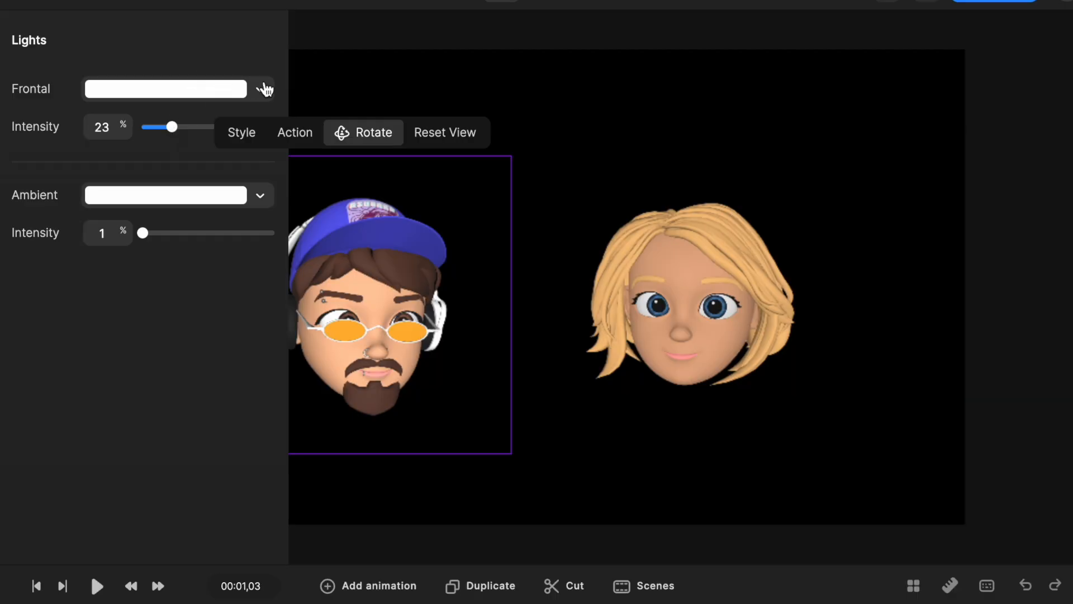
Try orange f9b76b and red c6211b as the male head's frontal light color, with intensity reduced to 18%.
click(262, 90)
click(355, 381)
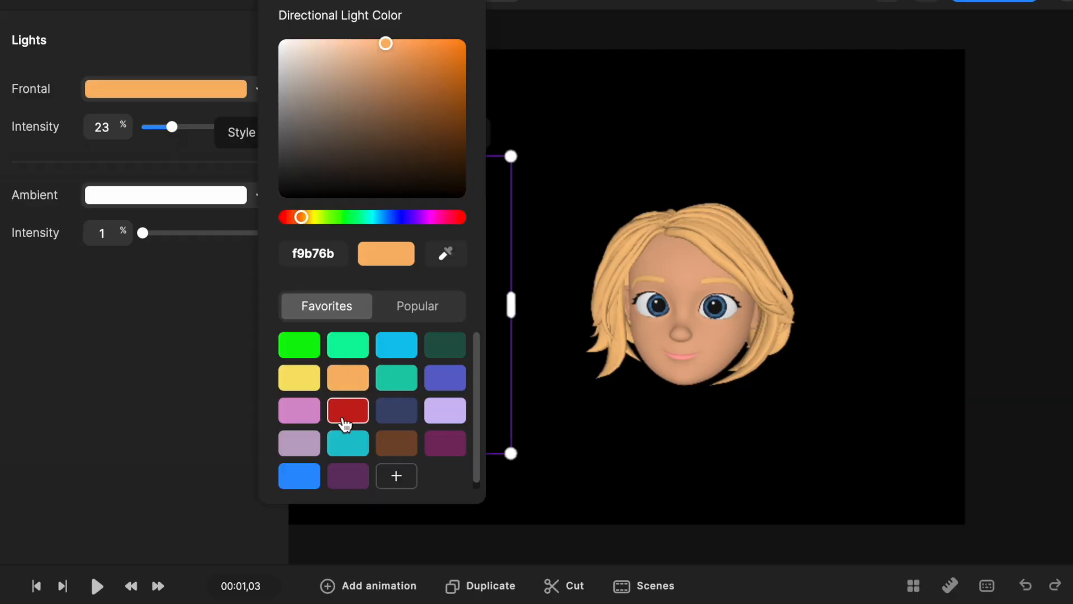
click(347, 412)
click(144, 326)
mouse_move(172, 125)
mouse_down()
mouse_move(153, 126)
mouse_move(164, 126)
mouse_up()
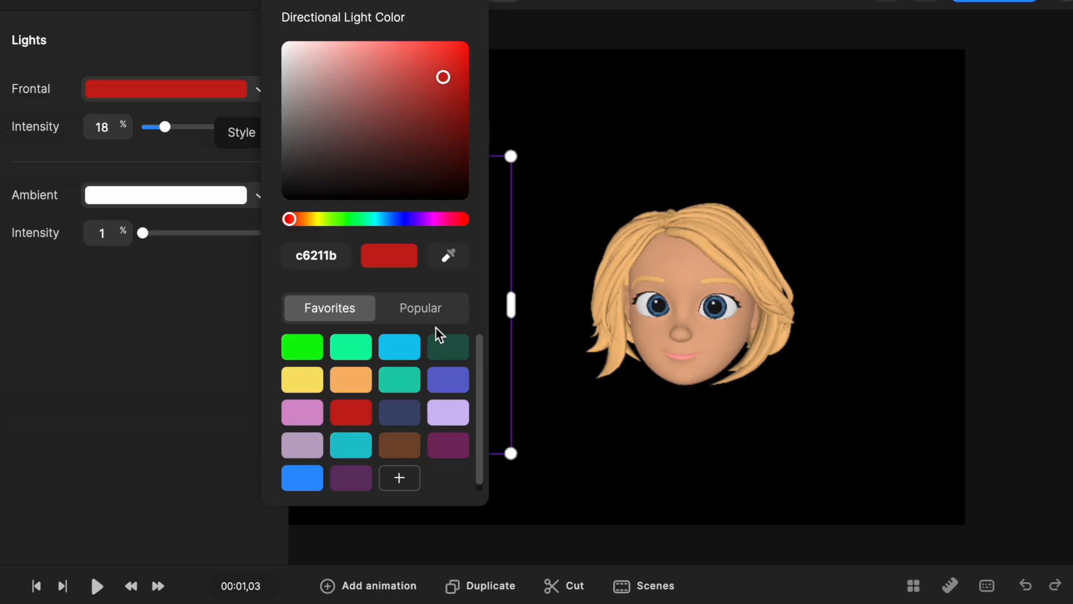
Try a dark blue 3c4970 frontal light on the male head at 41% intensity.
click(448, 380)
click(410, 418)
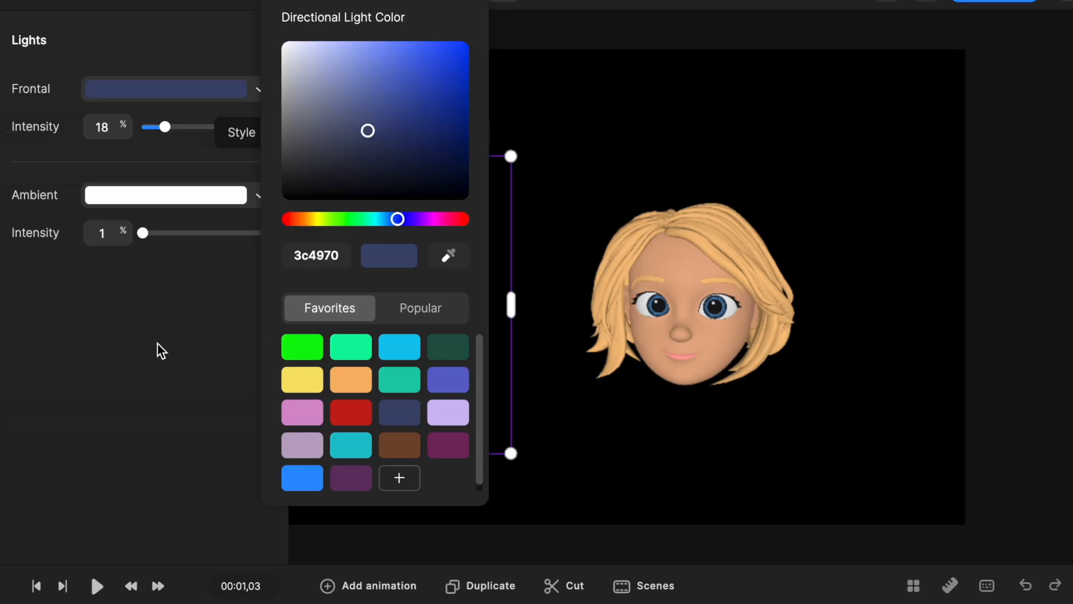
click(159, 350)
drag(162, 126, 196, 128)
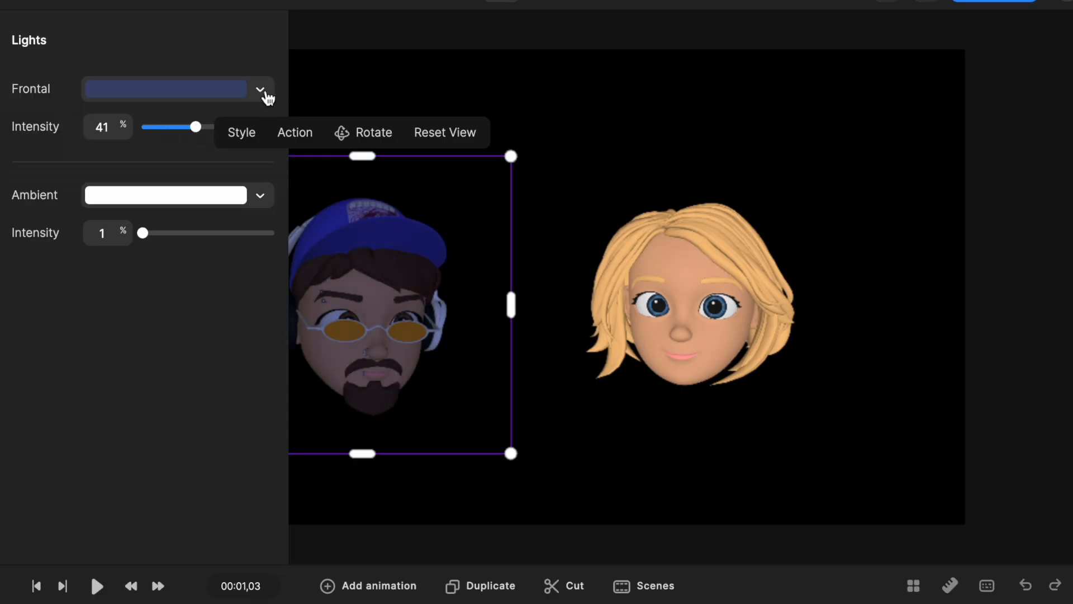
Try a yellow f9e36a frontal light on the male head at 20% intensity.
click(266, 94)
click(315, 382)
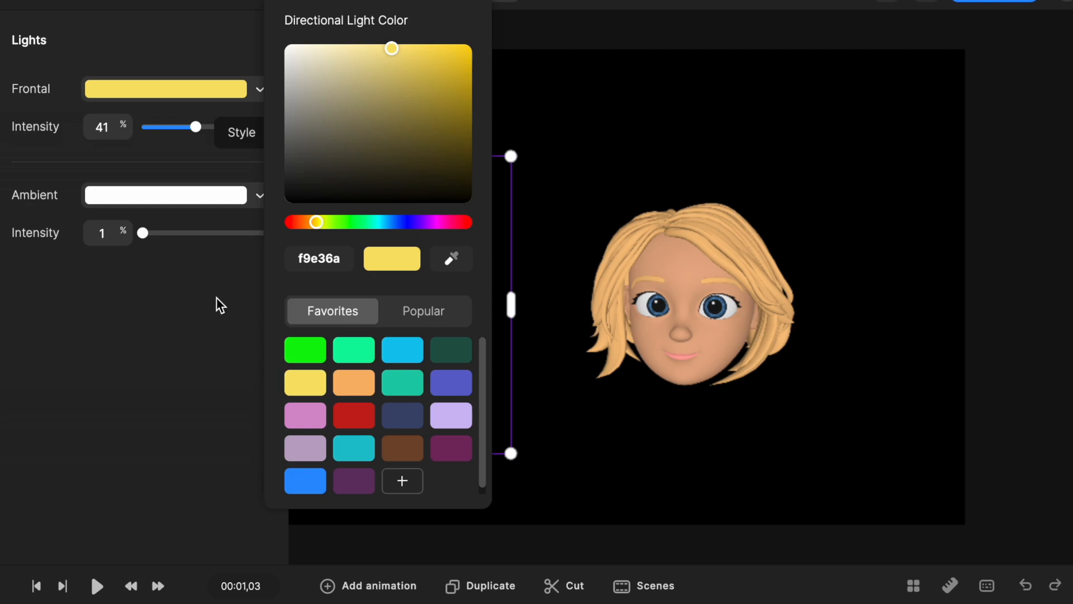
click(218, 305)
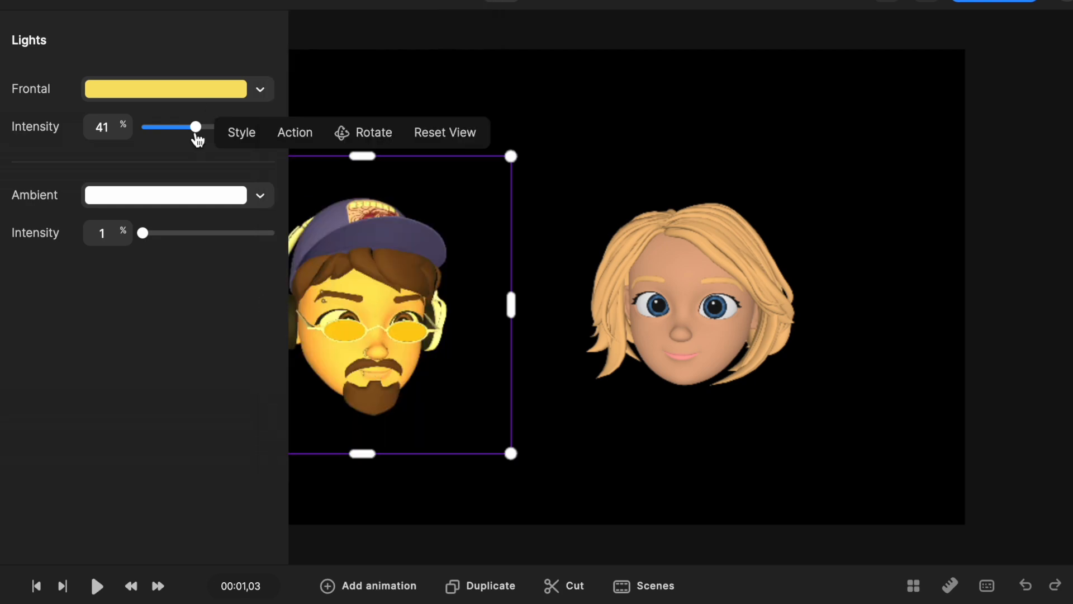
drag(195, 128, 168, 128)
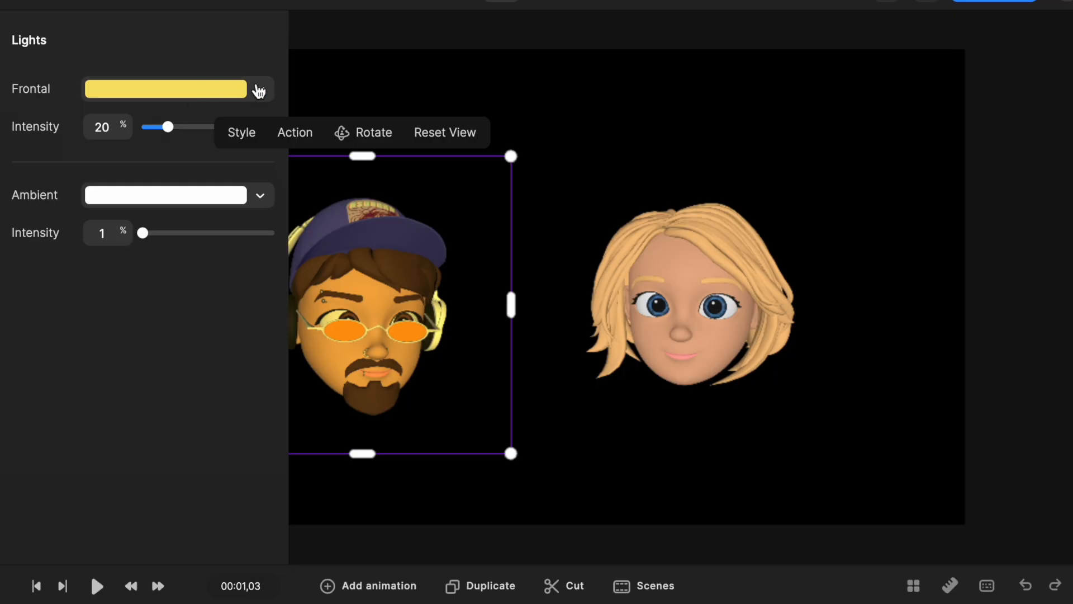
Set the male head's frontal light back to white with an intensity of 14%.
click(259, 90)
drag(288, 179, 240, 38)
click(132, 324)
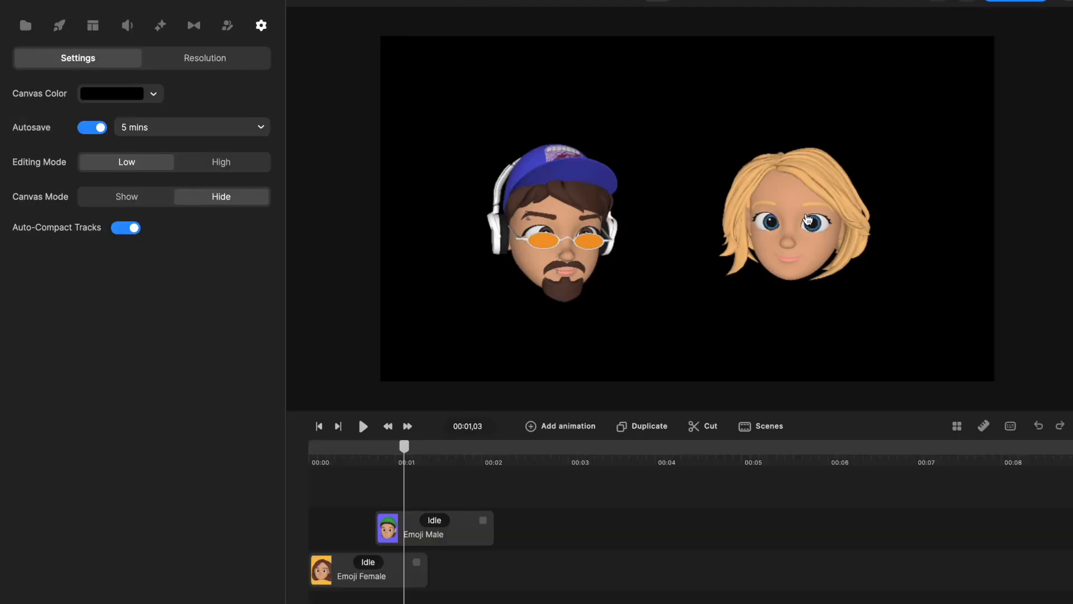
Change the female head's hair to Female Hair 10, comparing Female Hair 01, 04, 06 and 08.
click(712, 304)
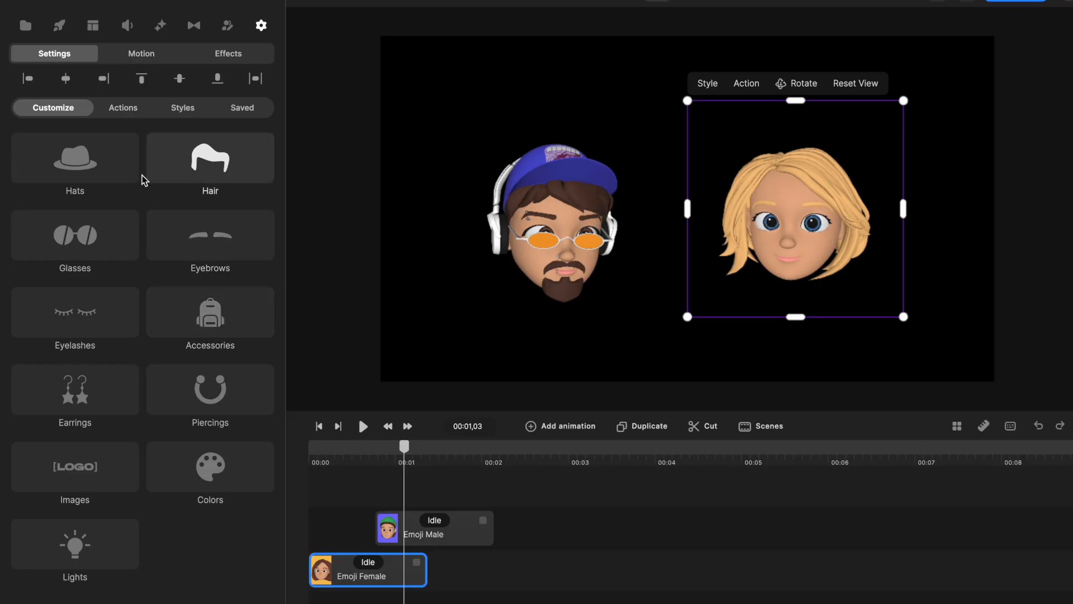
click(208, 169)
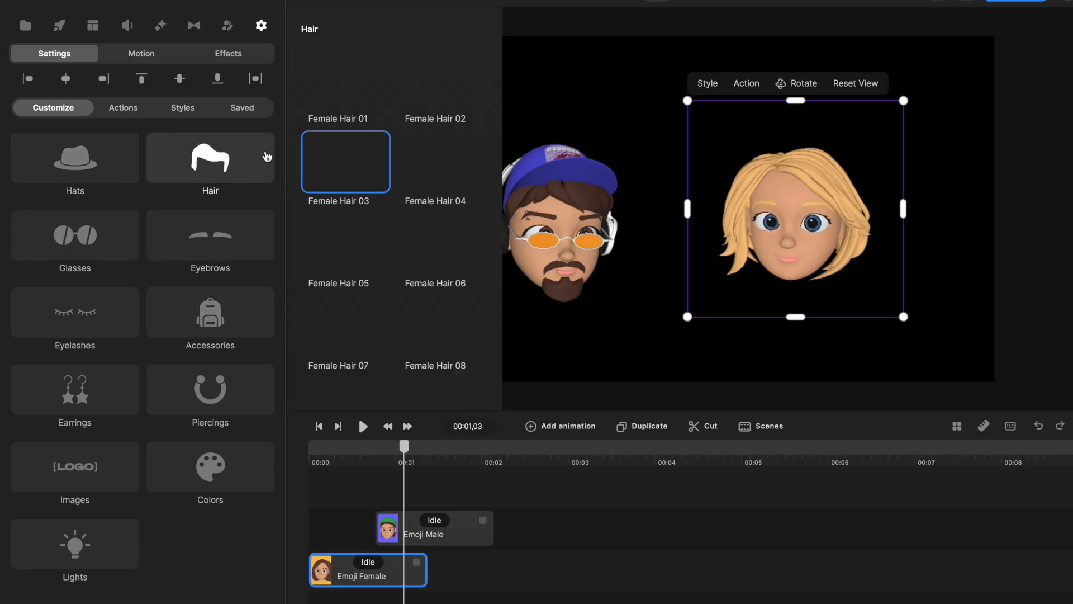
click(340, 85)
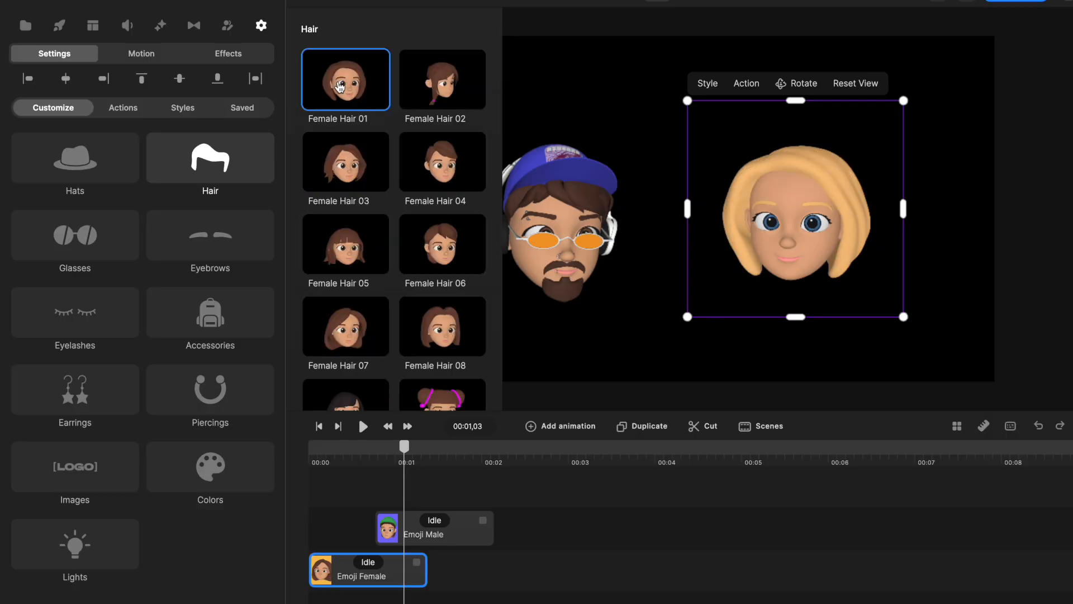
click(434, 170)
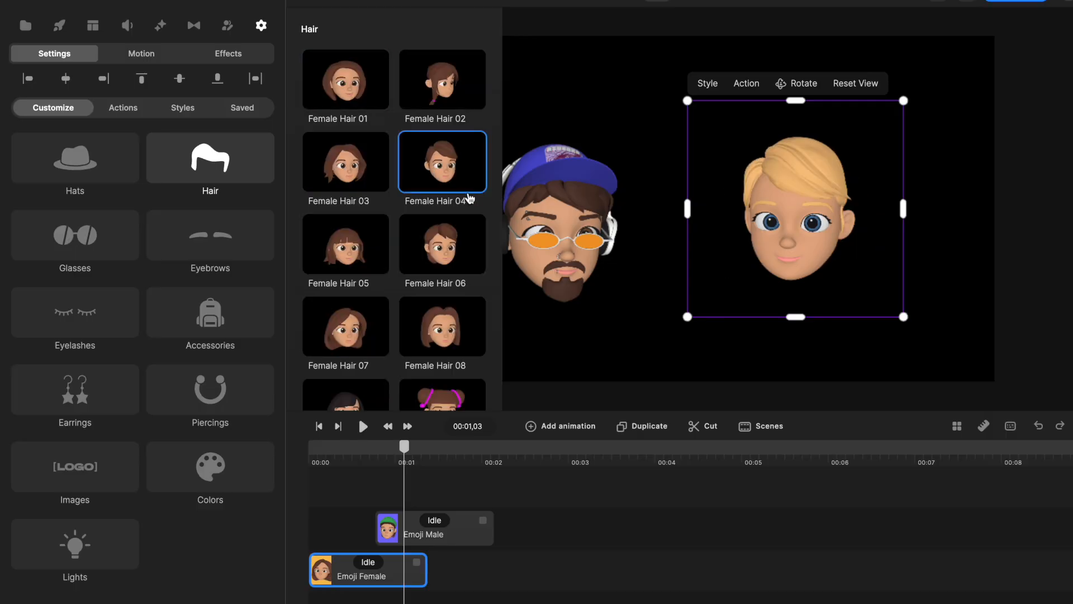
click(447, 264)
click(451, 340)
scroll(450, 338, down, 3)
click(435, 271)
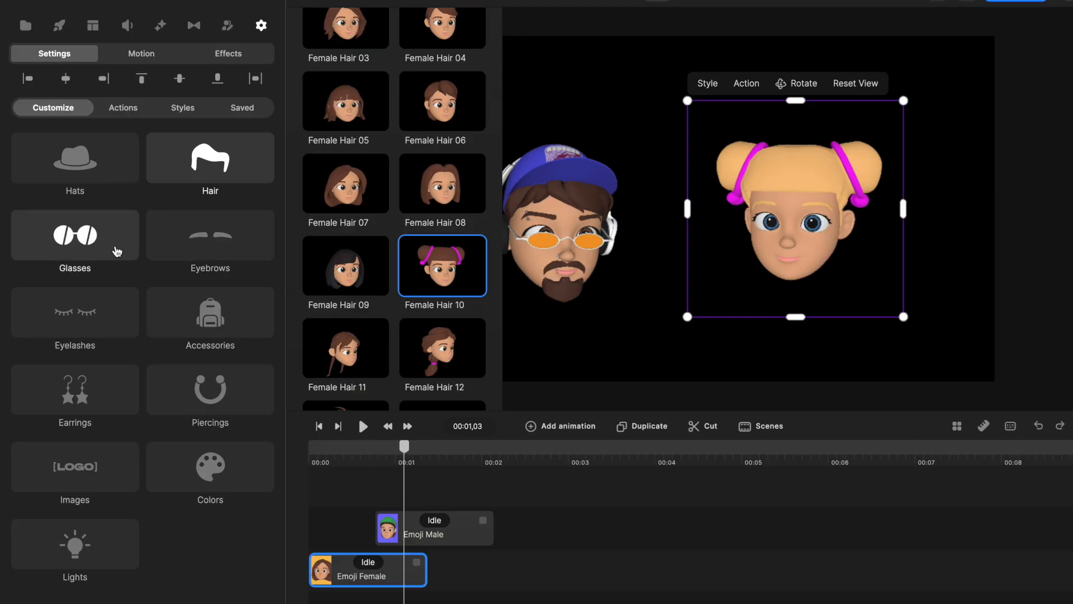
Put Earrings 05 on the female head, comparing Earrings 02, 04, 06 and 07.
click(84, 396)
click(340, 256)
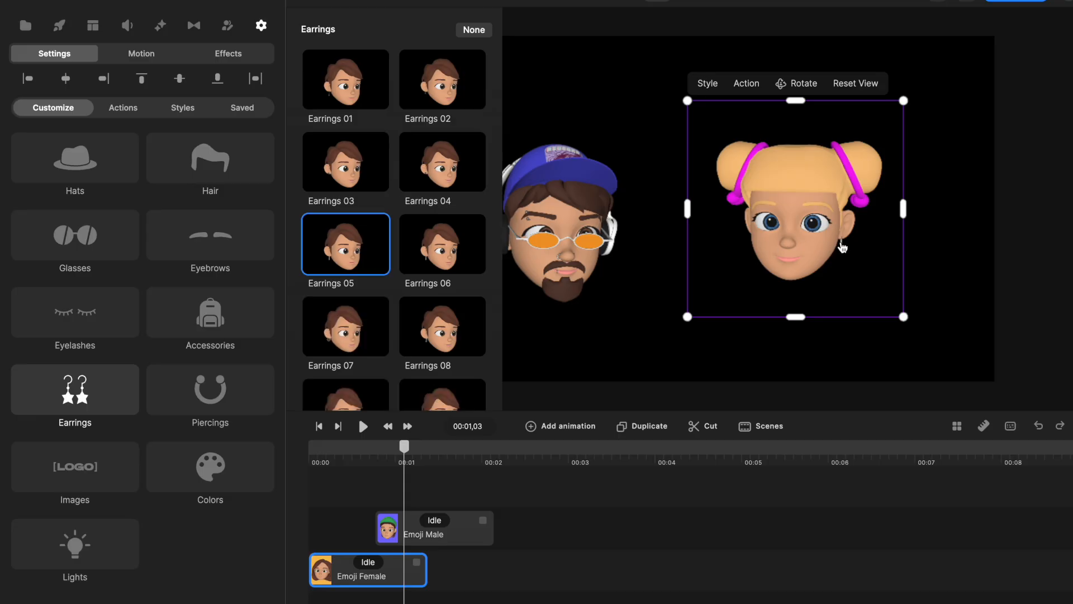
click(436, 254)
click(429, 177)
click(431, 104)
scroll(833, 284, up, 5)
click(442, 394)
click(348, 329)
click(359, 250)
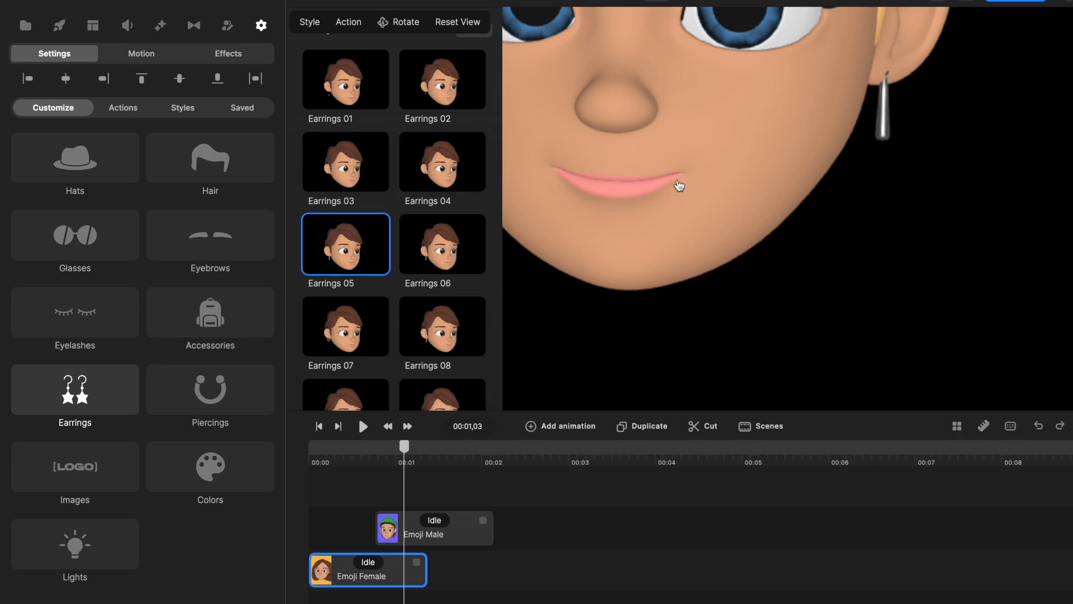
scroll(680, 183, down, 5)
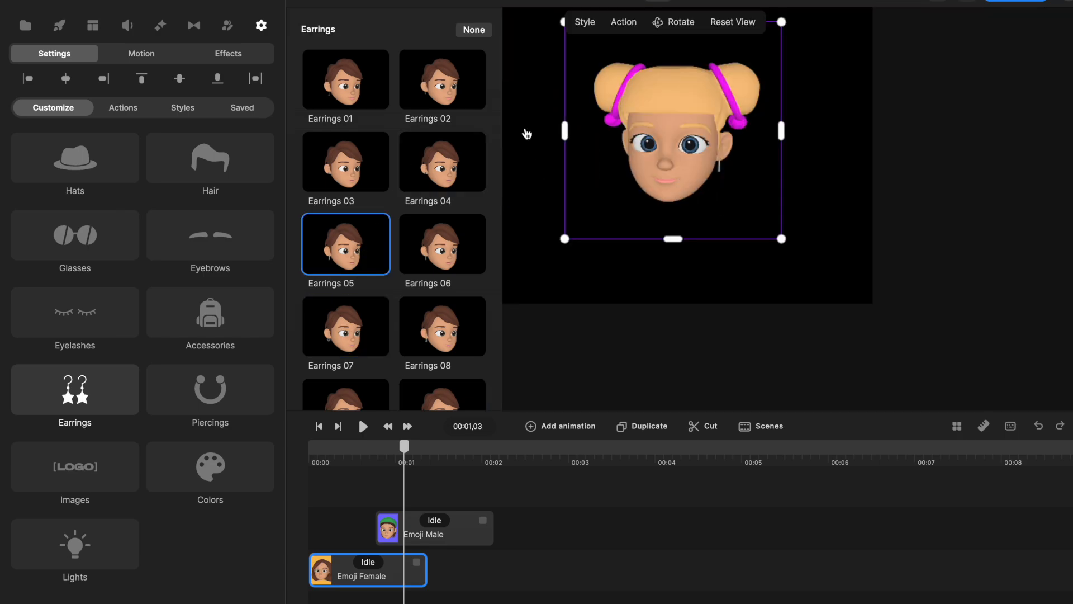
Set the female head's skin colour to brown 75492d and its hair colour to dark navy 232a3f.
click(208, 484)
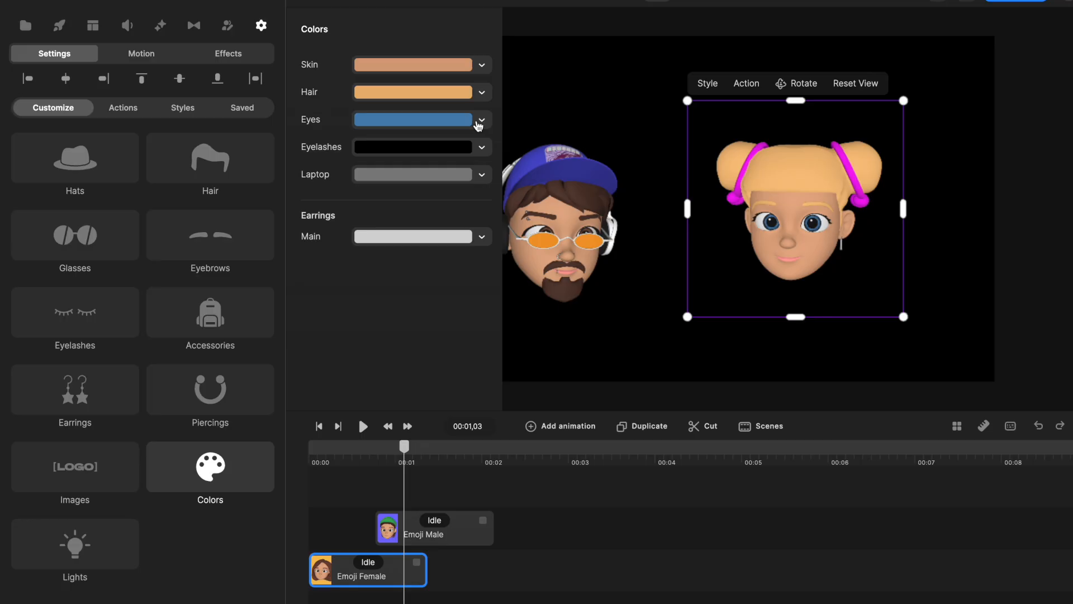
click(480, 66)
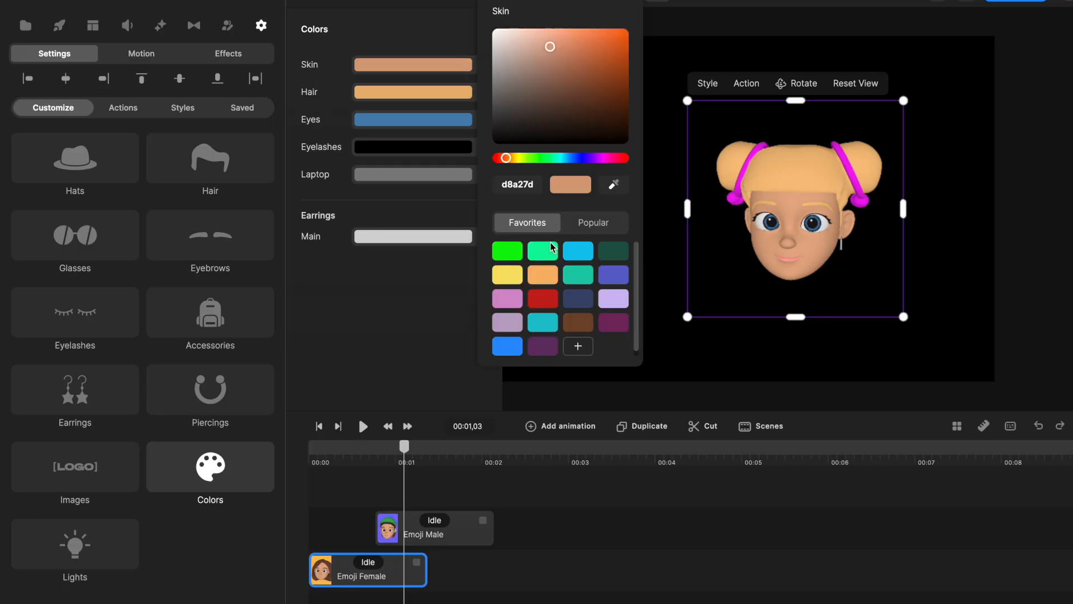
click(578, 324)
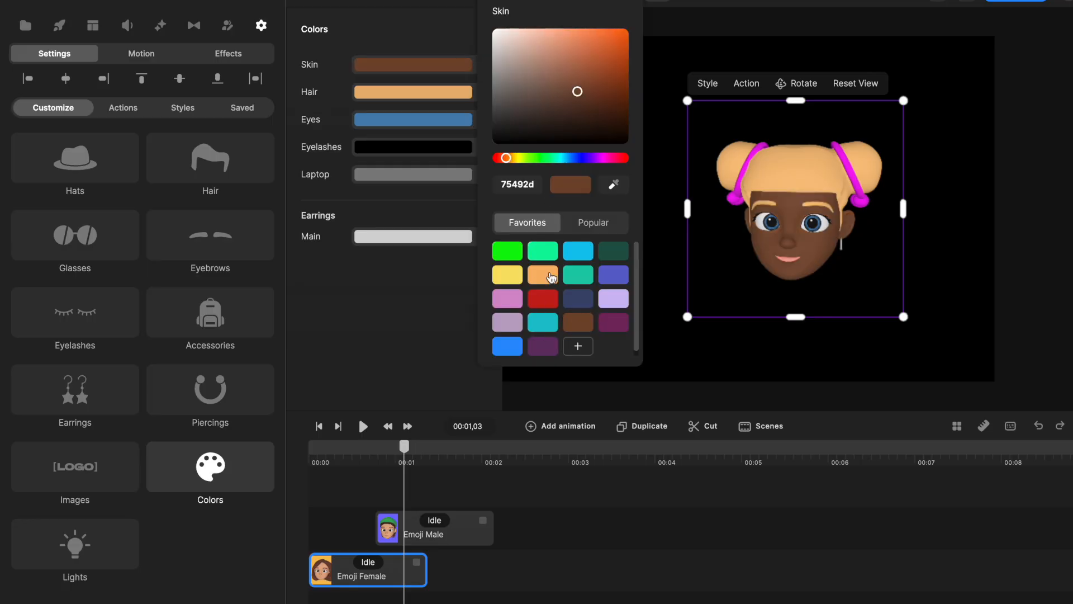
click(436, 94)
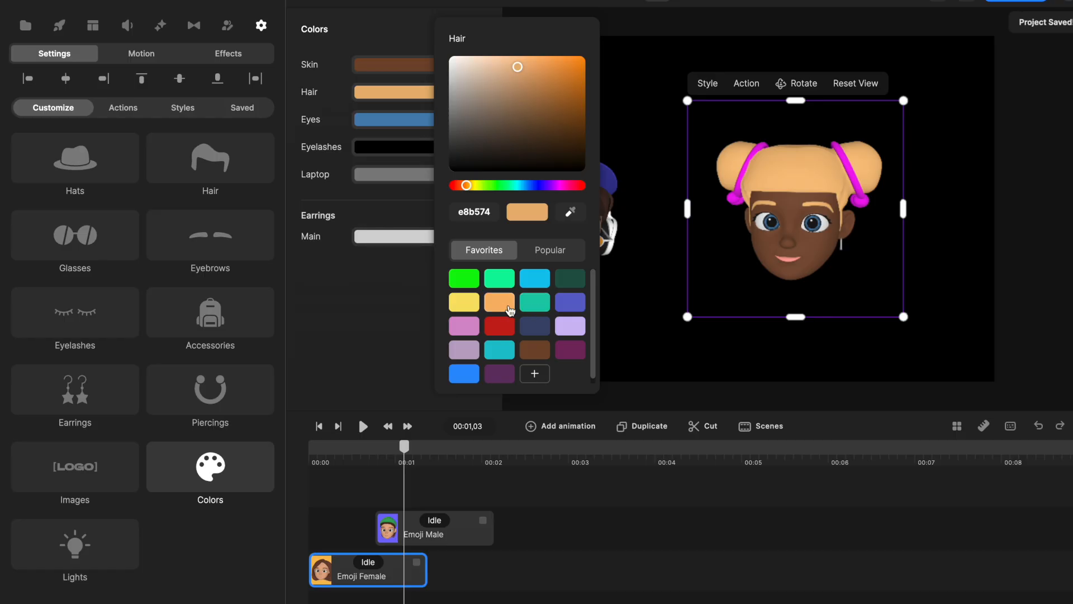
click(536, 327)
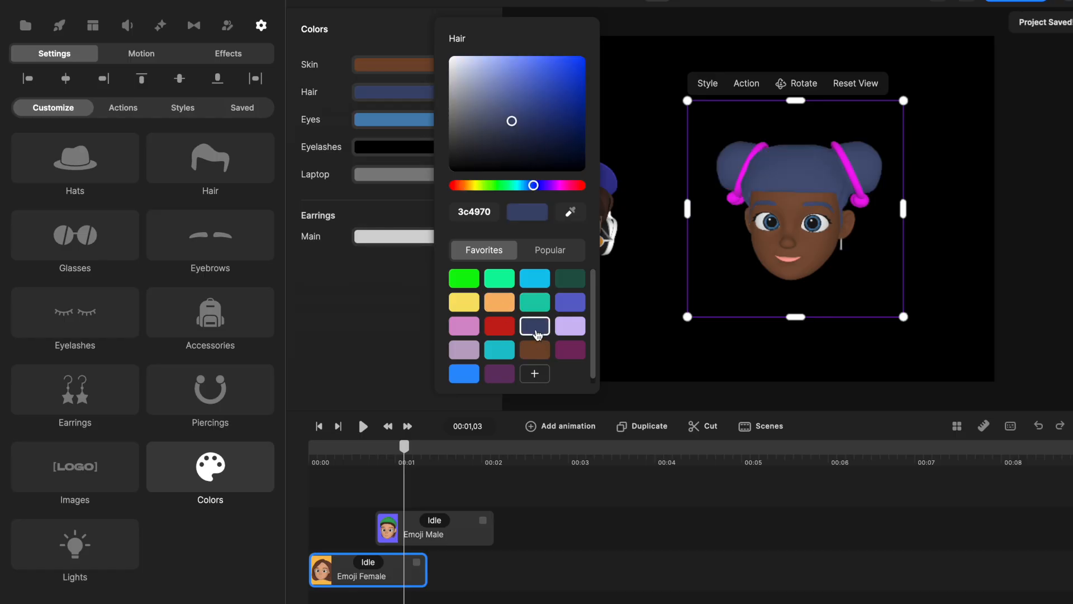
drag(513, 121, 511, 145)
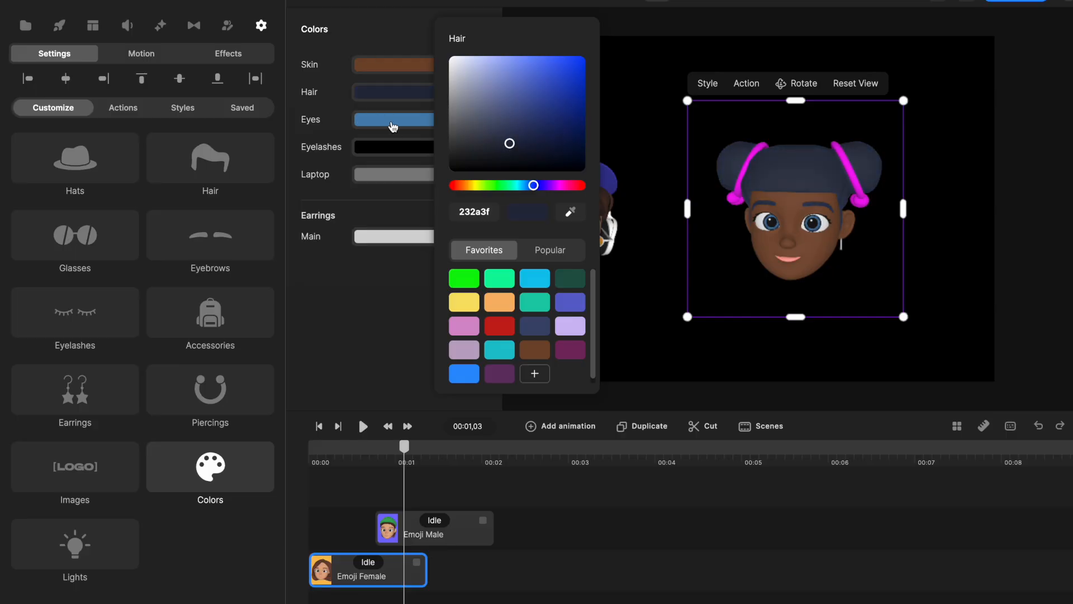
Set the female head's eye colour to violet-blue 5f66cc.
click(414, 123)
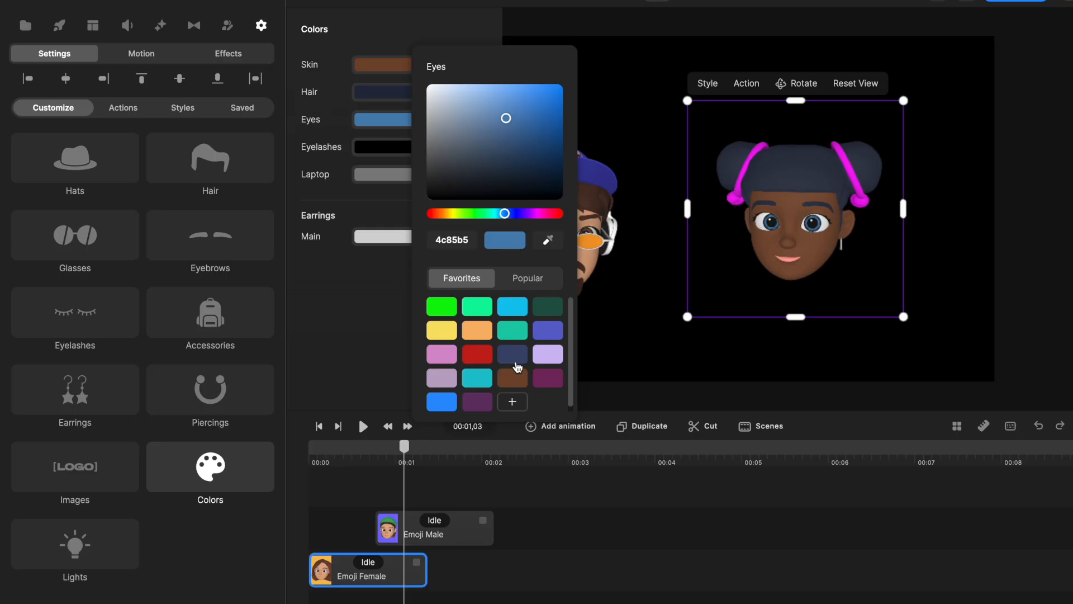
click(553, 333)
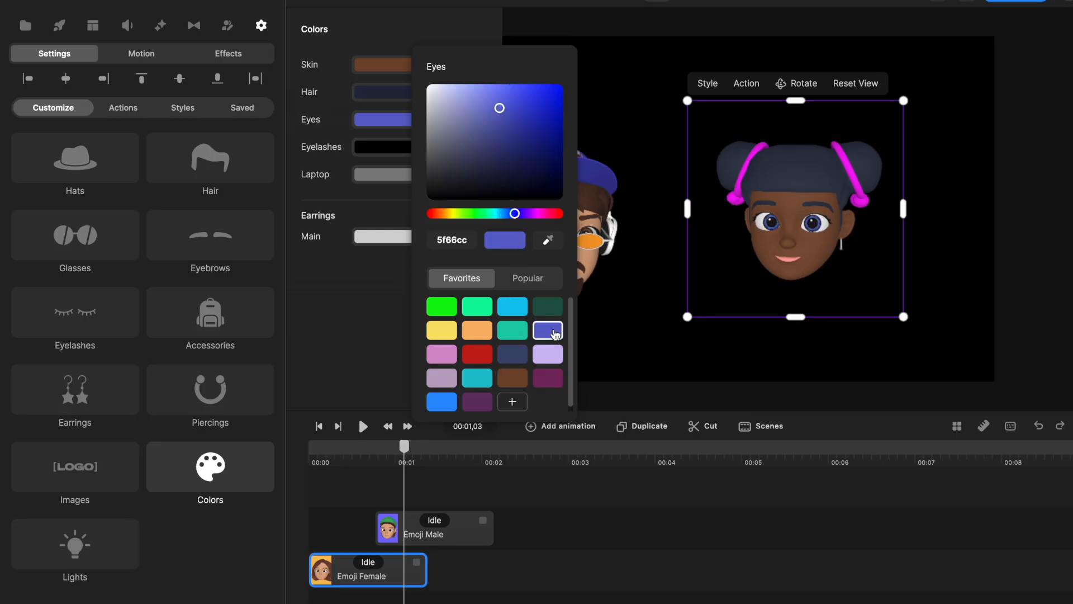
click(385, 152)
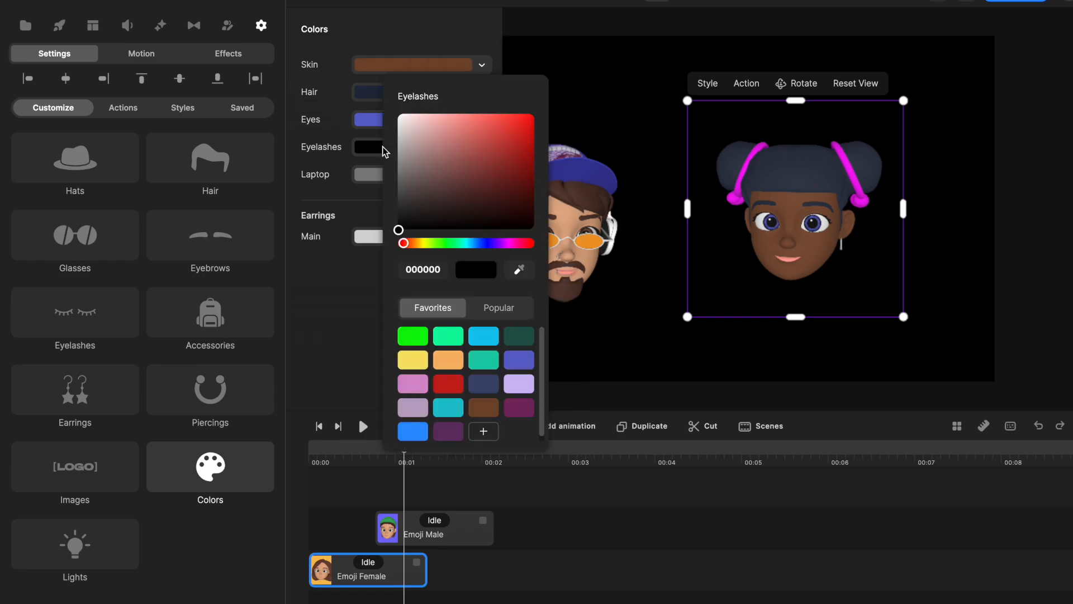
click(338, 168)
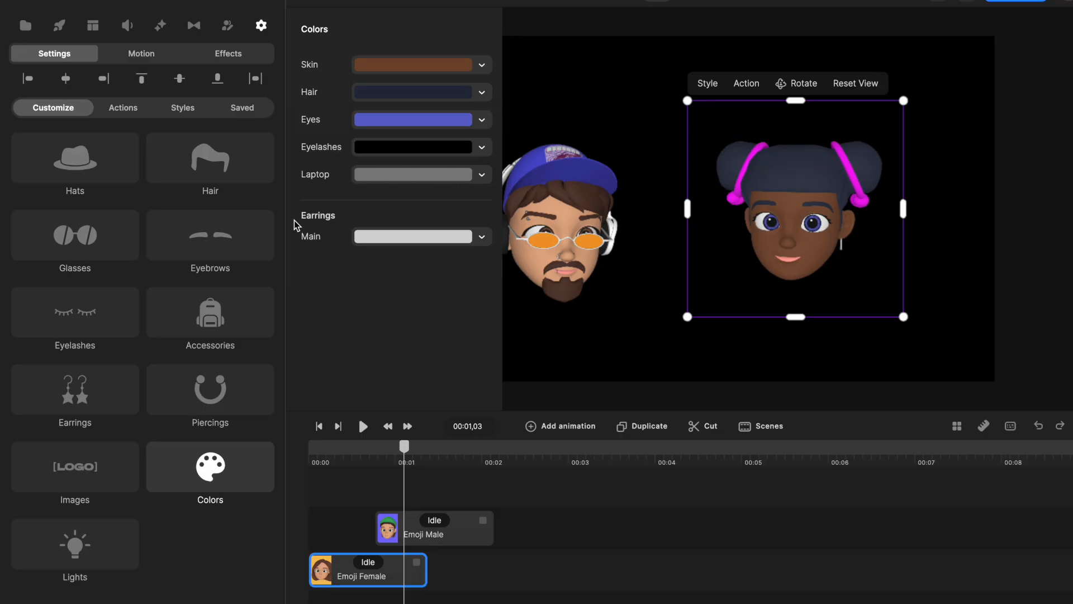
Recolour the earrings magenta ed17ed by sampling the colour of the hair ties with the eyedropper.
click(475, 239)
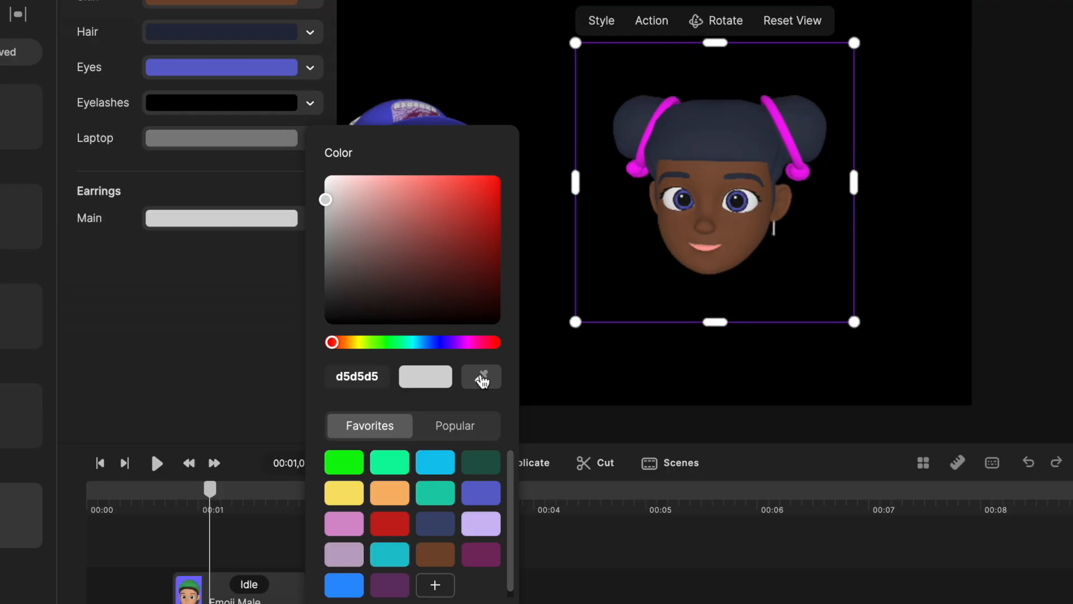
click(482, 378)
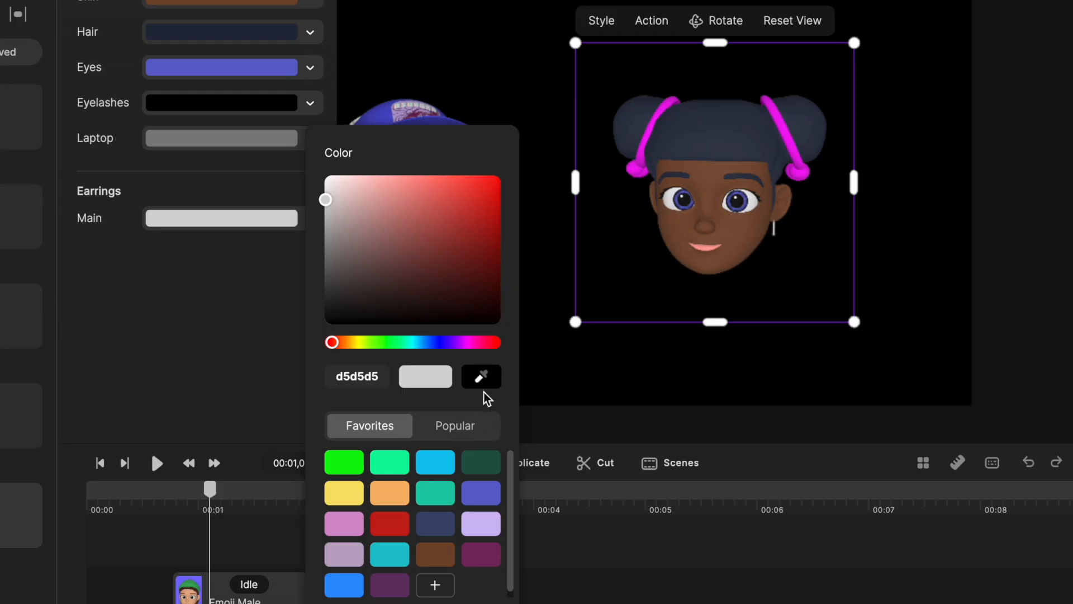
click(635, 178)
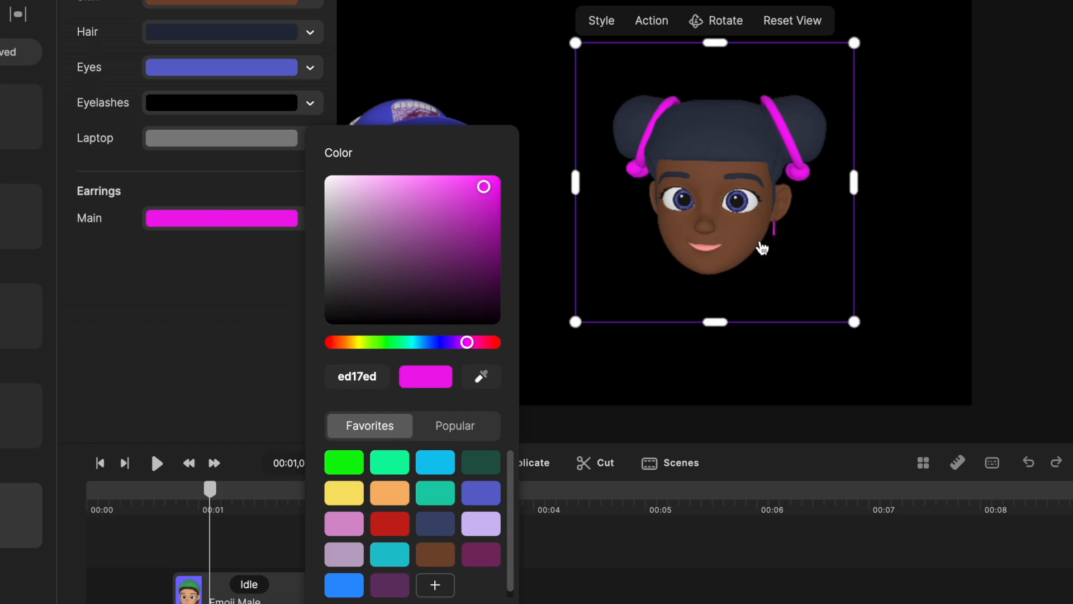
scroll(762, 247, up, 5)
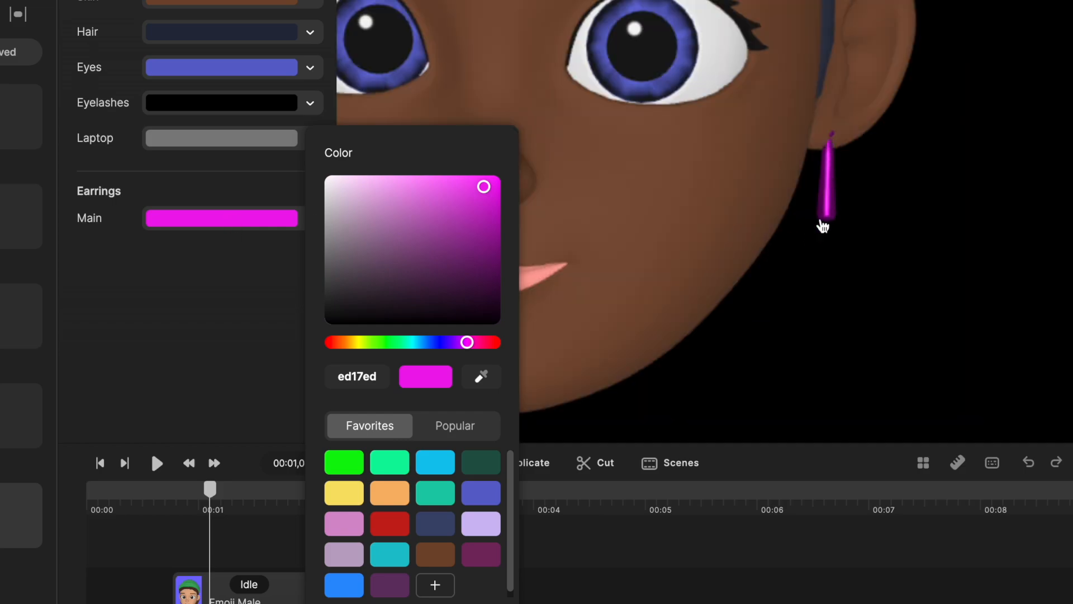
scroll(776, 308, down, 5)
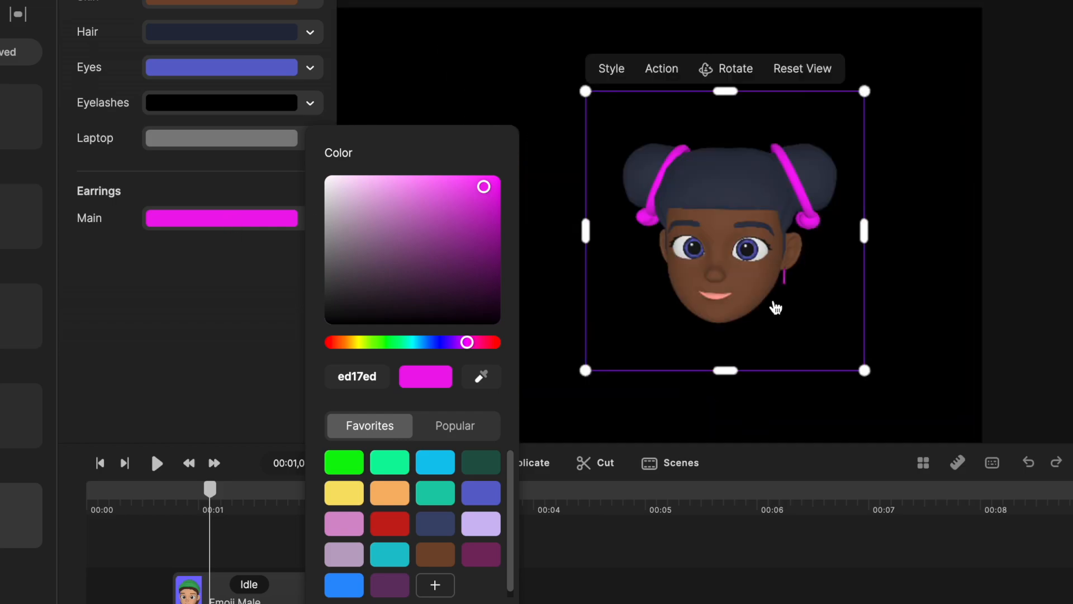
click(185, 312)
click(468, 58)
Save the customized female head as a preset.
click(710, 237)
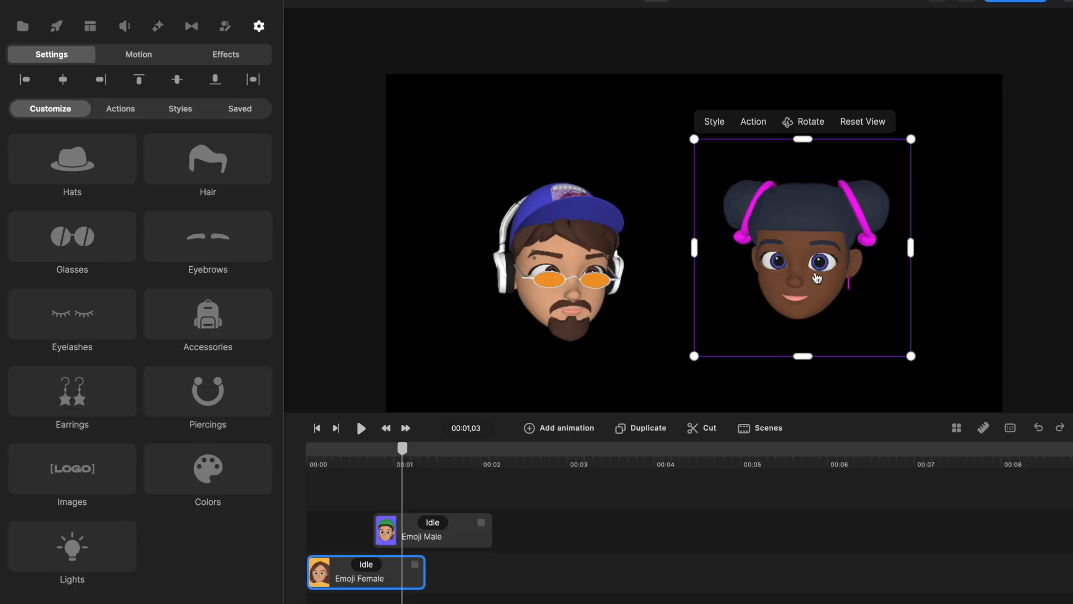
right_click(800, 220)
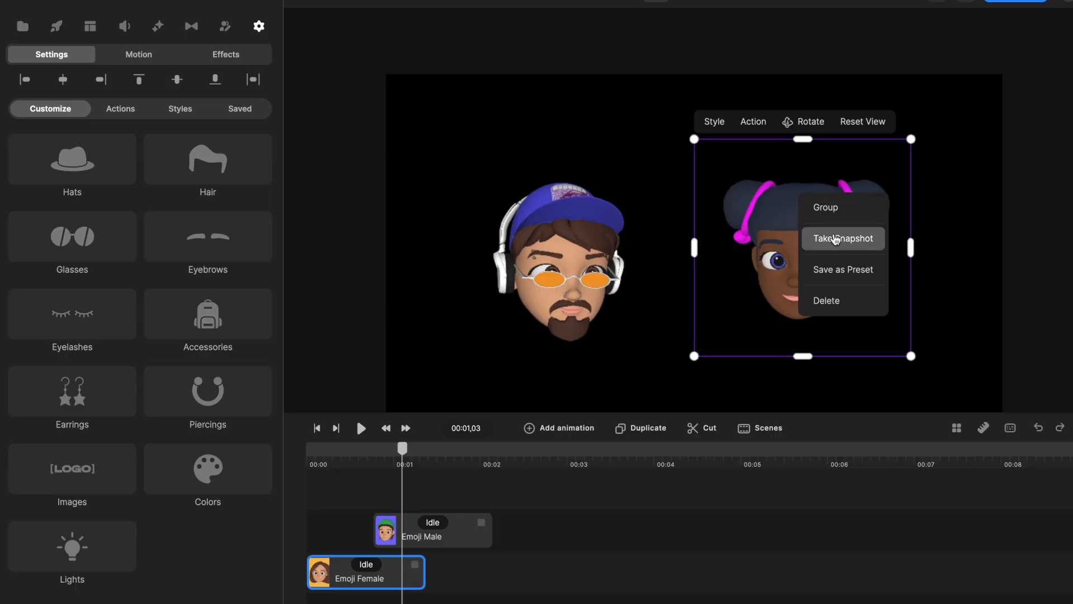
click(851, 271)
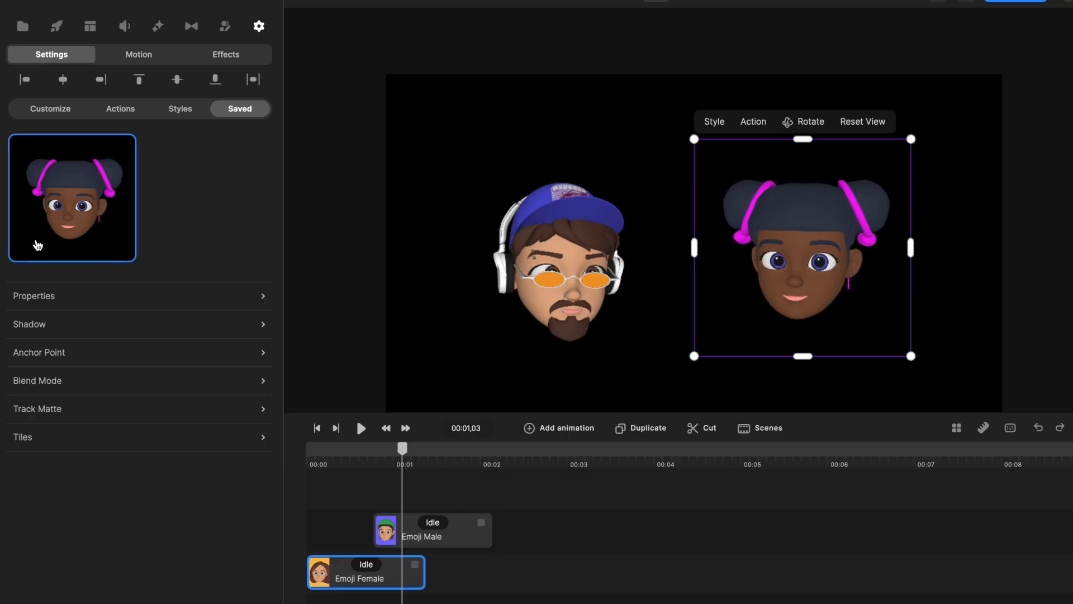
Delete the female head from the project and move the playhead to 00:00,16.
key(Delete)
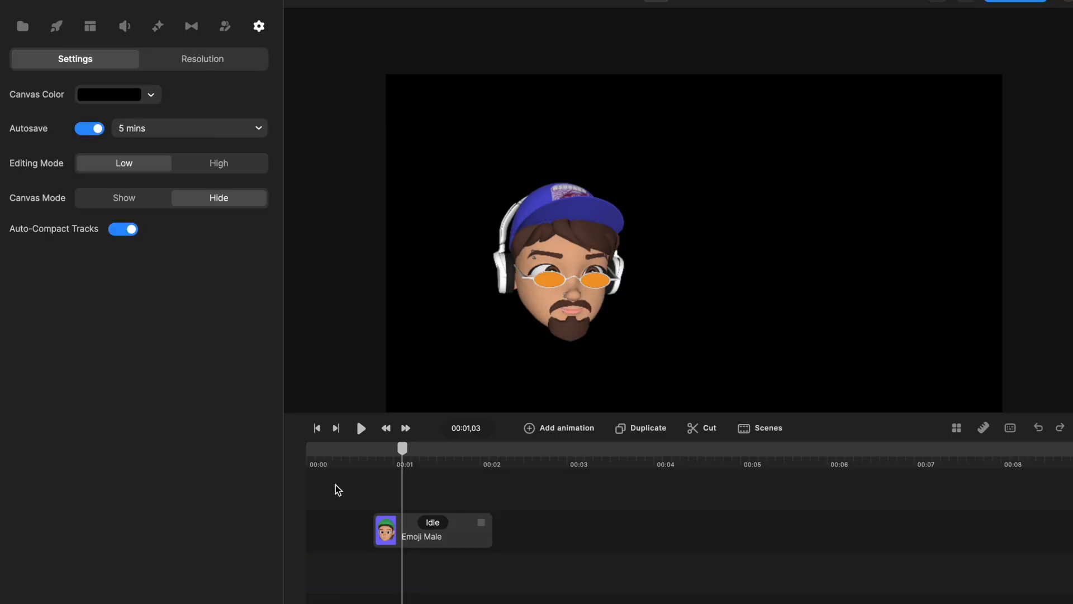
click(339, 467)
drag(337, 453, 426, 452)
drag(374, 488, 296, 490)
click(353, 467)
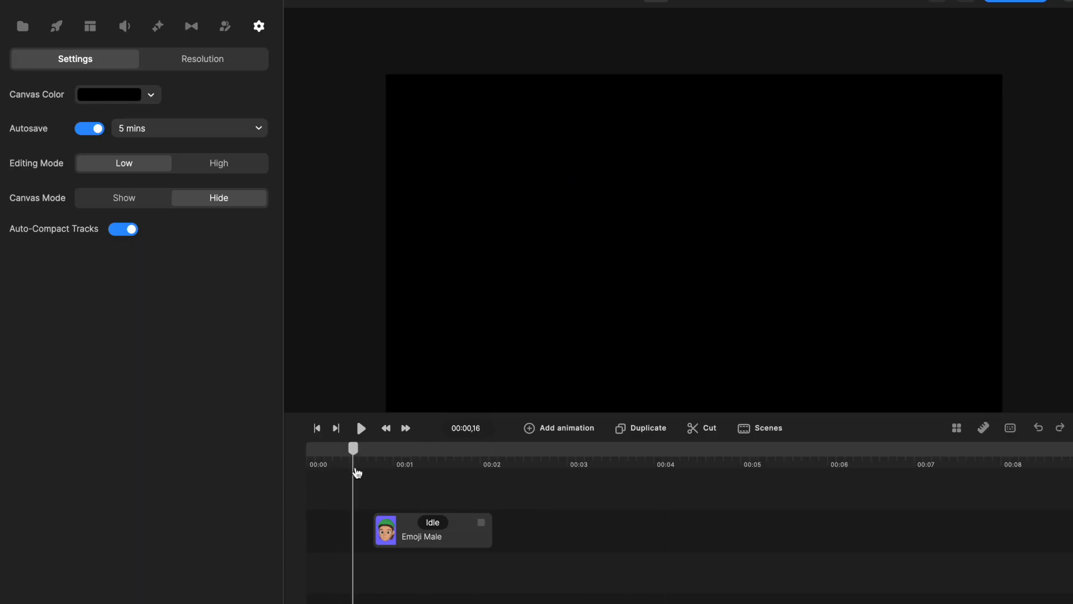
Add the female Animoji with the chef hat at the timeline start and apply the saved preset to it.
click(59, 26)
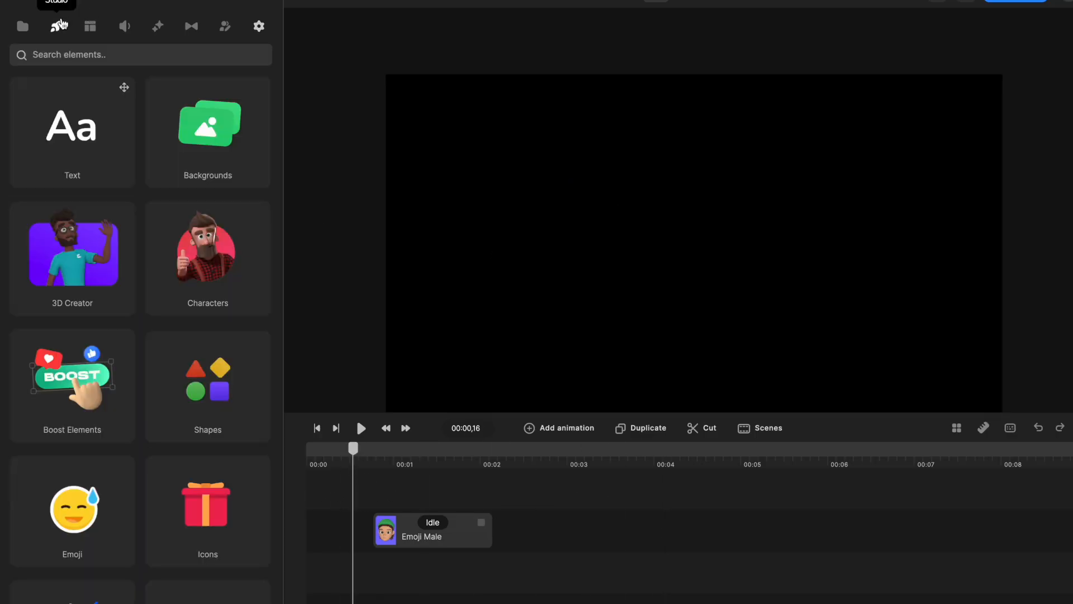
click(85, 251)
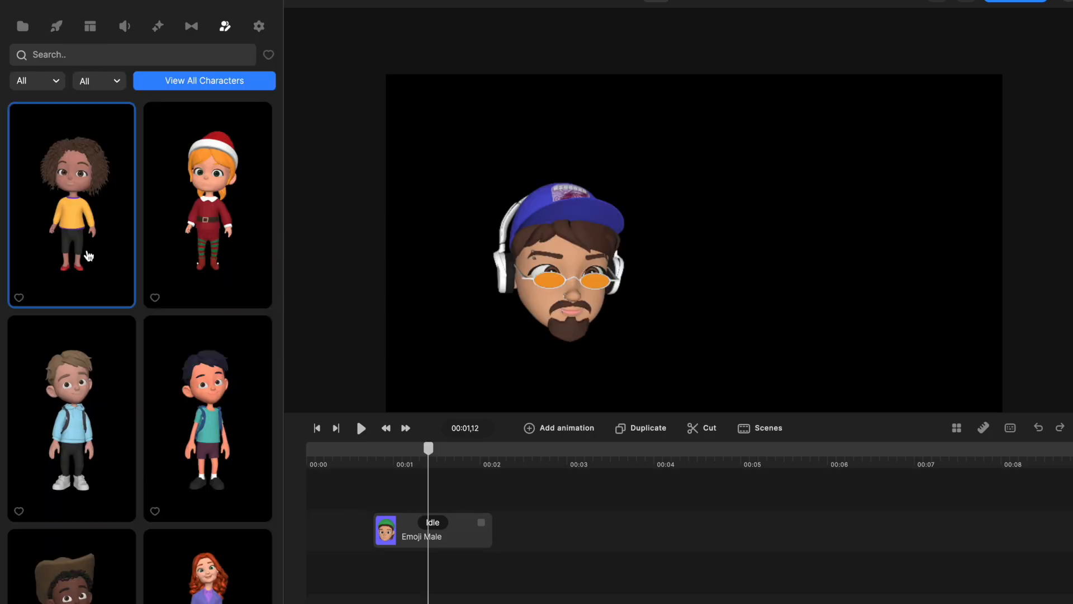
click(58, 80)
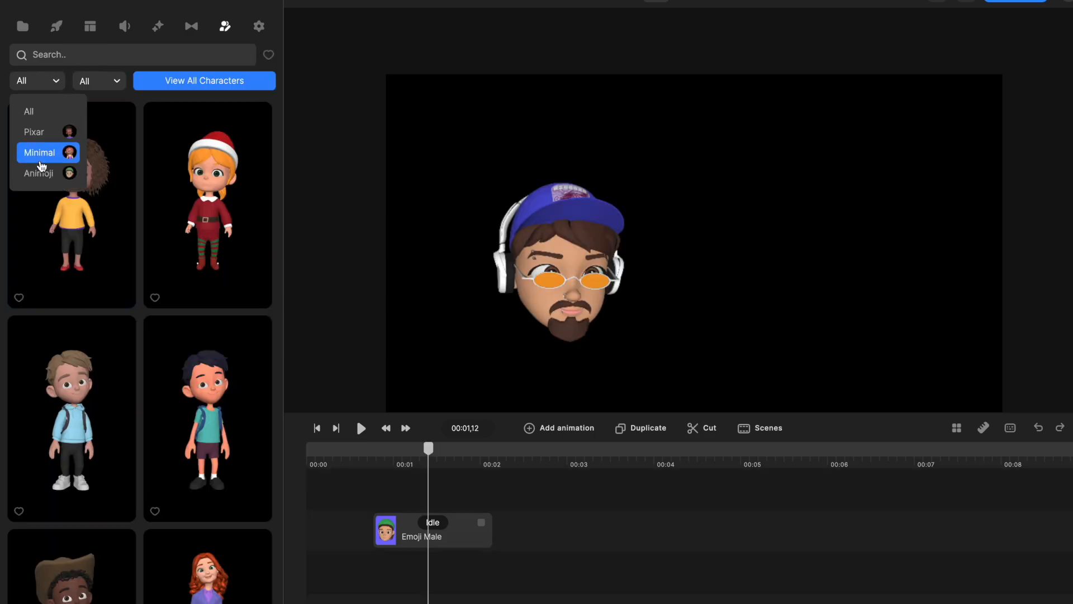
click(41, 175)
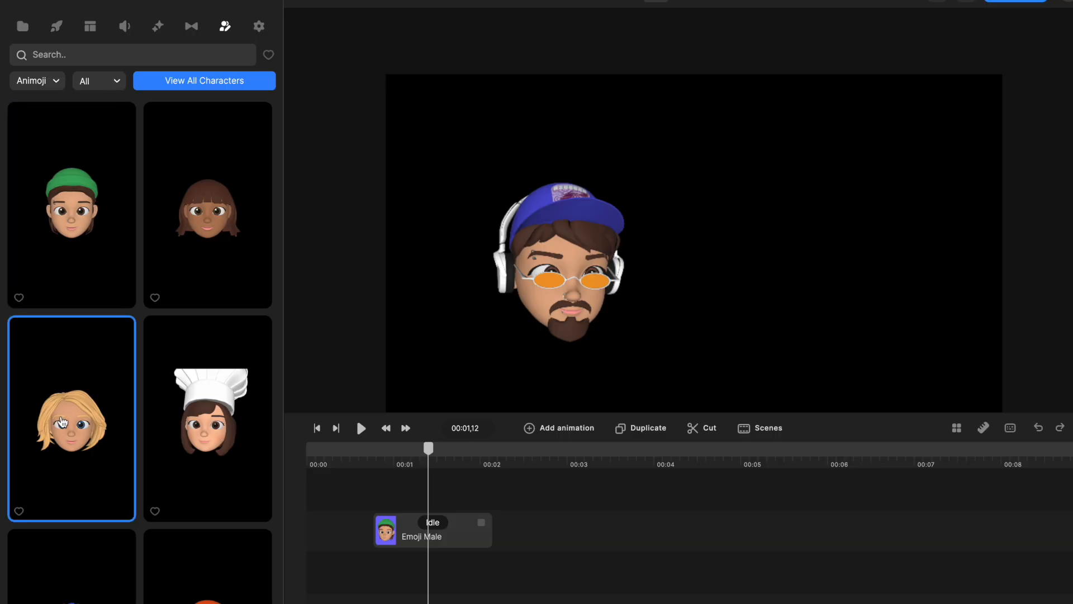
drag(217, 423, 330, 570)
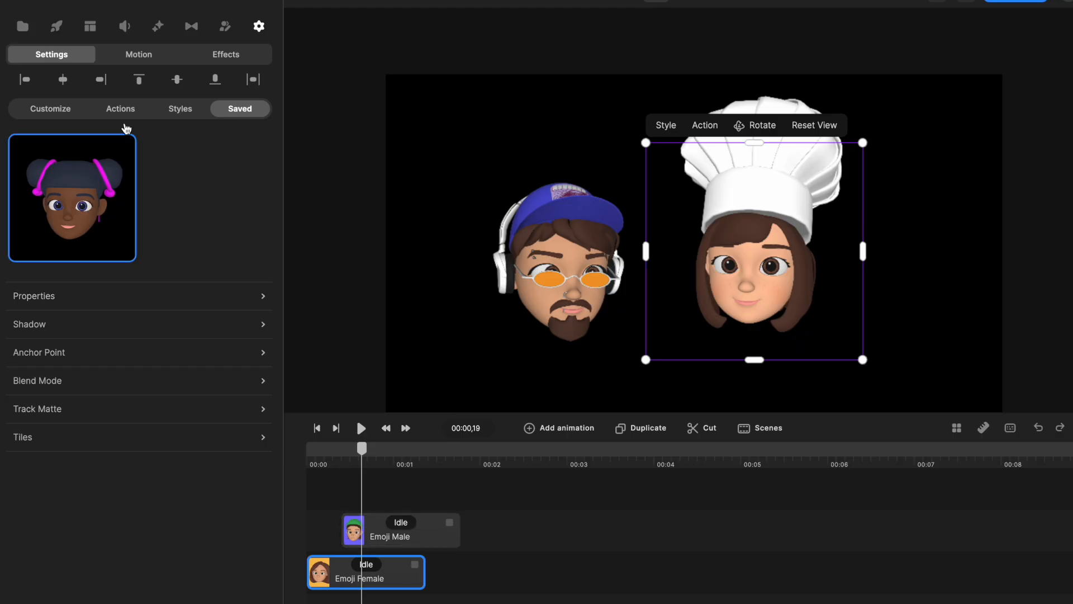
click(98, 198)
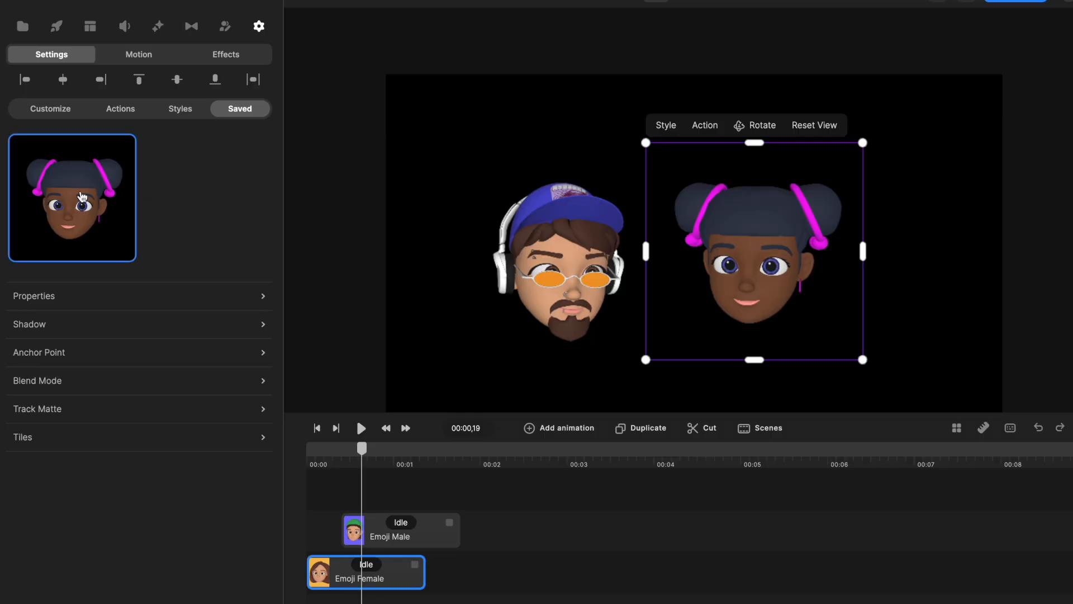
Save the male head with the cap and headphones as a preset.
click(548, 257)
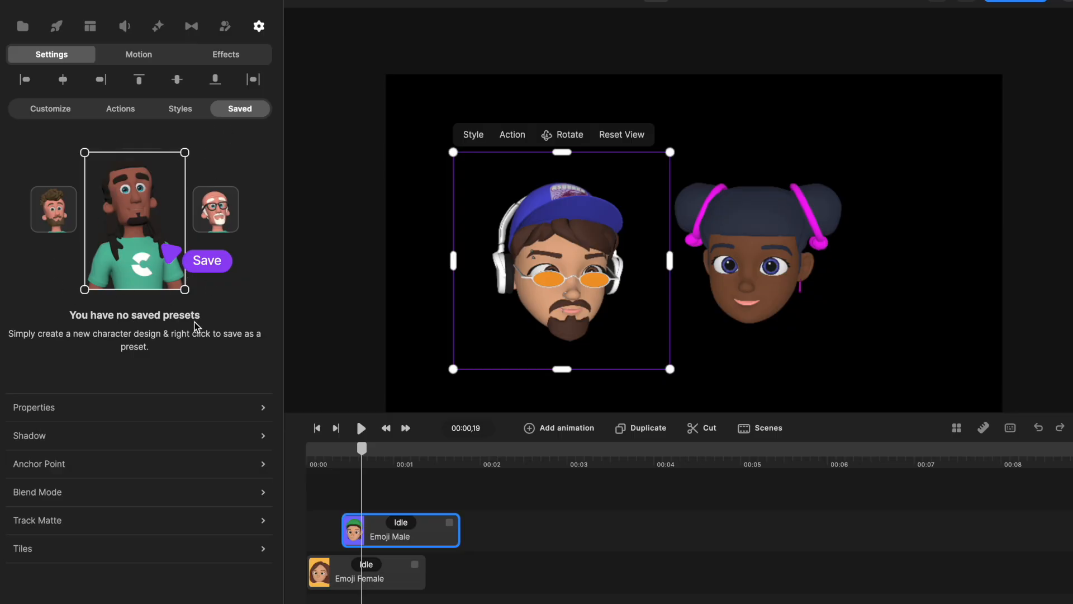
right_click(582, 238)
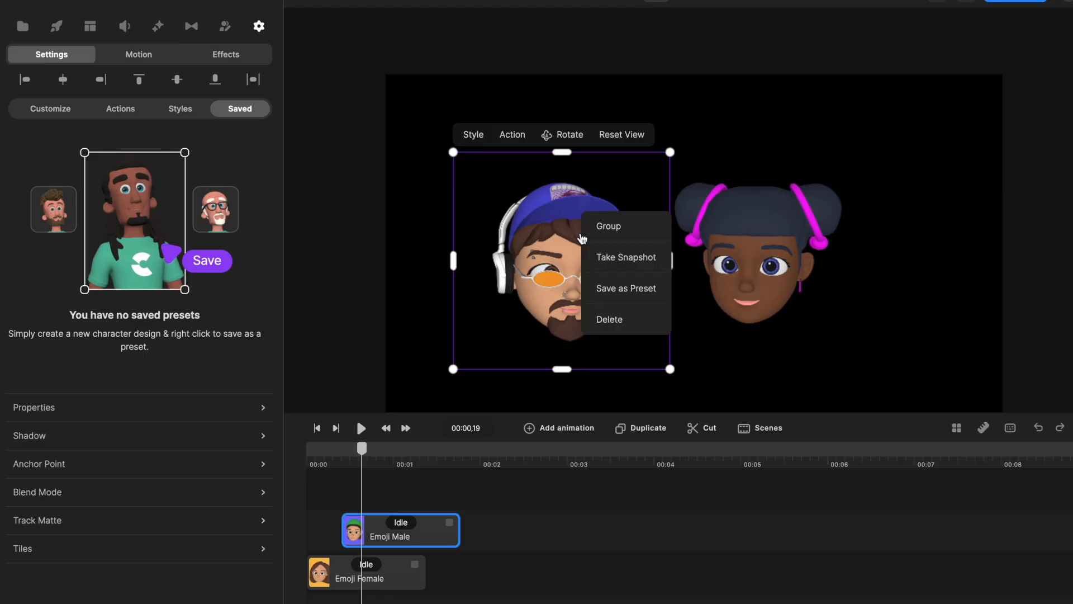
click(628, 289)
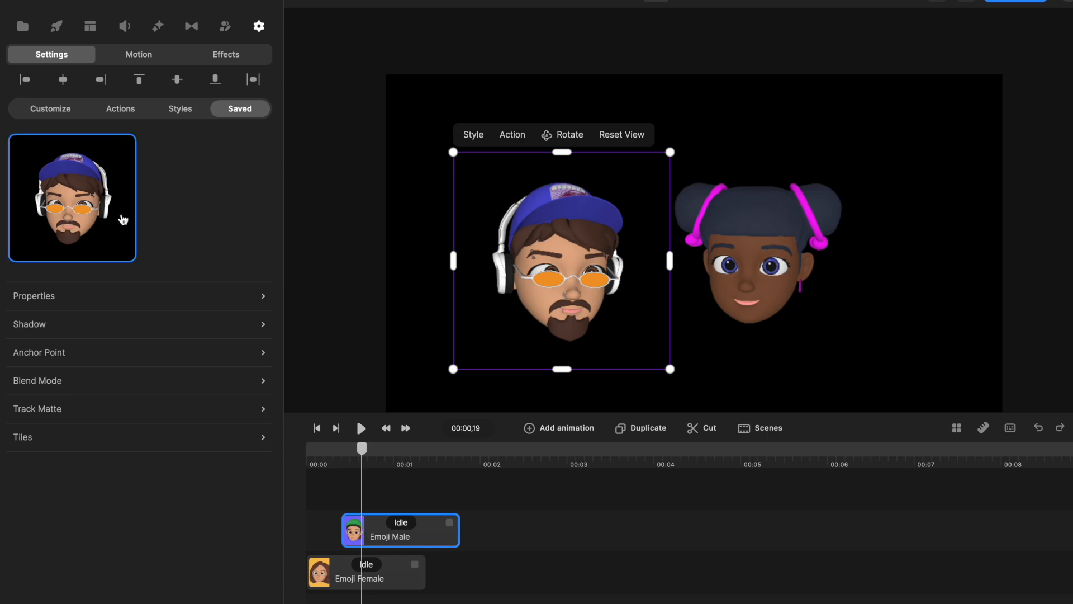
click(819, 307)
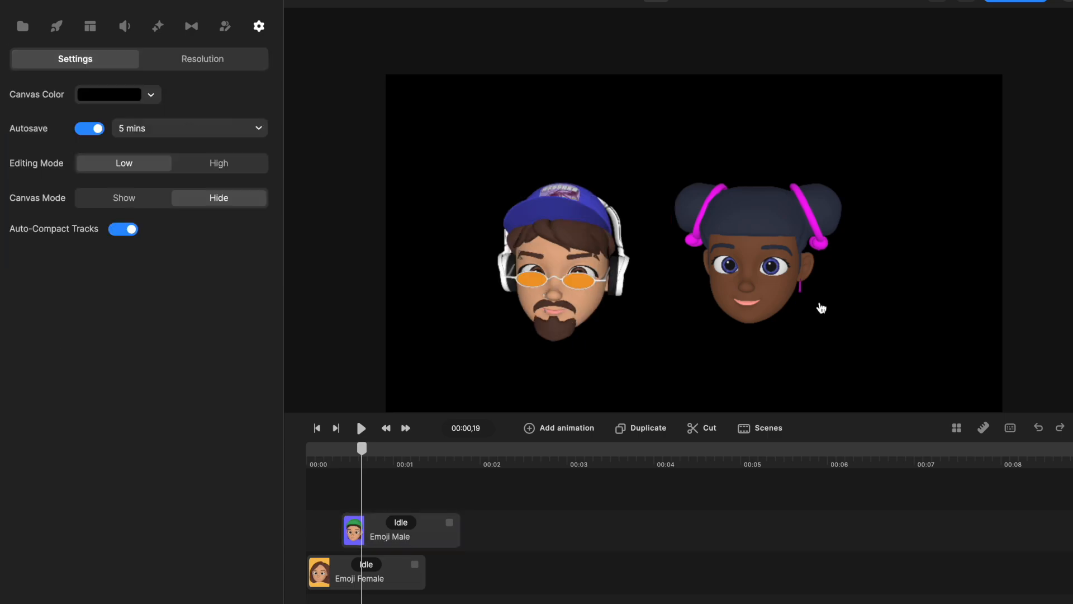
Add the curly-haired girl in the yellow sweater to the timeline at about 00:02, on the male emoji's track.
click(758, 287)
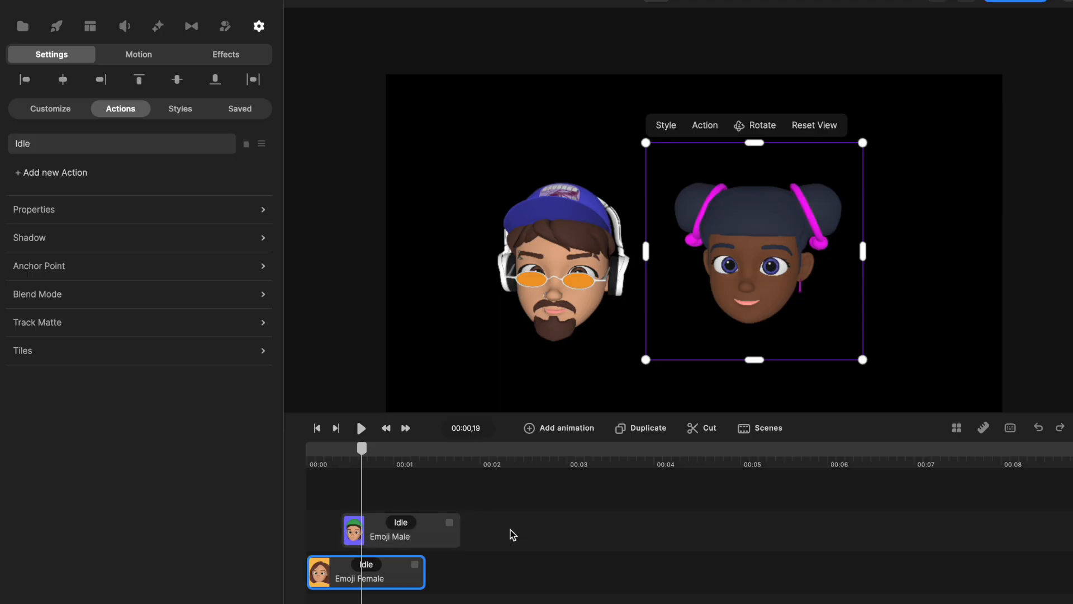
click(474, 466)
click(59, 29)
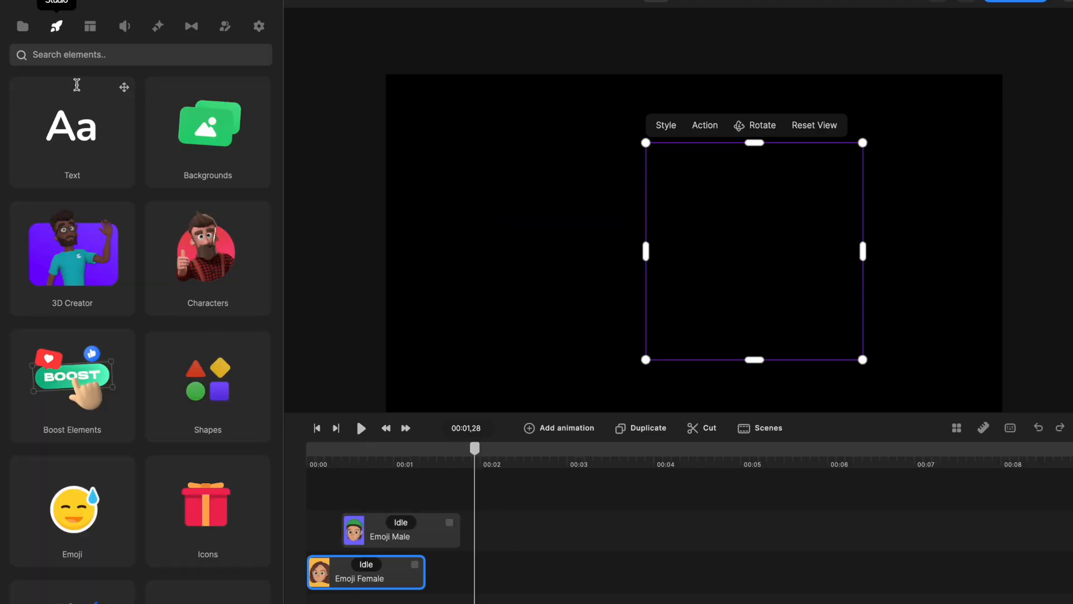
click(99, 249)
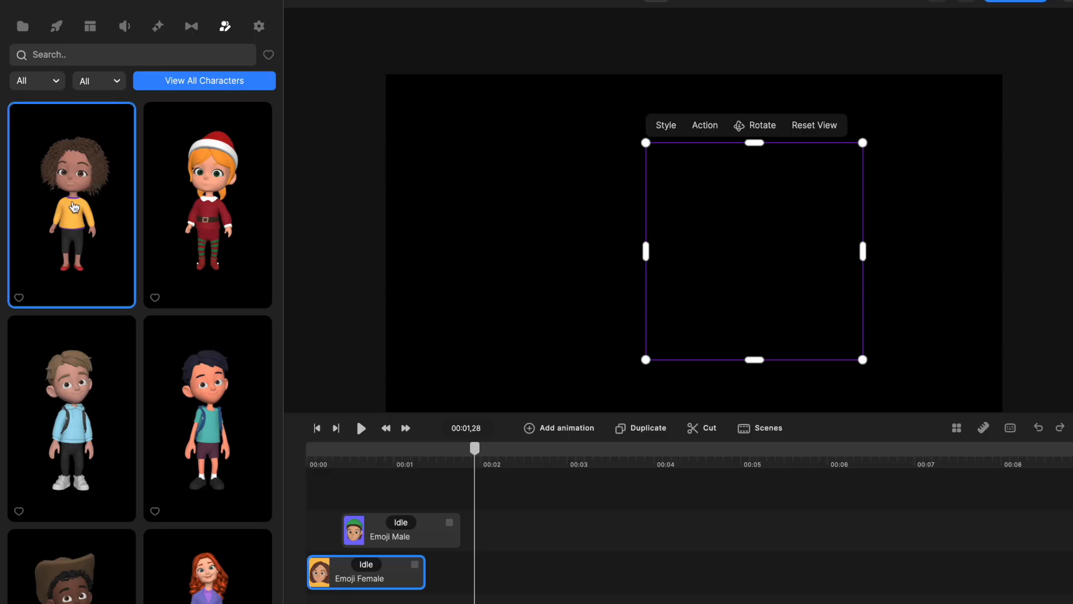
drag(67, 190, 520, 523)
Move the playhead to 00:02,18 within the new girl's clip and select that clip.
drag(520, 463, 442, 471)
drag(446, 474, 499, 480)
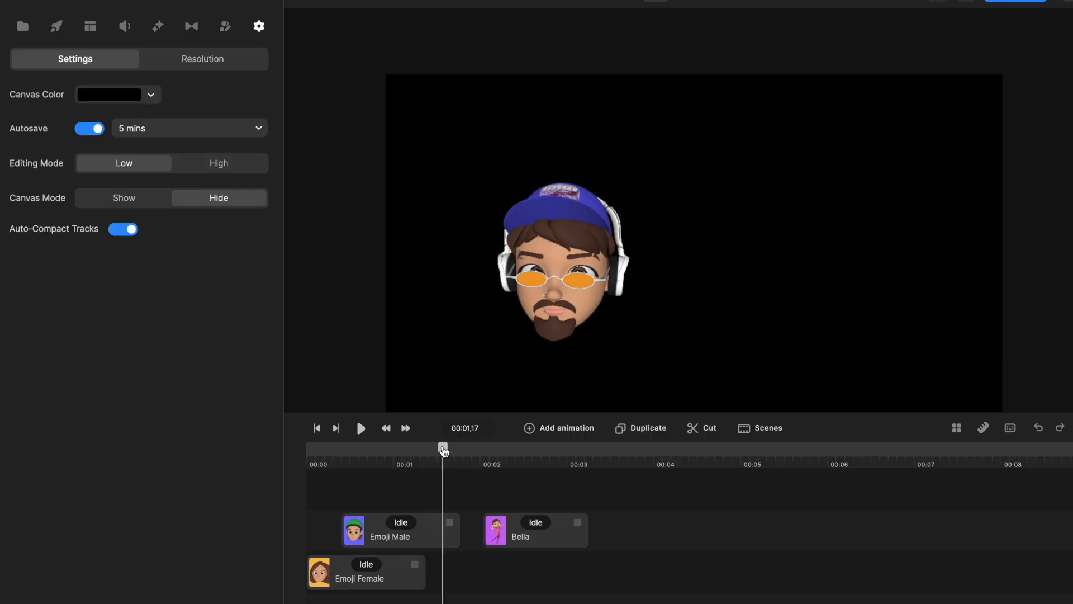
drag(444, 450, 532, 466)
click(535, 524)
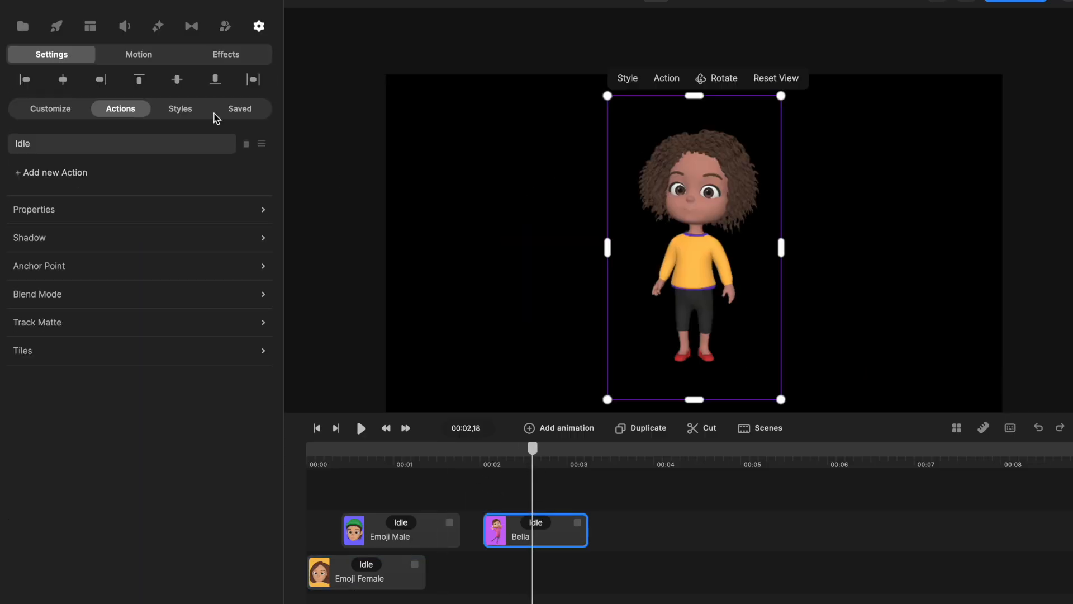
Add the boy in the blue hoodie on the track below the girl's clip and position the two children side by side.
click(56, 26)
click(65, 242)
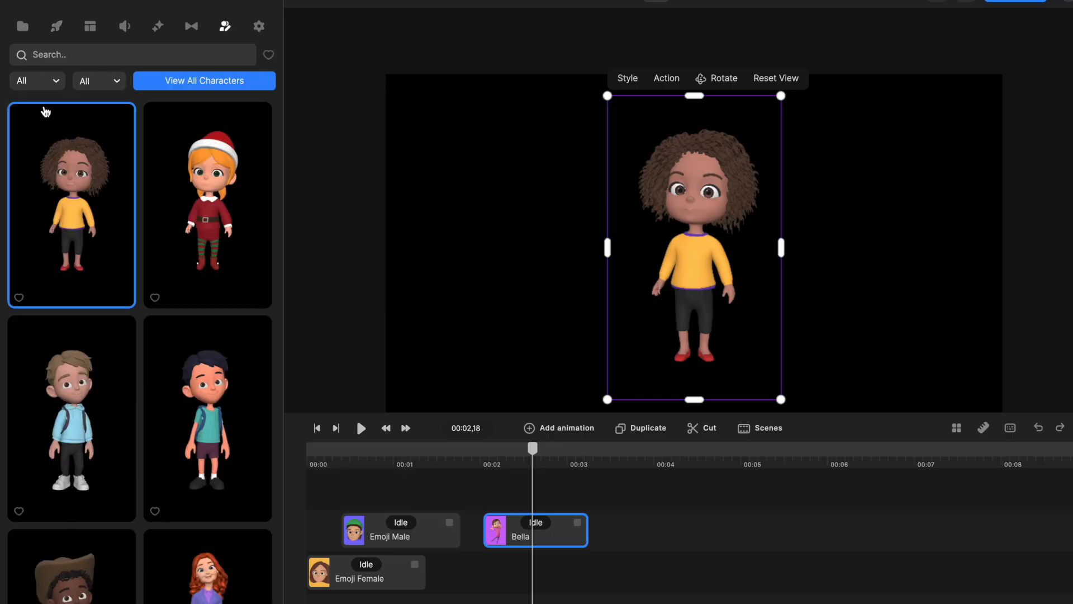
click(92, 88)
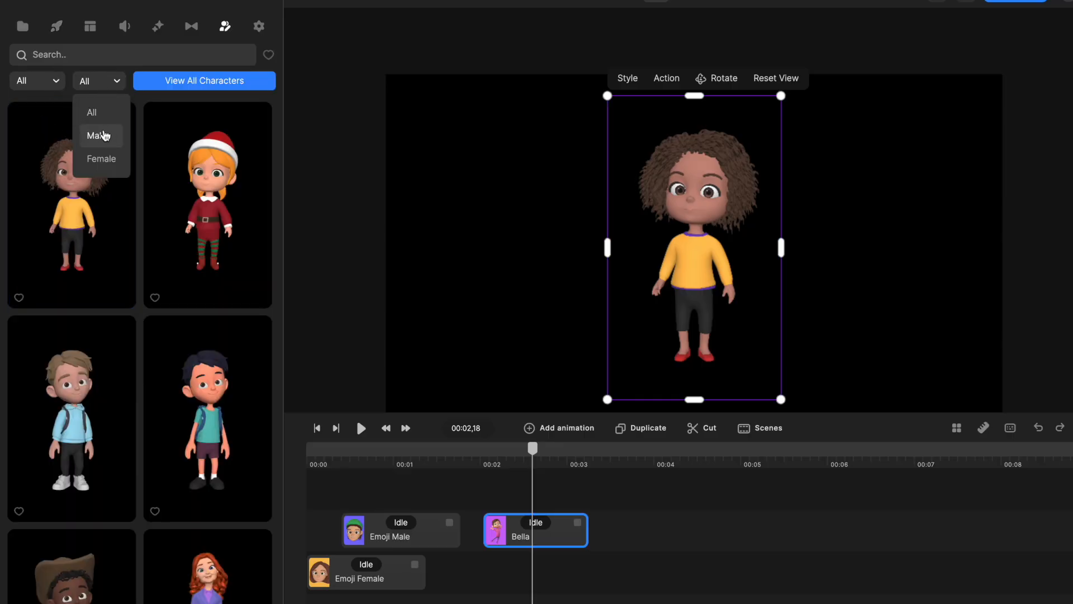
click(112, 81)
drag(82, 381, 521, 562)
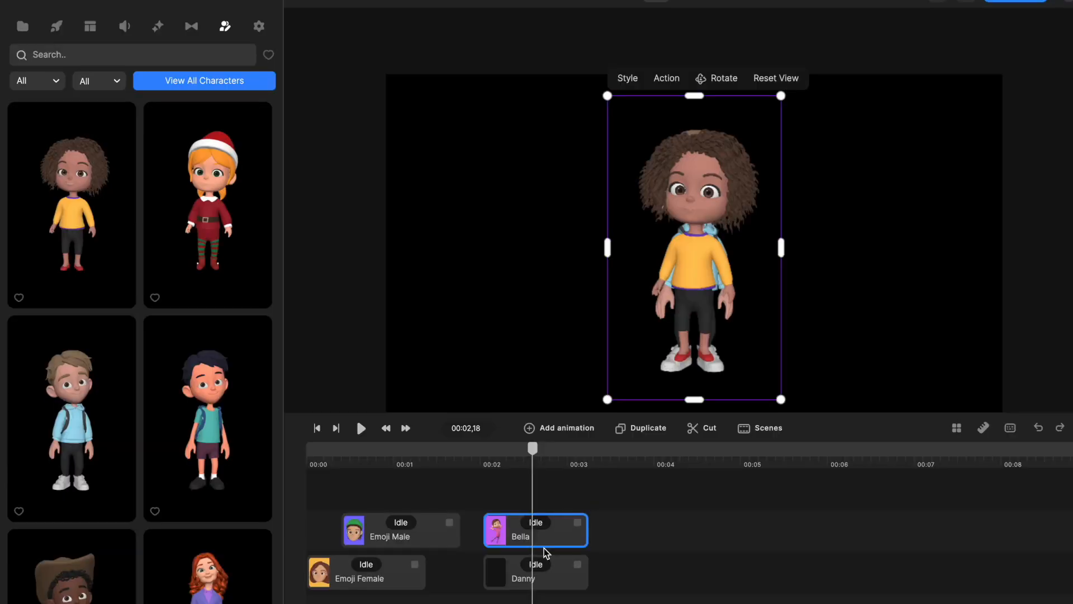
drag(685, 272, 492, 256)
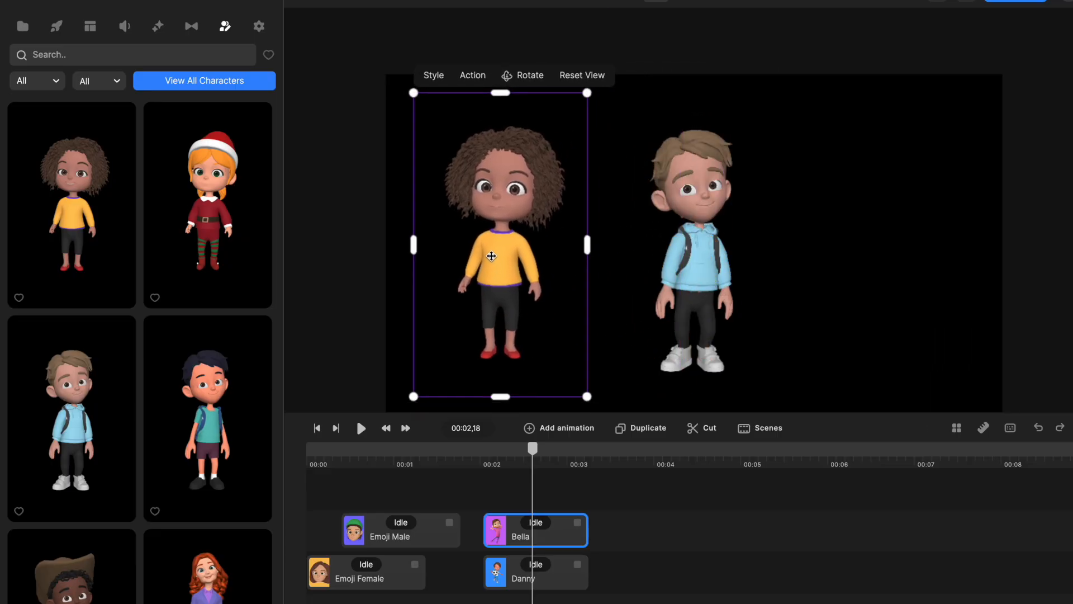
drag(703, 272, 623, 272)
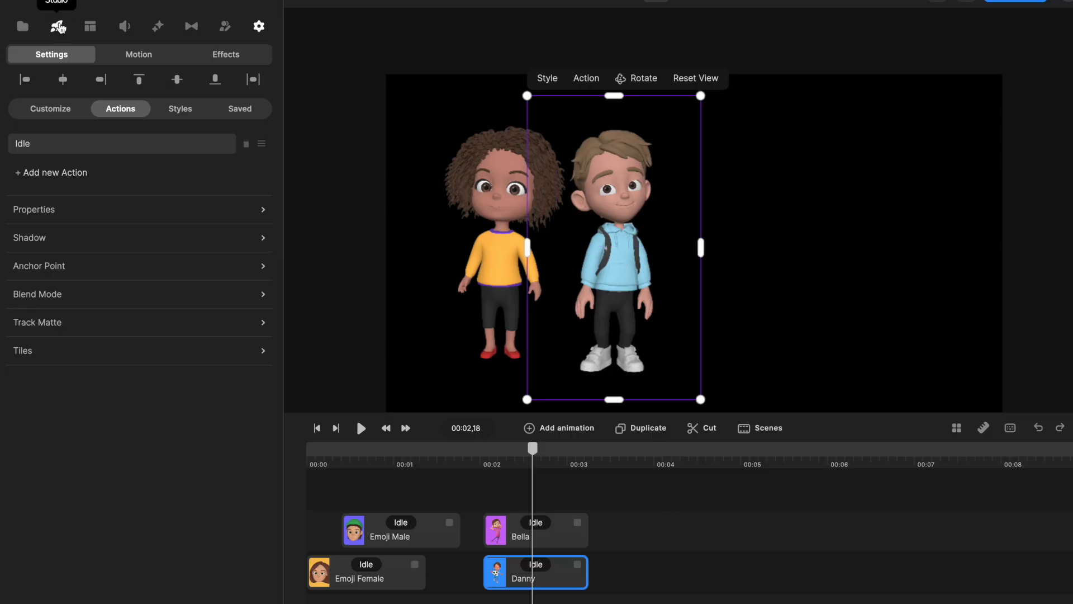
Add the short-haired woman in the red hoodie to the timeline above the girl's clip.
click(58, 26)
click(148, 262)
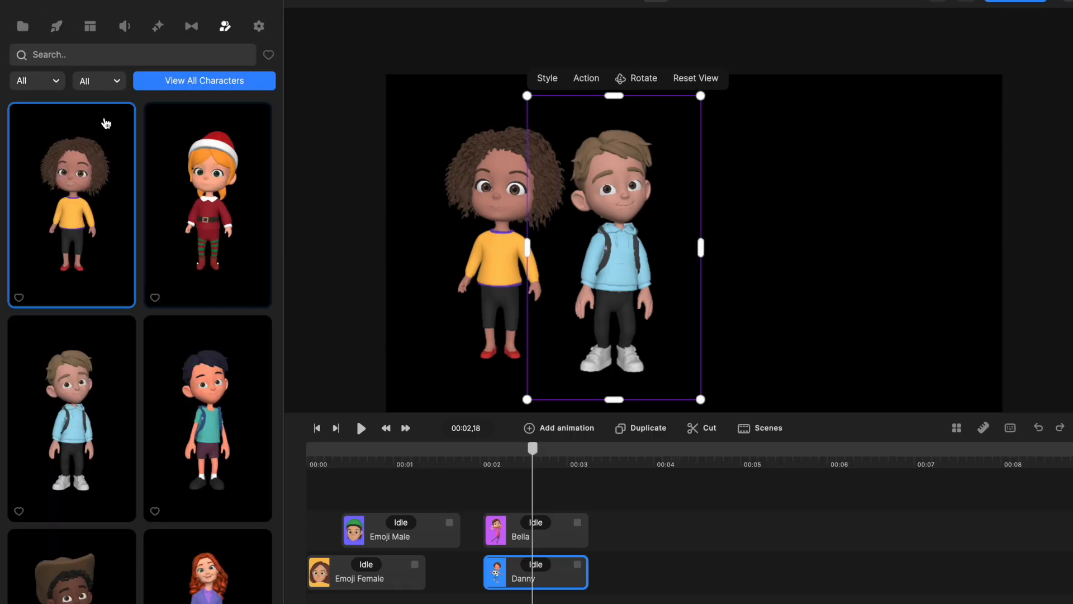
scroll(137, 290, down, 7)
scroll(238, 294, down, 4)
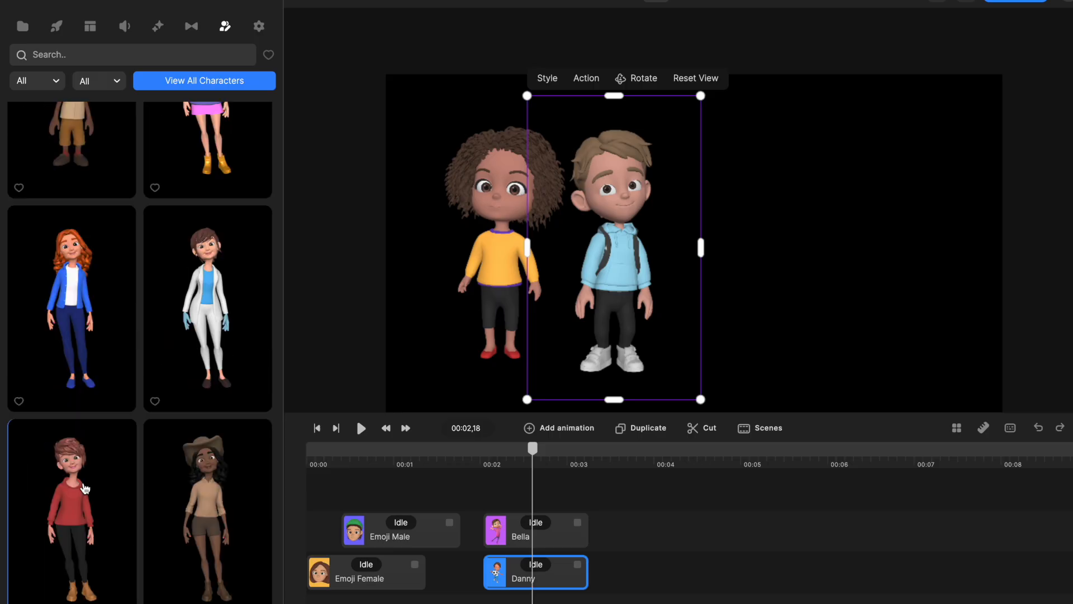
drag(85, 488, 535, 493)
Scale and arrange the boy and the woman in the red hoodie so the boy stands shorter beside her.
drag(744, 447, 544, 465)
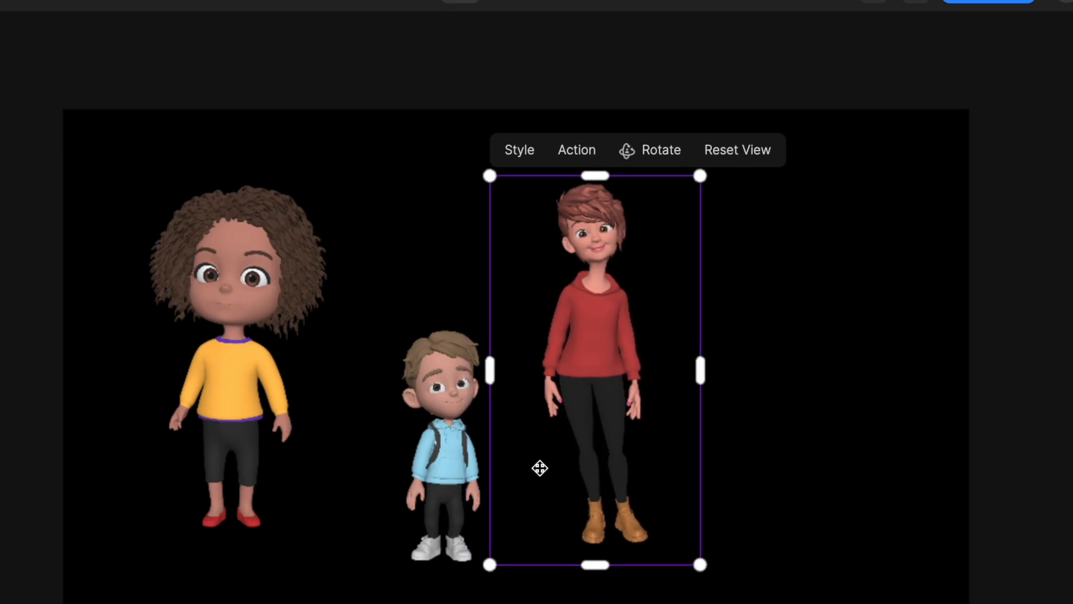
drag(432, 487, 401, 471)
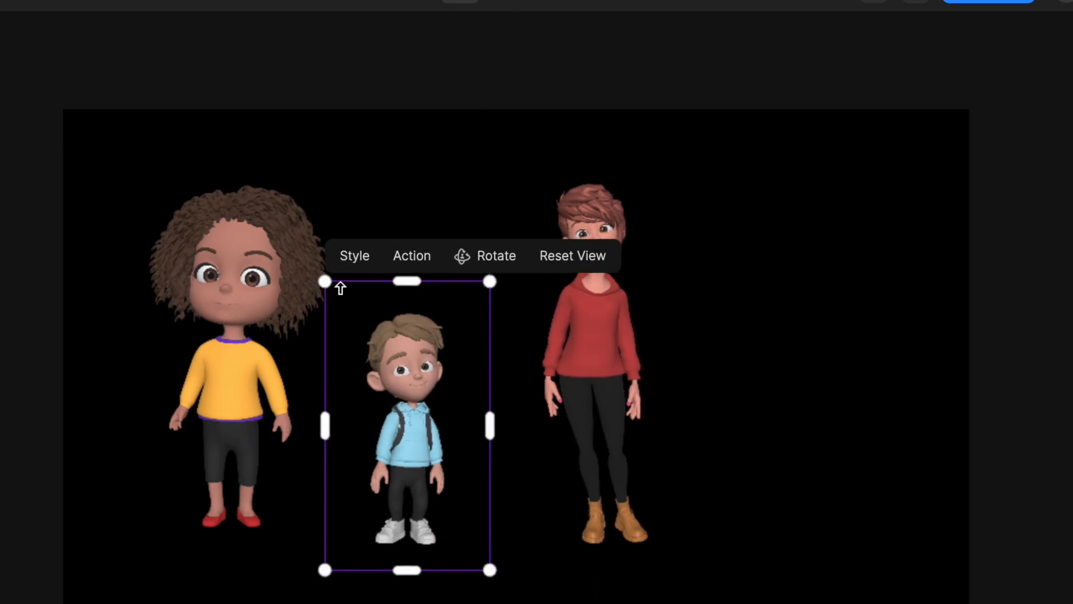
drag(325, 280, 353, 275)
drag(632, 333, 785, 322)
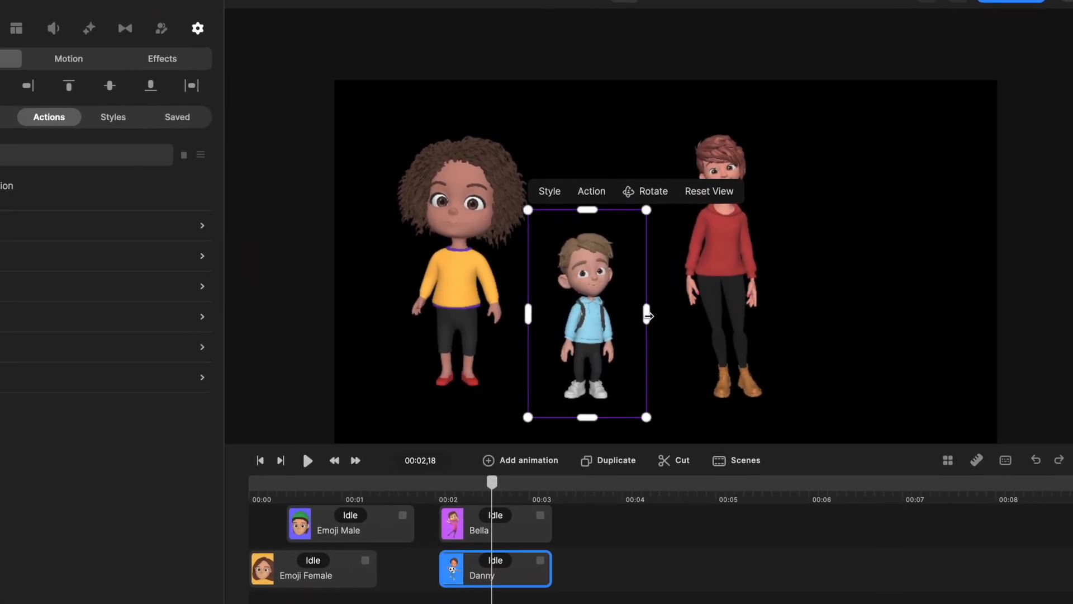
drag(818, 284, 677, 286)
mouse_move(630, 188)
mouse_down()
mouse_move(629, 100)
mouse_move(629, 225)
mouse_move(629, 185)
mouse_move(629, 197)
mouse_up()
Scale the curly-haired girl down to about the boy's size and move the boy close beside her.
click(515, 242)
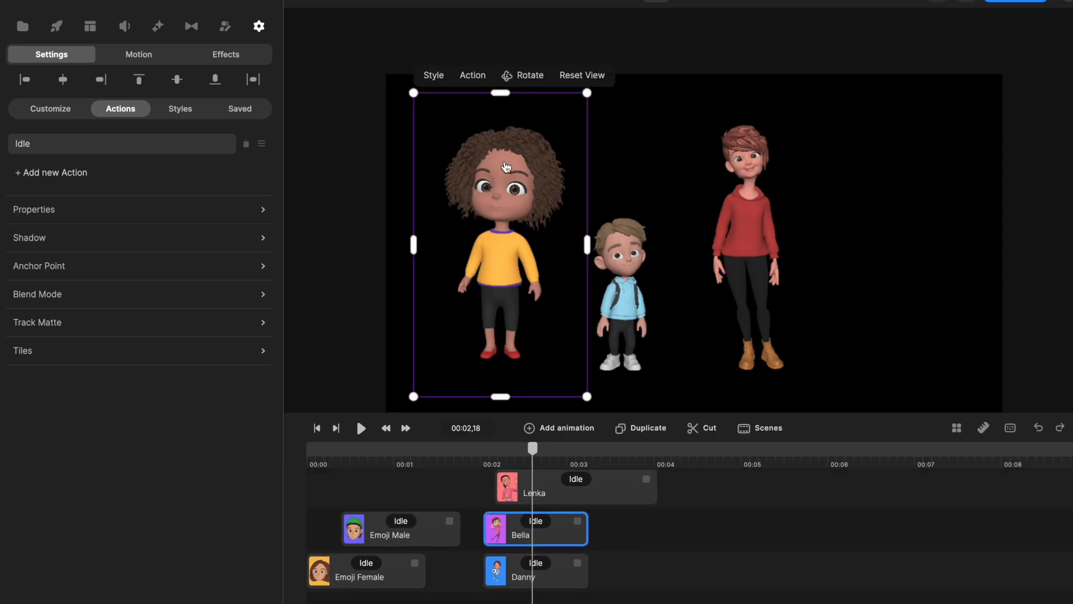
drag(588, 94, 547, 216)
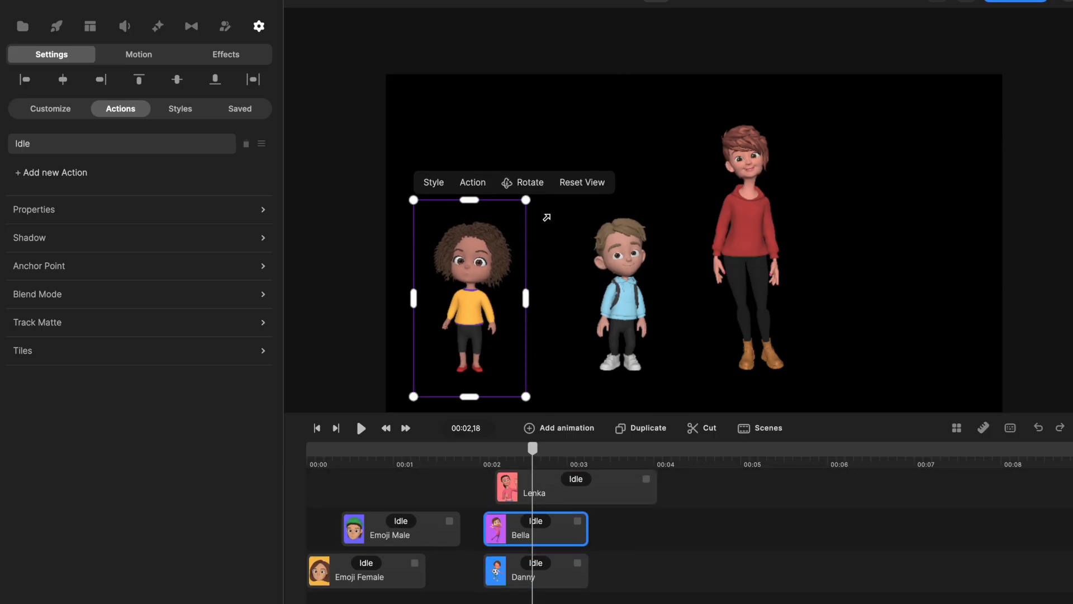
drag(414, 397, 422, 386)
mouse_move(496, 295)
mouse_down()
mouse_move(559, 287)
mouse_move(501, 292)
mouse_up()
drag(612, 289, 563, 288)
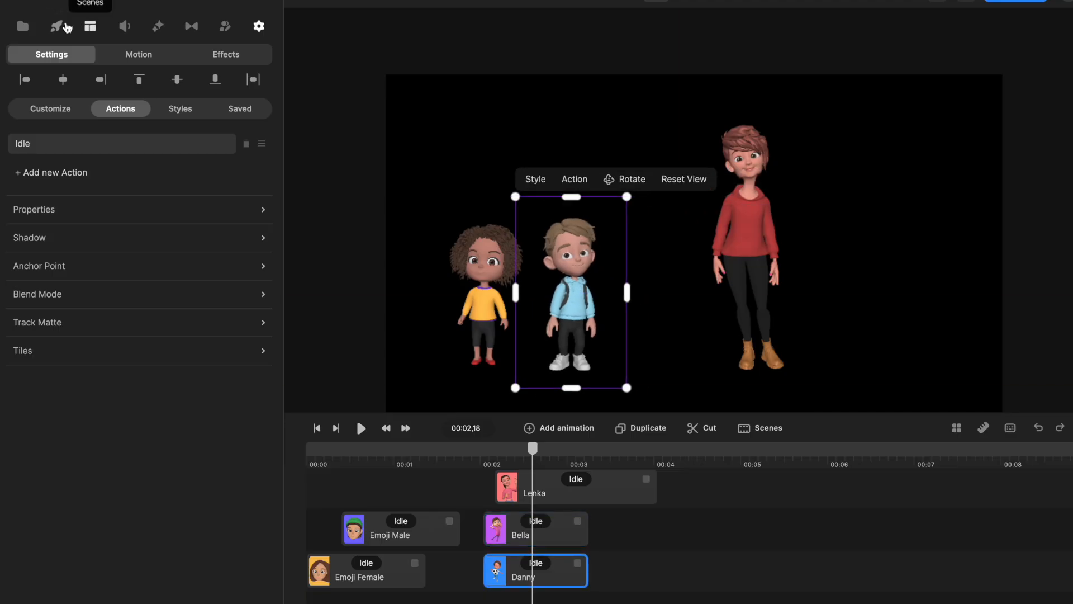
Add the muscular man in blue workwear at the playhead, enlarge him and place him to the right of the woman.
click(55, 26)
click(166, 240)
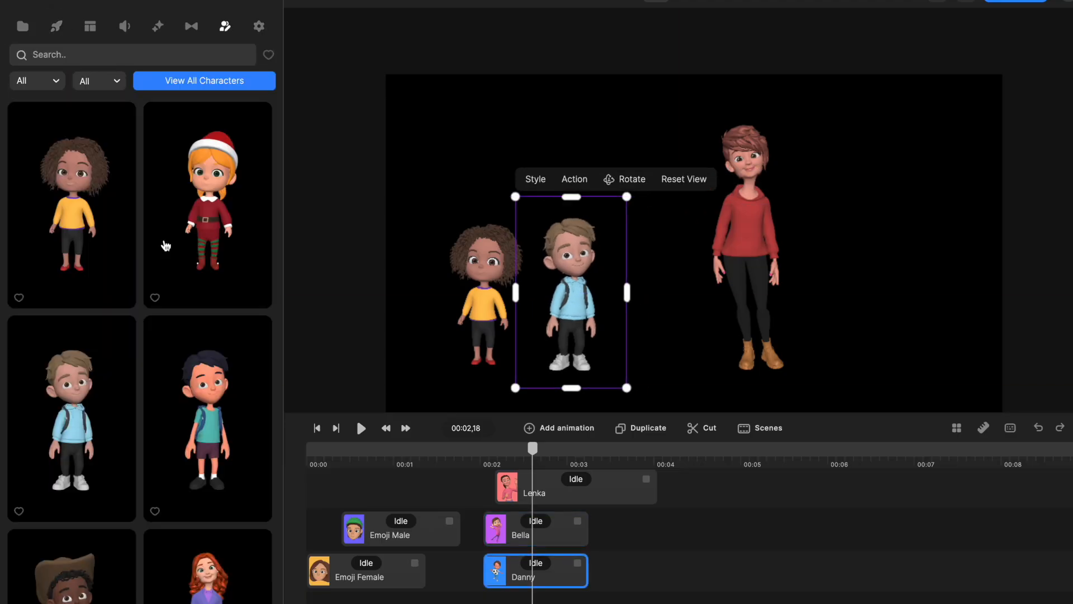
scroll(175, 314, down, 10)
scroll(208, 345, down, 5)
drag(210, 290, 922, 234)
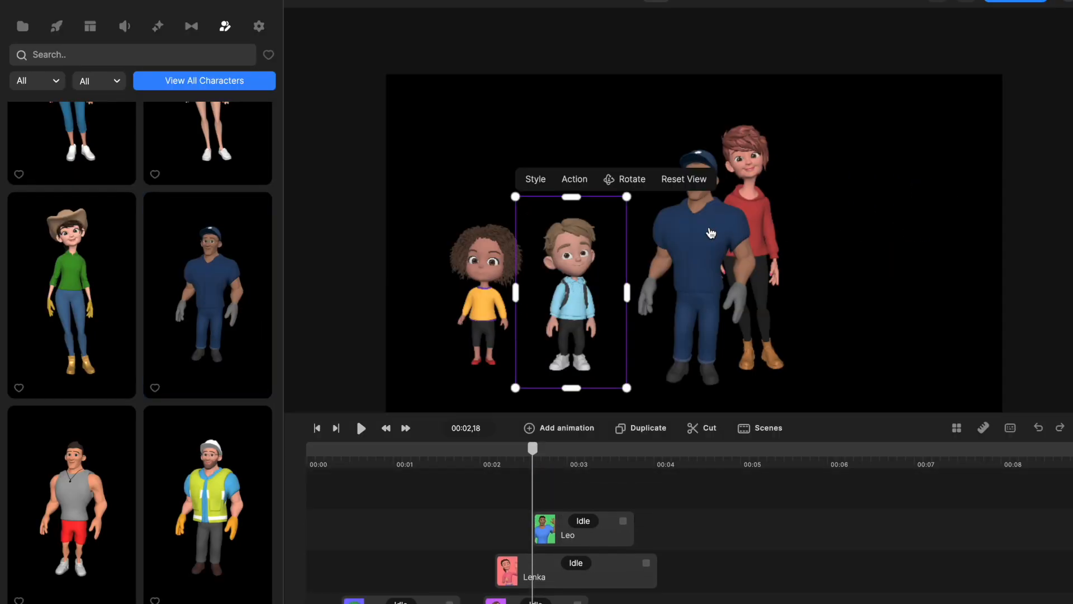
drag(710, 233, 919, 221)
drag(820, 124, 784, 87)
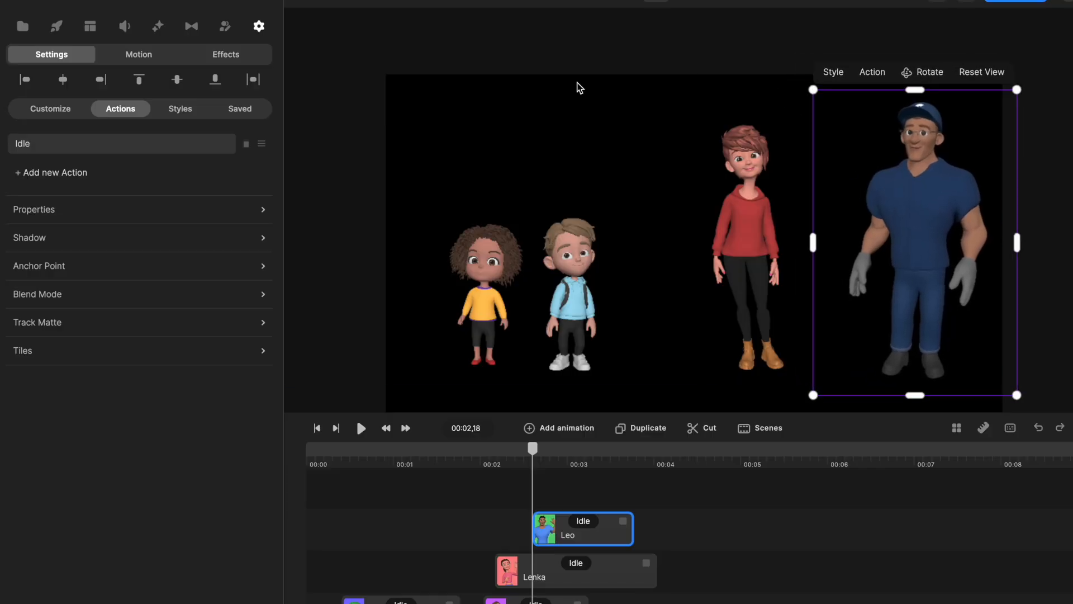
Add the bearded man in the light blue sweater and place him between the boy and the woman.
click(52, 30)
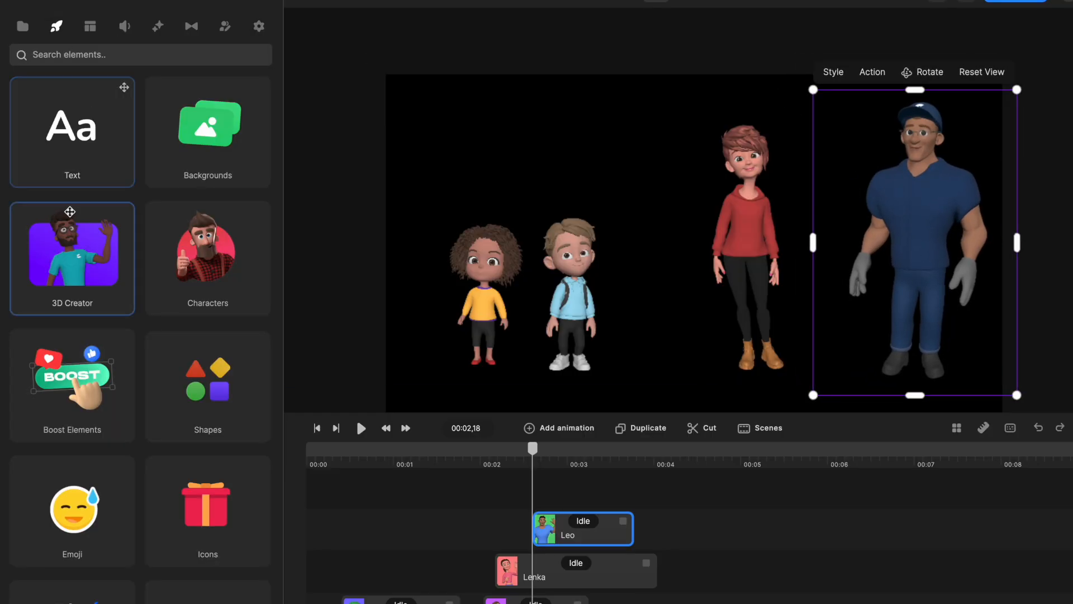
click(93, 260)
scroll(84, 308, down, 10)
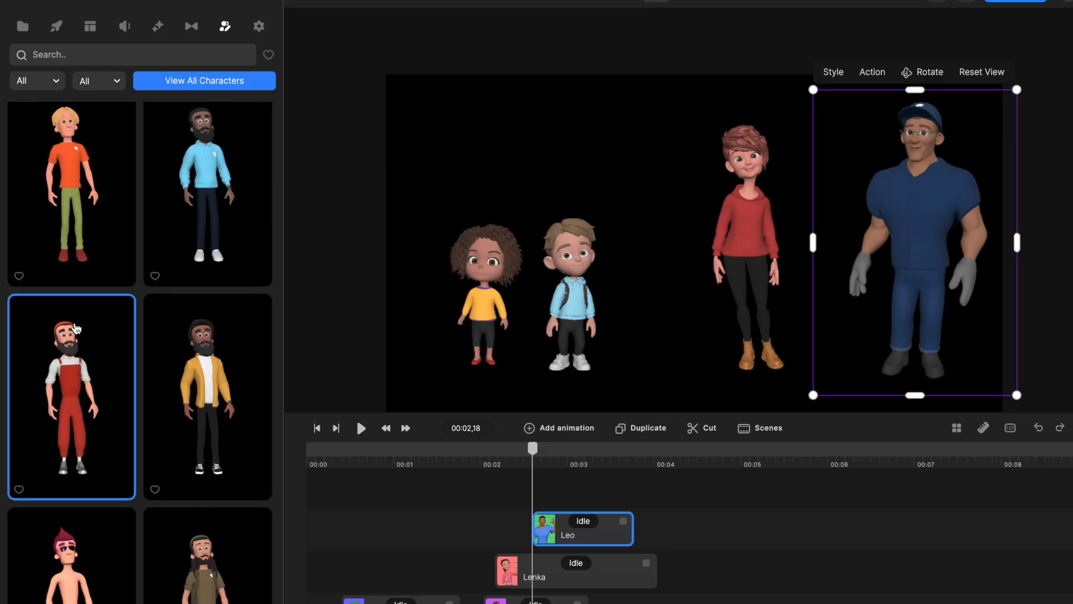
scroll(207, 199, up, 1)
drag(207, 198, 644, 272)
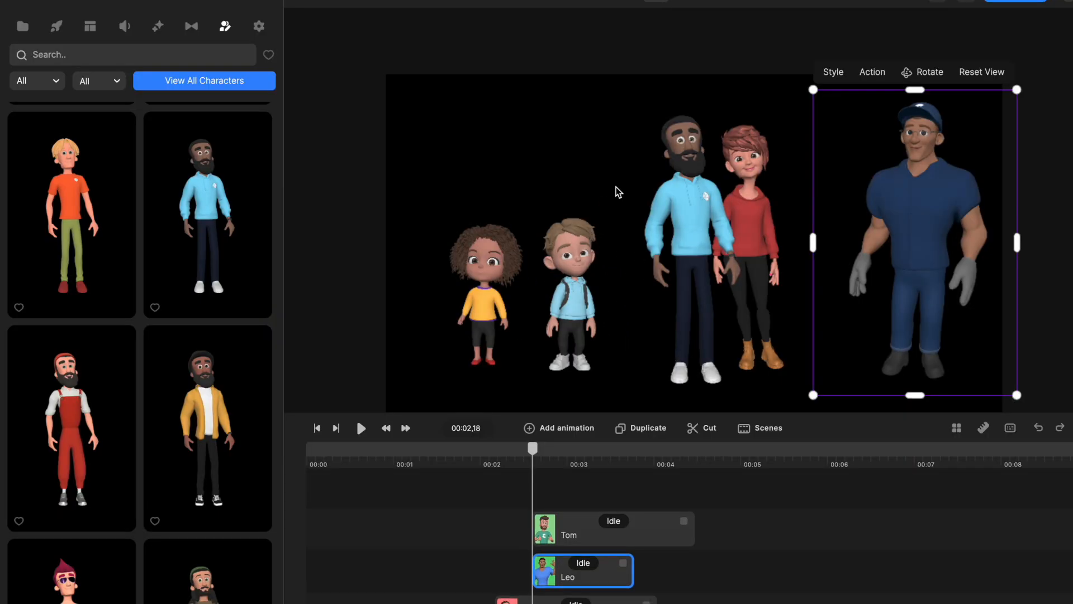
click(691, 229)
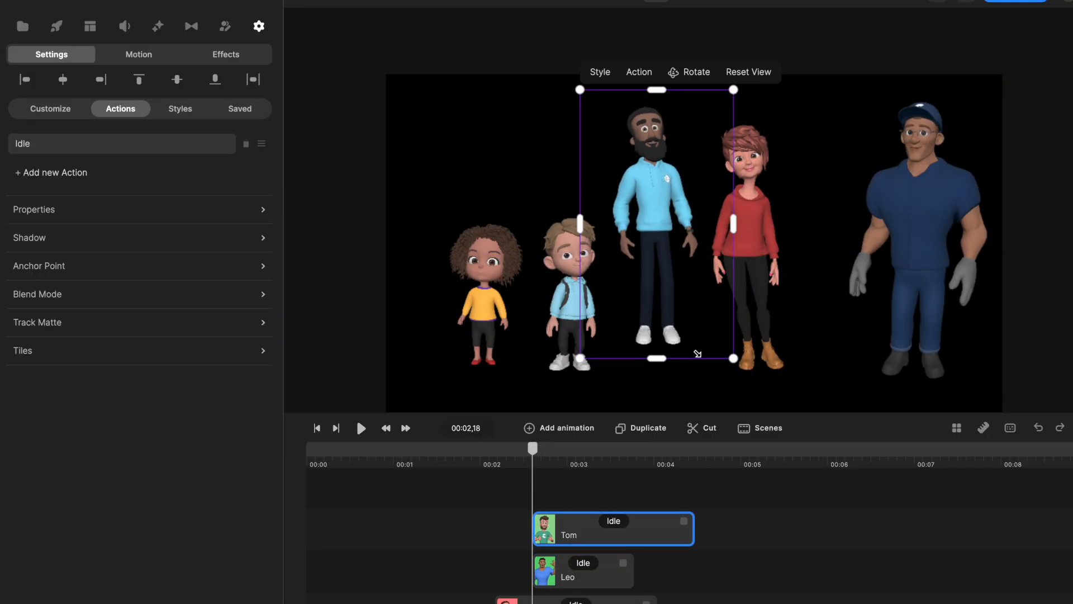
mouse_move(647, 299)
mouse_down()
mouse_move(659, 311)
mouse_move(648, 315)
mouse_up()
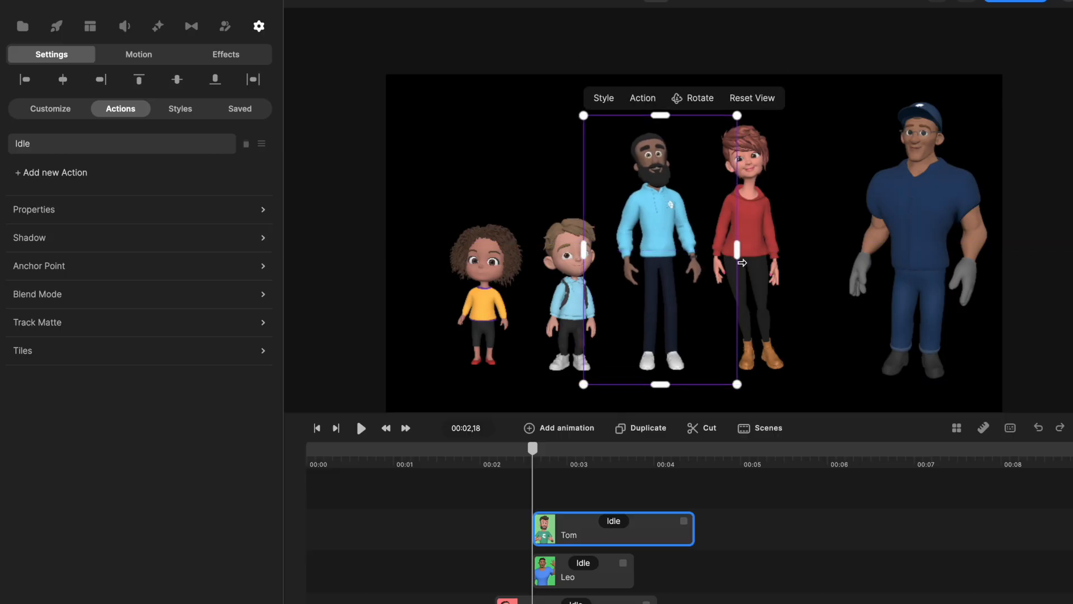
Adjust the spacing of the woman and the muscular man, then rotate the man to face slightly towards the canvas's right edge.
click(772, 248)
drag(925, 230, 881, 227)
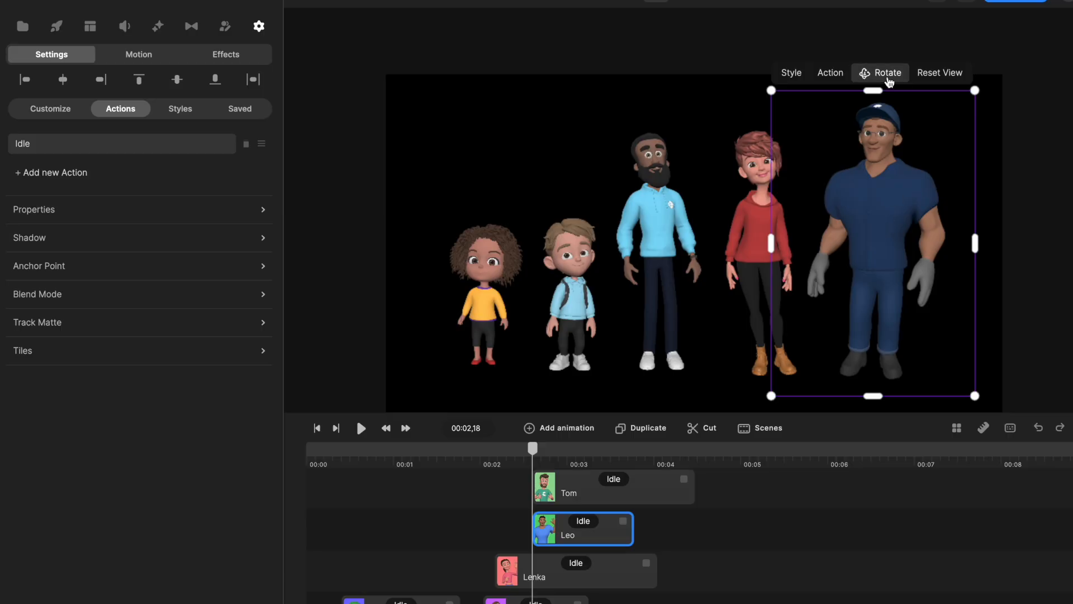
drag(869, 243, 947, 238)
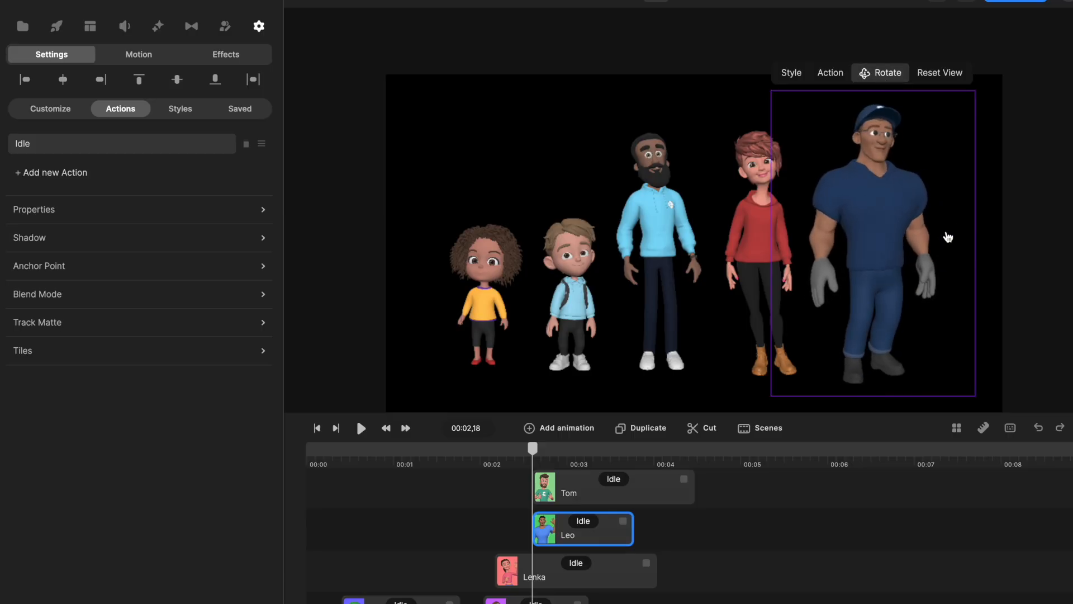
click(881, 81)
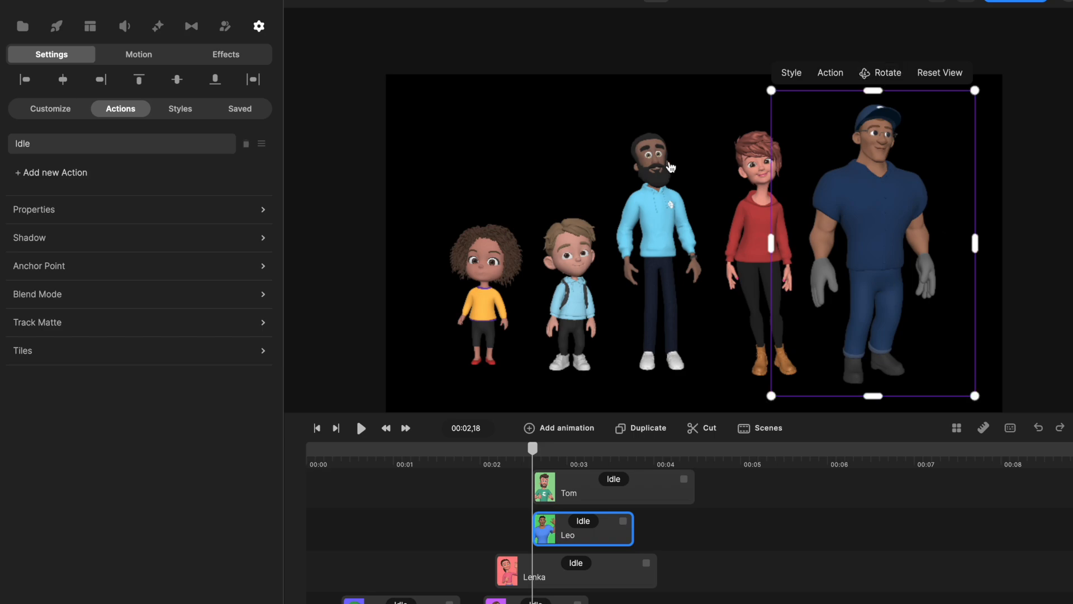
Browse the curly-haired girl's available actions and change her Idle action to Angry.
click(669, 169)
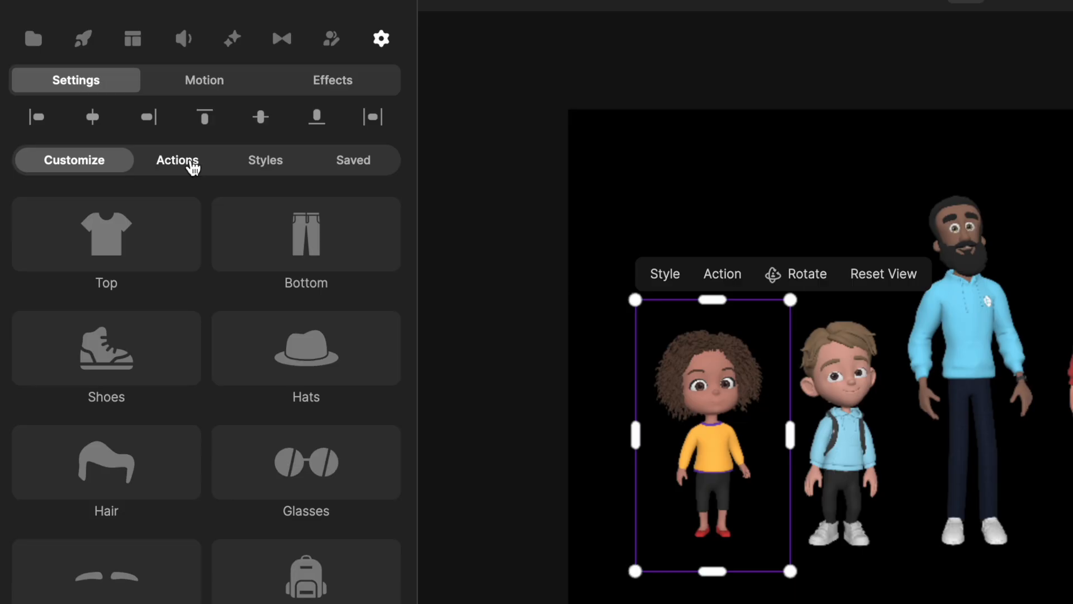
click(193, 166)
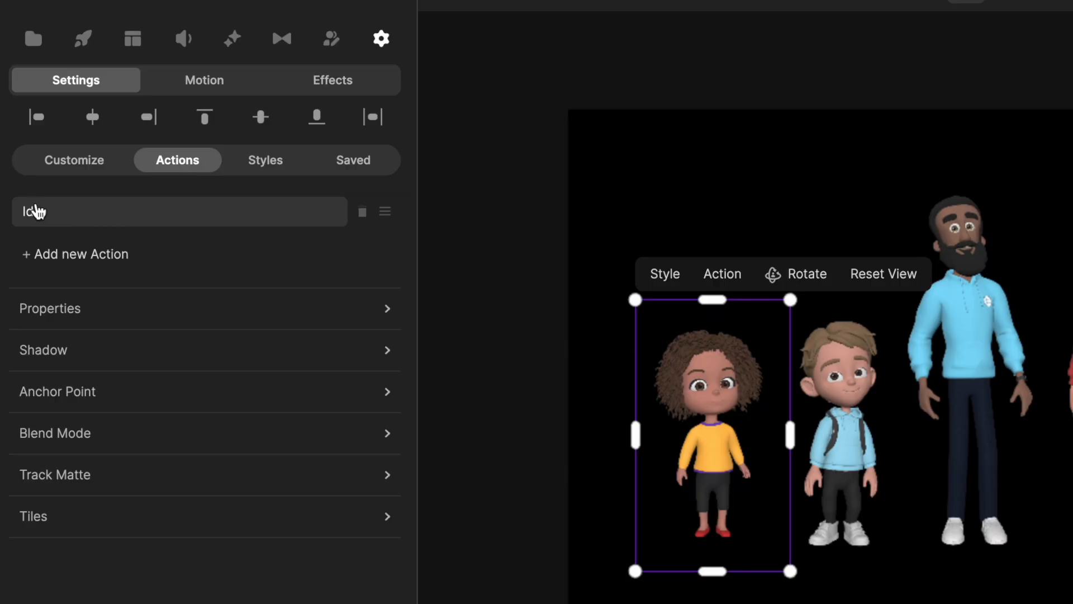
click(43, 217)
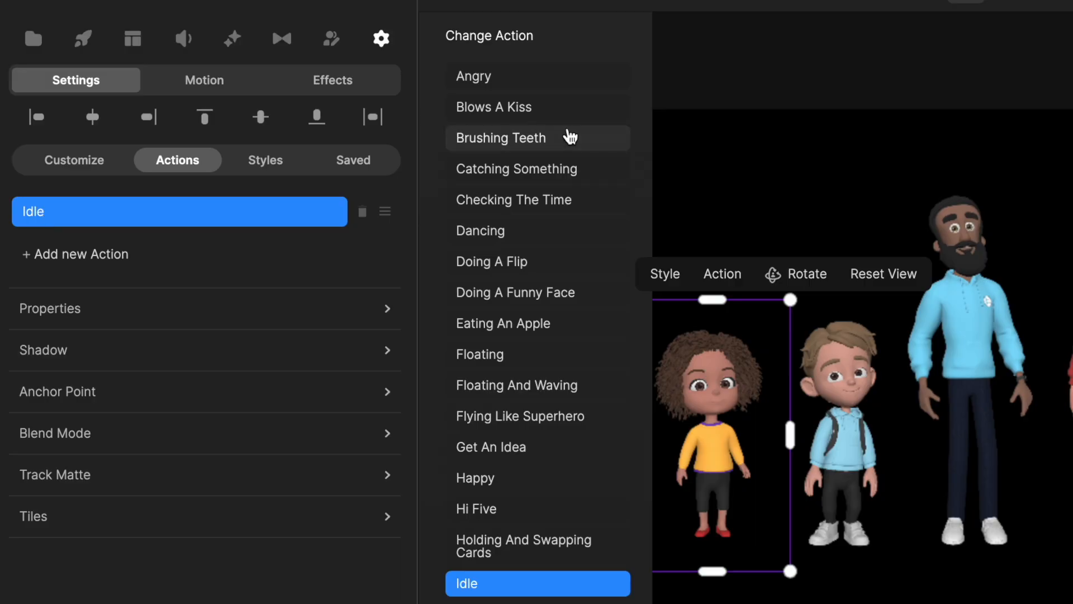
scroll(515, 238, down, 15)
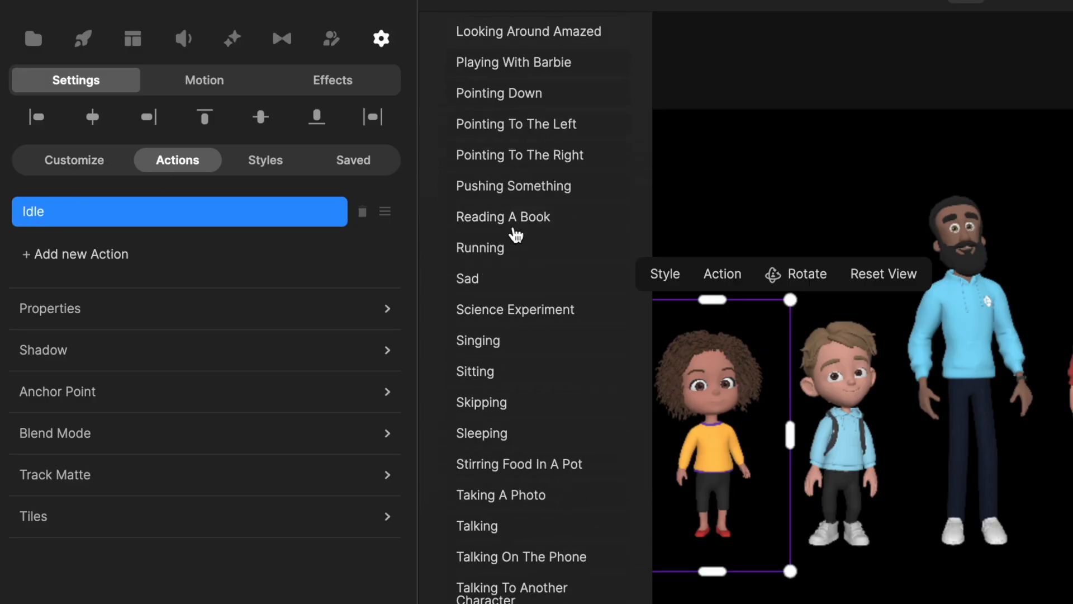
scroll(516, 233, up, 15)
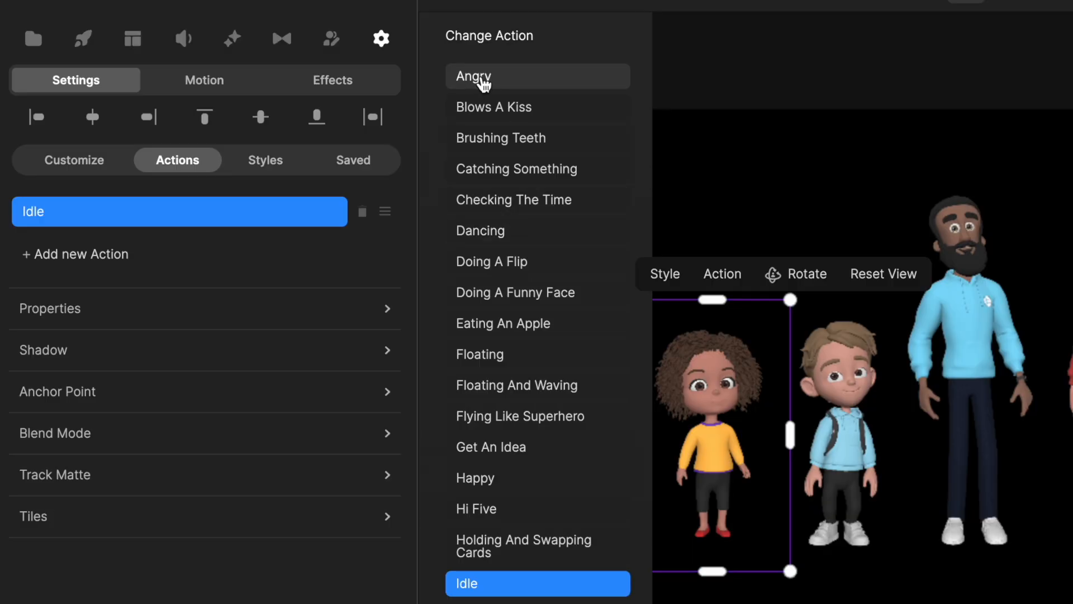
click(482, 78)
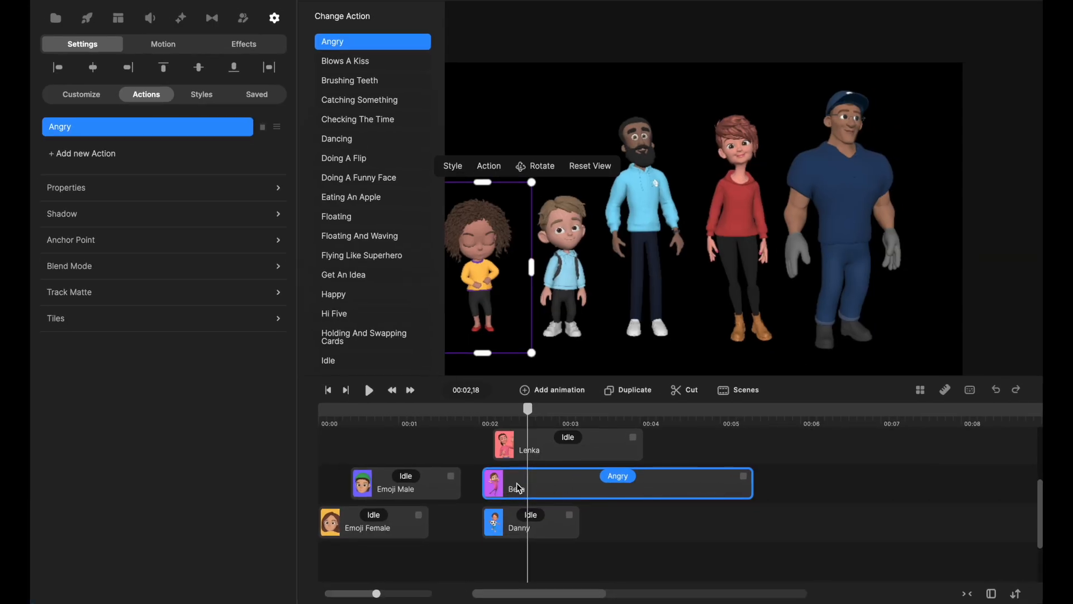
Play back the girl's Angry animation from 00:02,01.
click(484, 423)
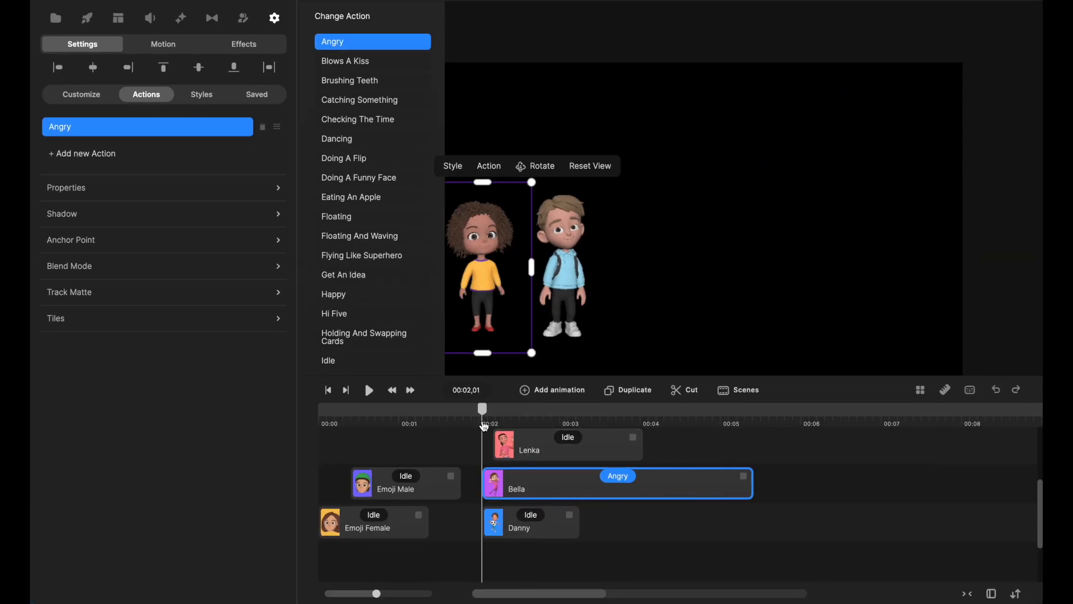
click(637, 312)
click(370, 392)
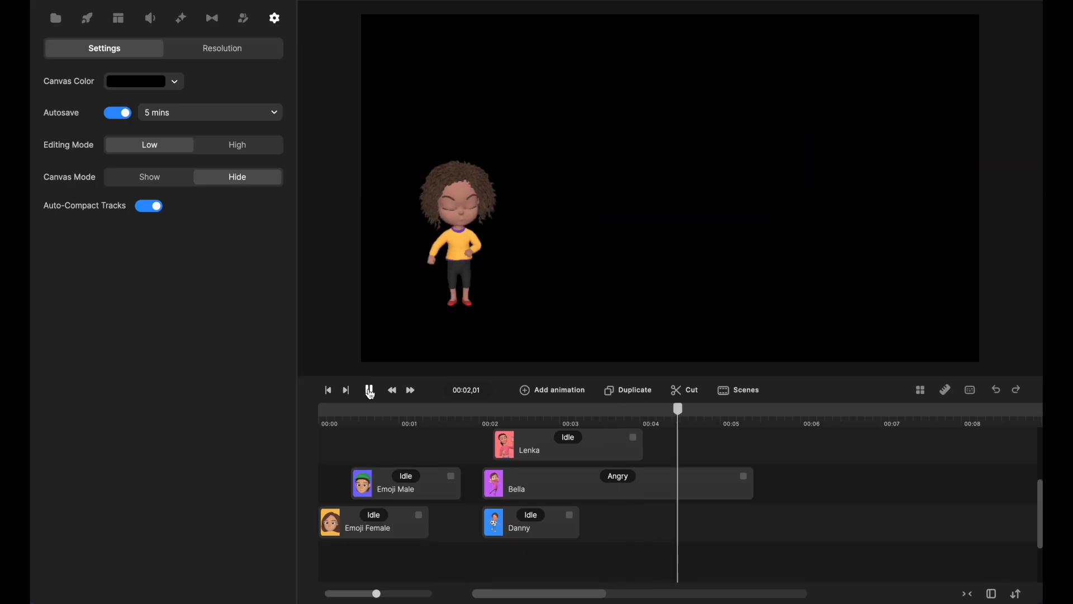
Set the playhead to 00:04,14 and trim the curly-haired girl's Angry action to end just past it.
scroll(723, 464, up, 3)
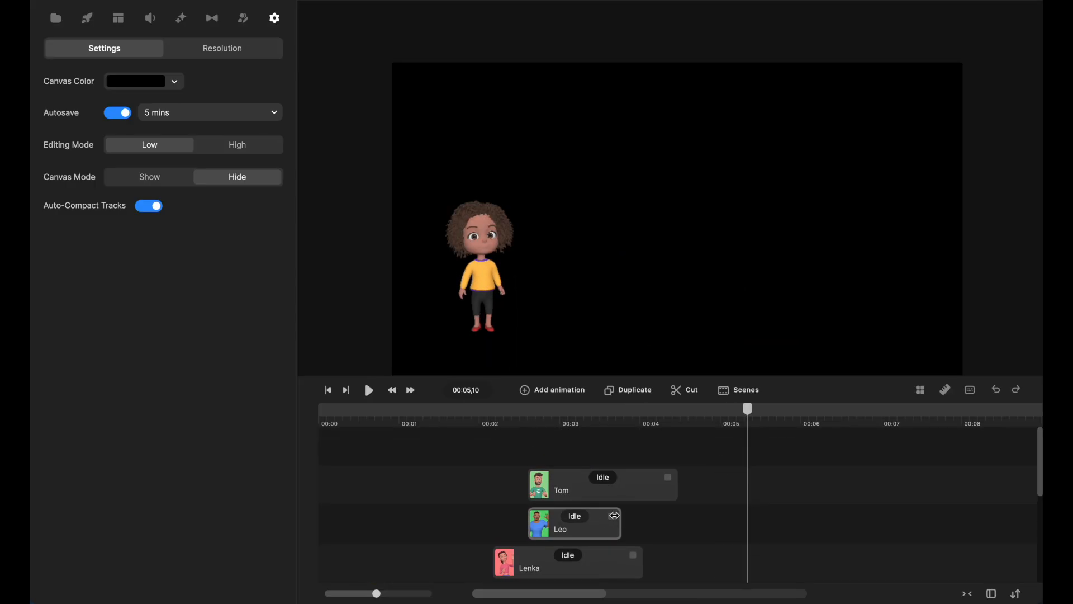
scroll(717, 479, down, 4)
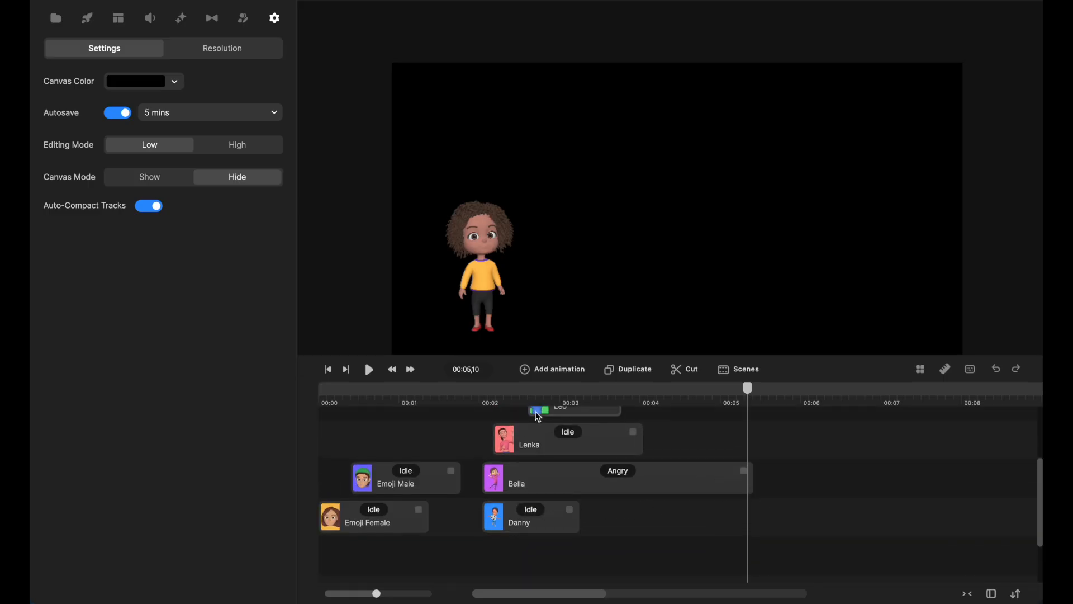
drag(557, 397, 680, 431)
click(637, 472)
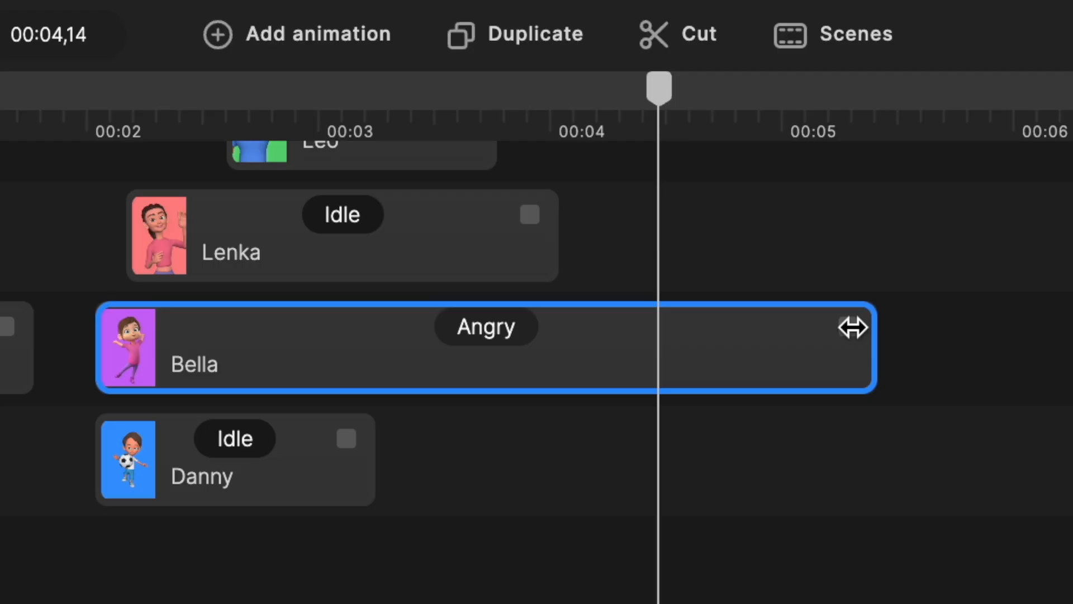
drag(837, 327, 478, 338)
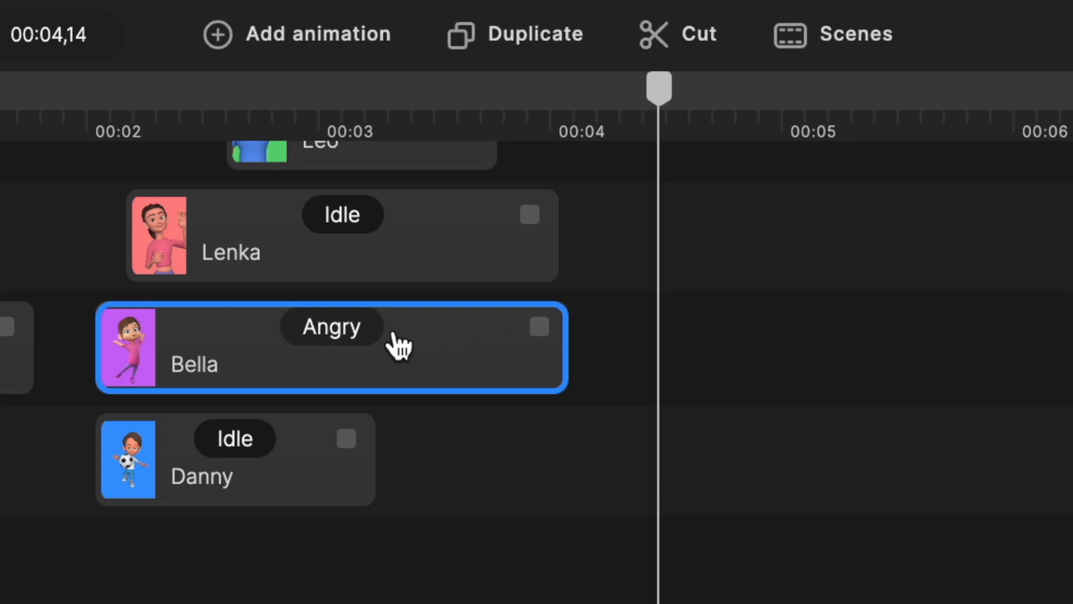
drag(566, 330, 1072, 346)
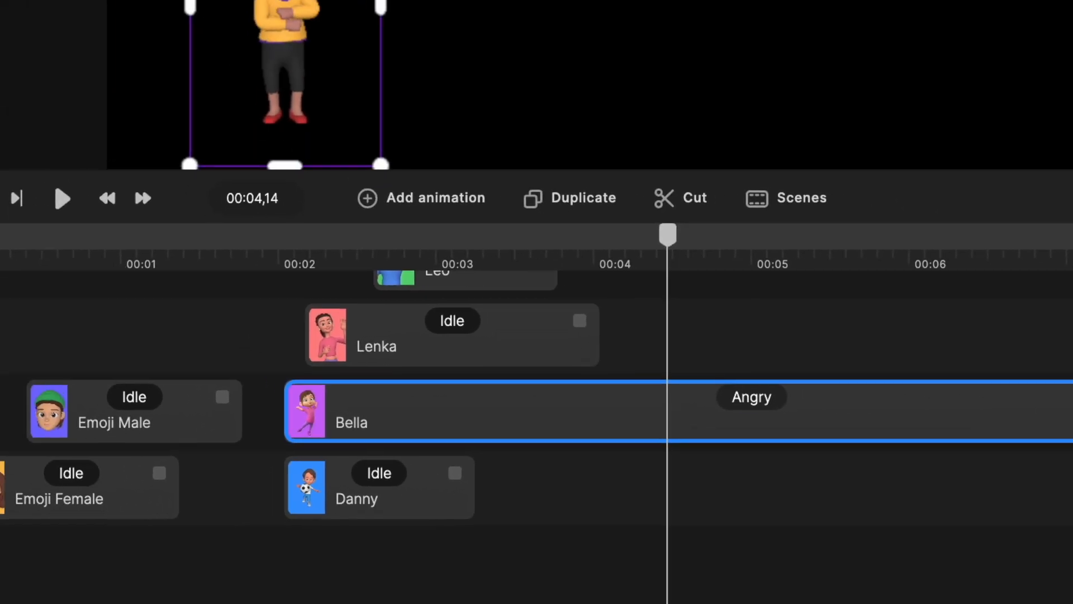
mouse_move(1072, 420)
mouse_down()
mouse_move(632, 417)
mouse_move(724, 450)
mouse_move(1062, 414)
mouse_up()
drag(991, 439, 687, 477)
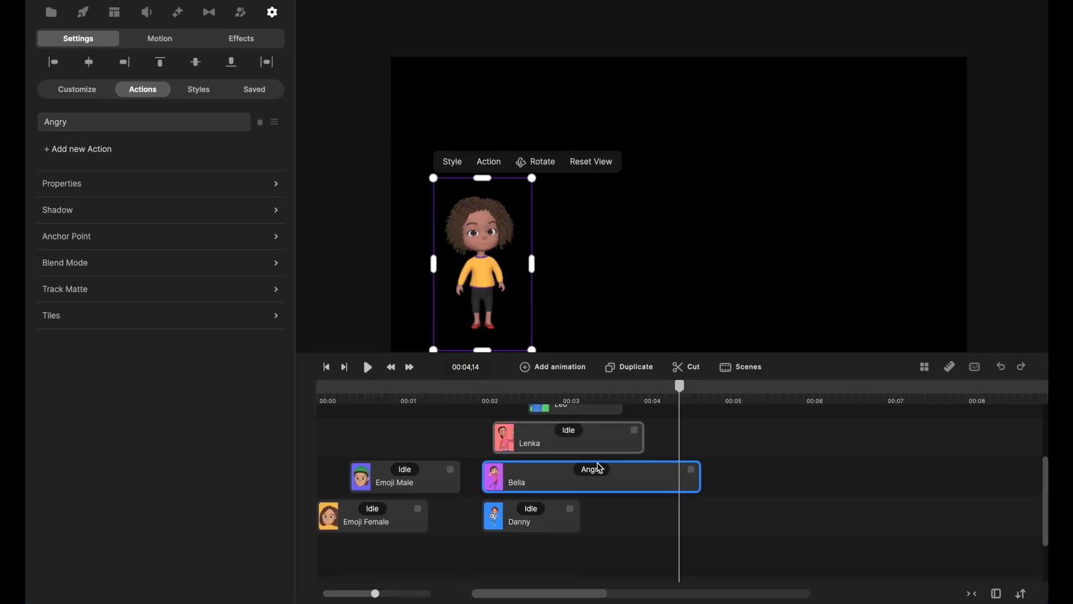
Try the Confused, Surprised, Angry, Sad and Happy facial expressions on the girl's Angry action.
click(594, 470)
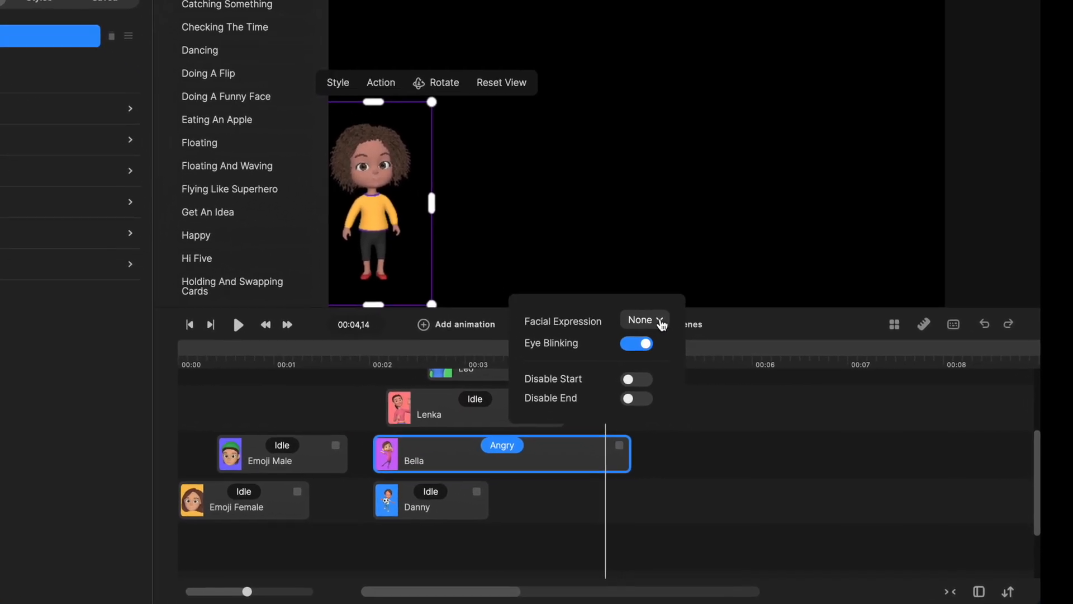
click(699, 349)
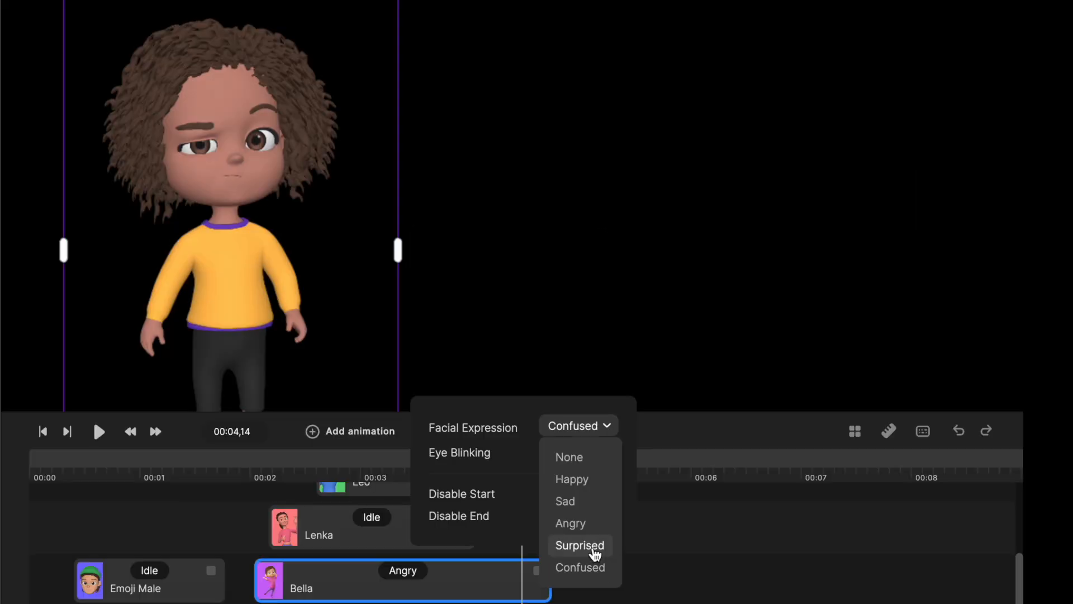
click(594, 546)
click(608, 434)
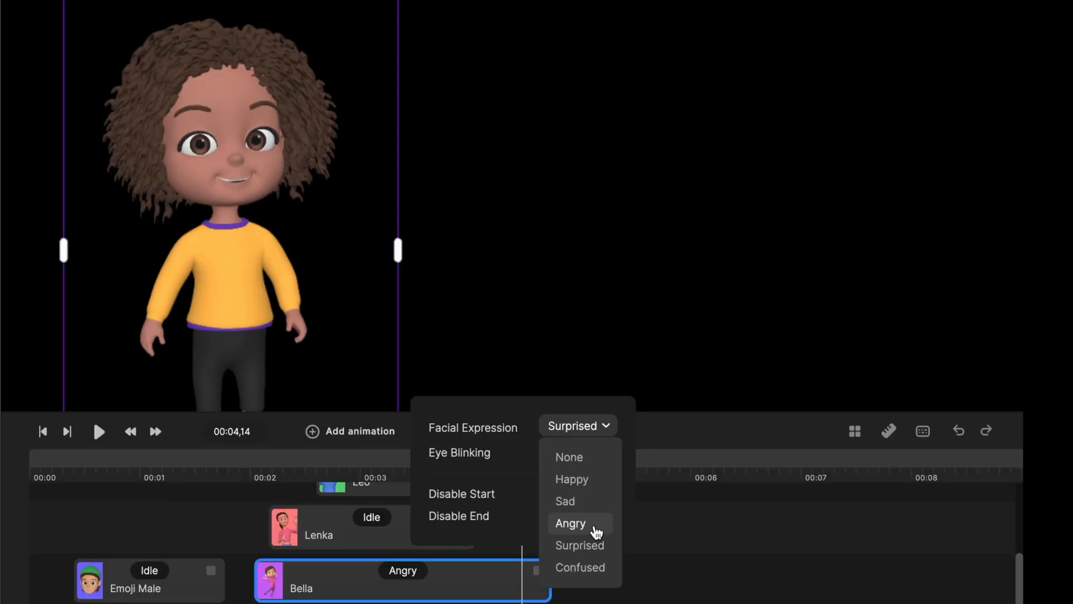
click(597, 532)
click(594, 430)
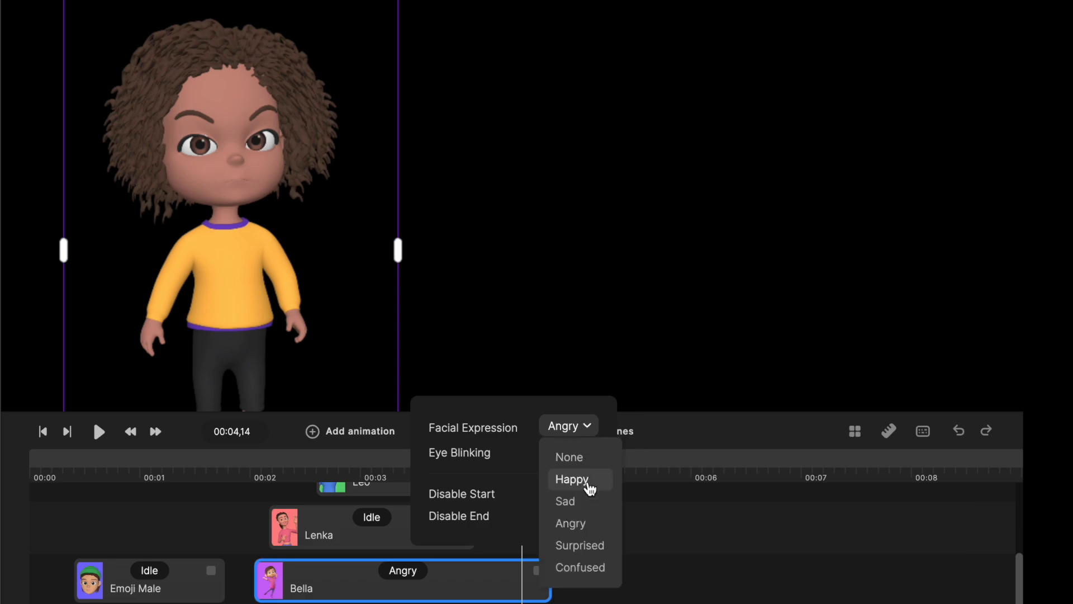
click(585, 501)
click(576, 427)
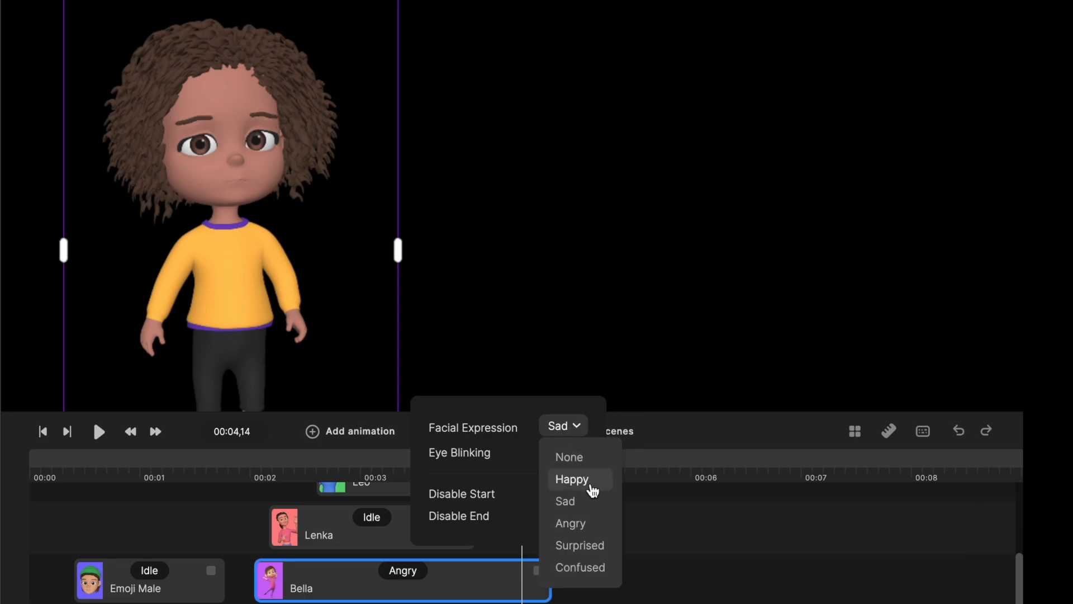
click(587, 481)
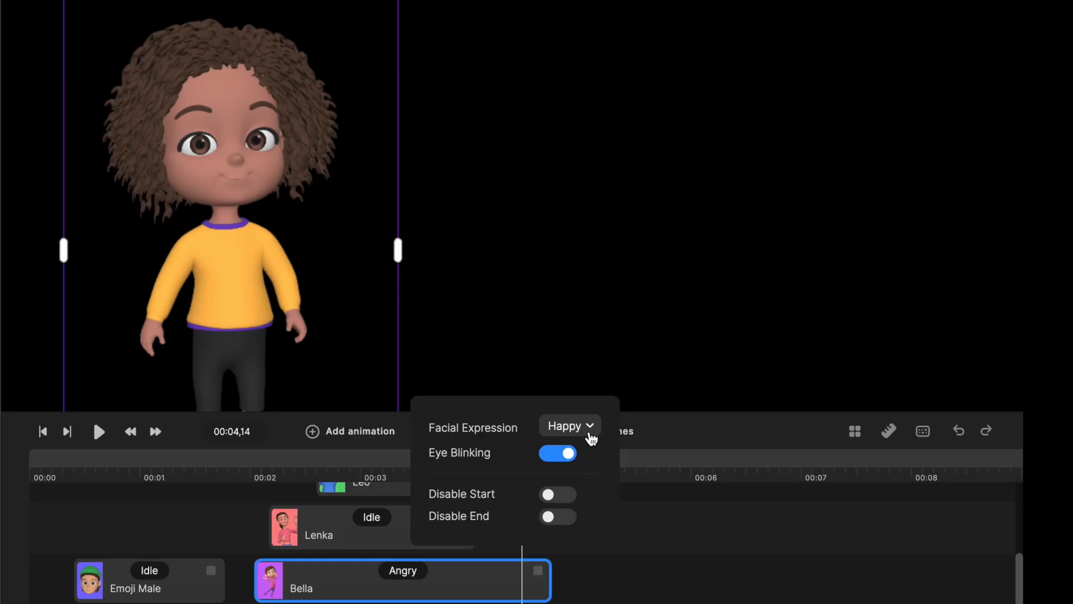
Set the action's facial expression to Angry and scrub through the clip to preview it.
click(590, 428)
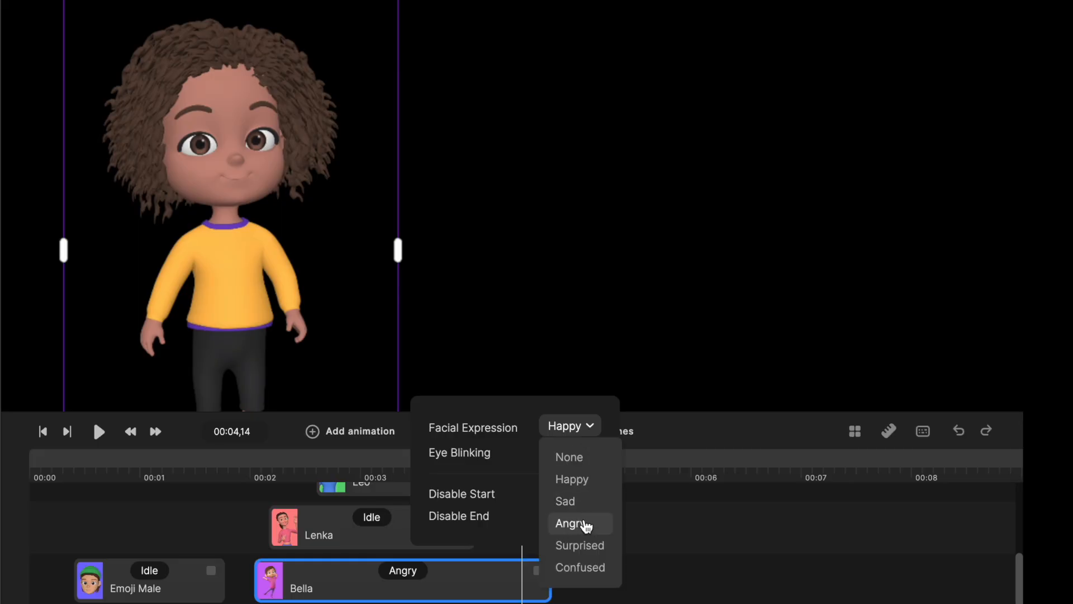
click(585, 525)
drag(338, 472, 530, 475)
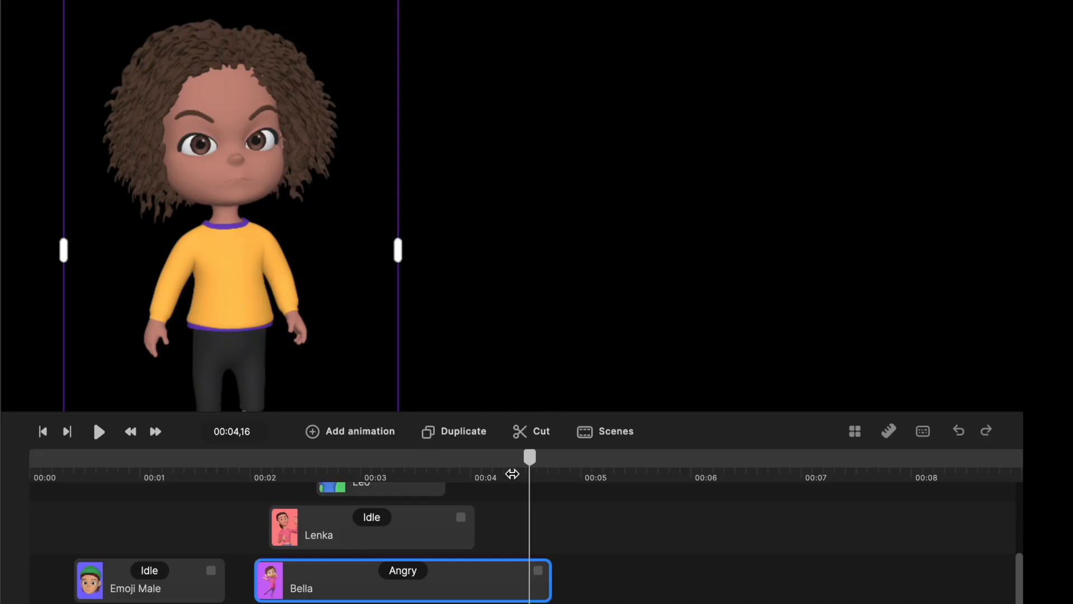
Change the Angry action's facial expression to Happy and scrub through the girl's clip to preview it.
click(411, 580)
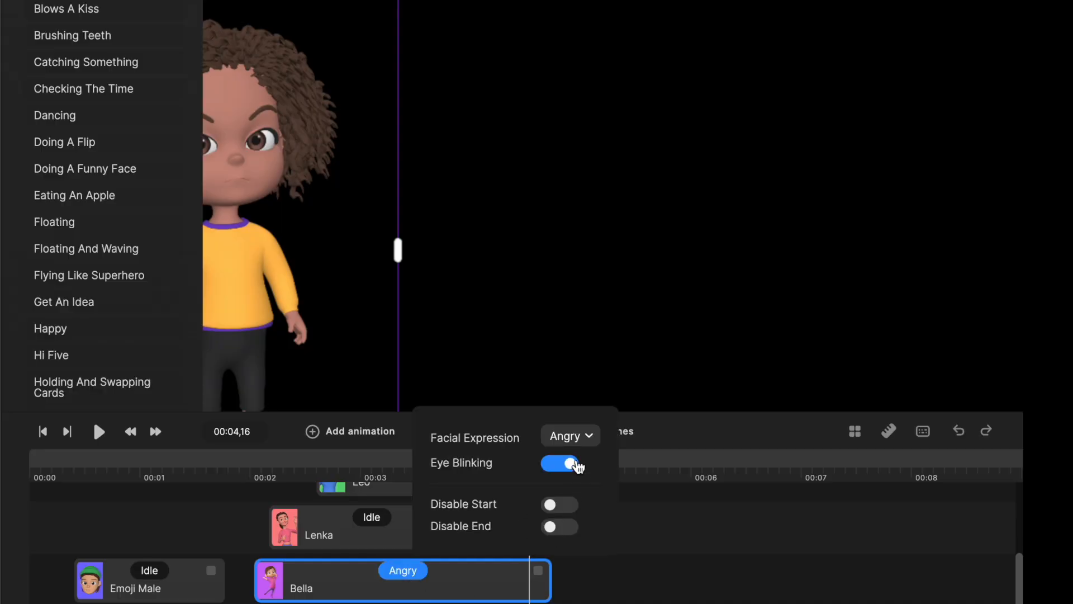
click(582, 438)
click(575, 490)
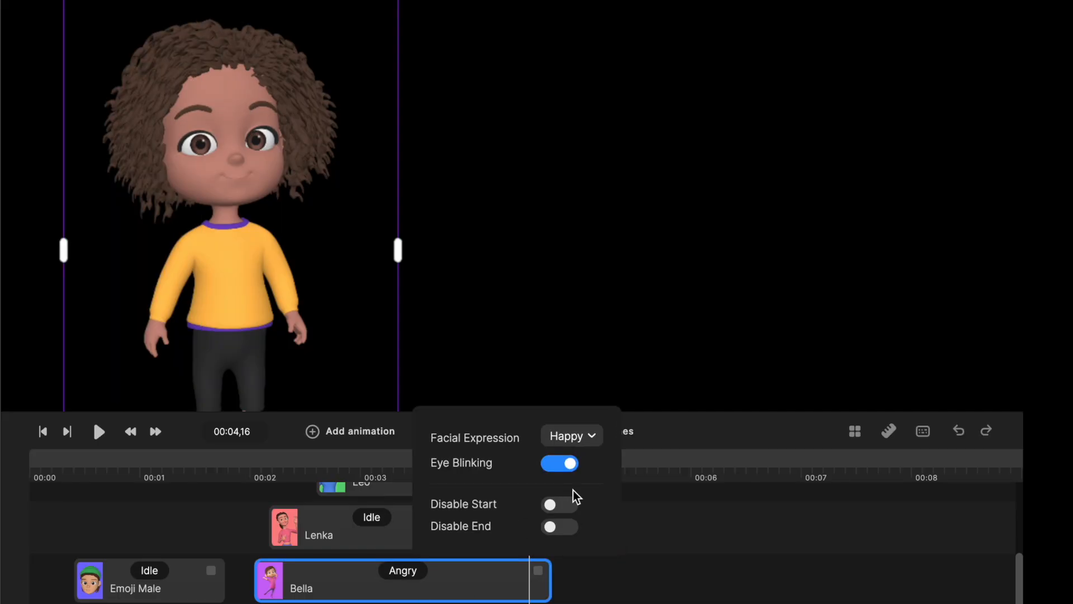
click(367, 473)
drag(368, 473, 533, 477)
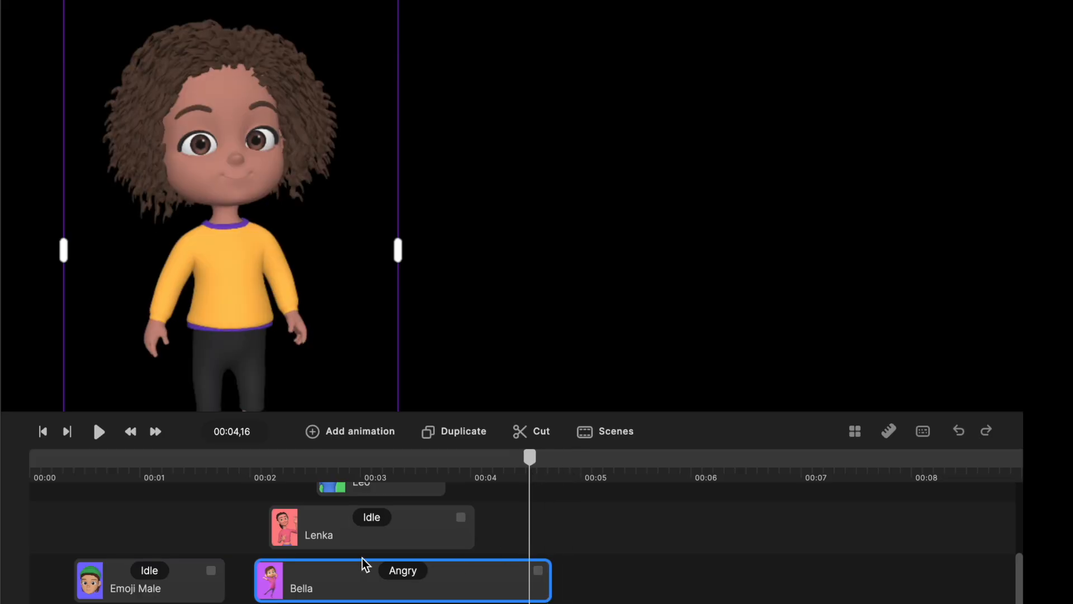
Turn Eye Blinking off and back on for the girl's Angry action.
click(419, 571)
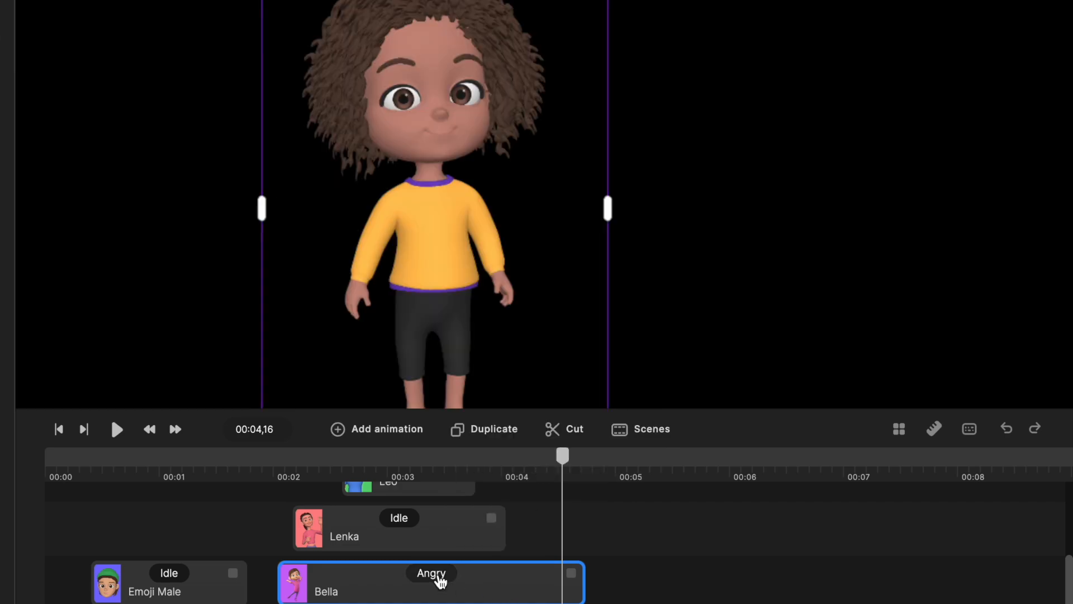
click(438, 576)
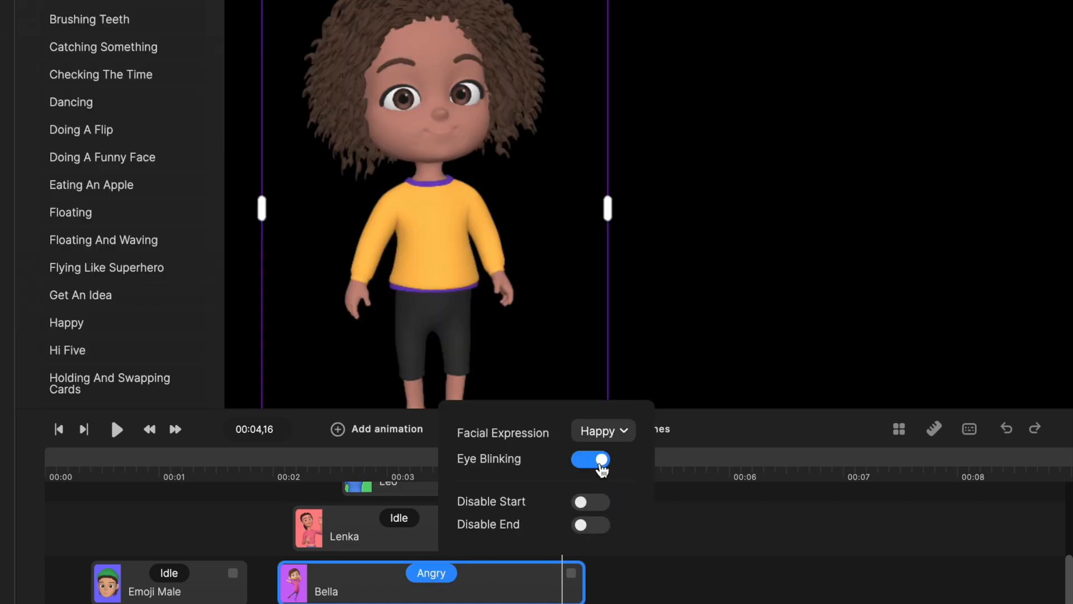
click(587, 464)
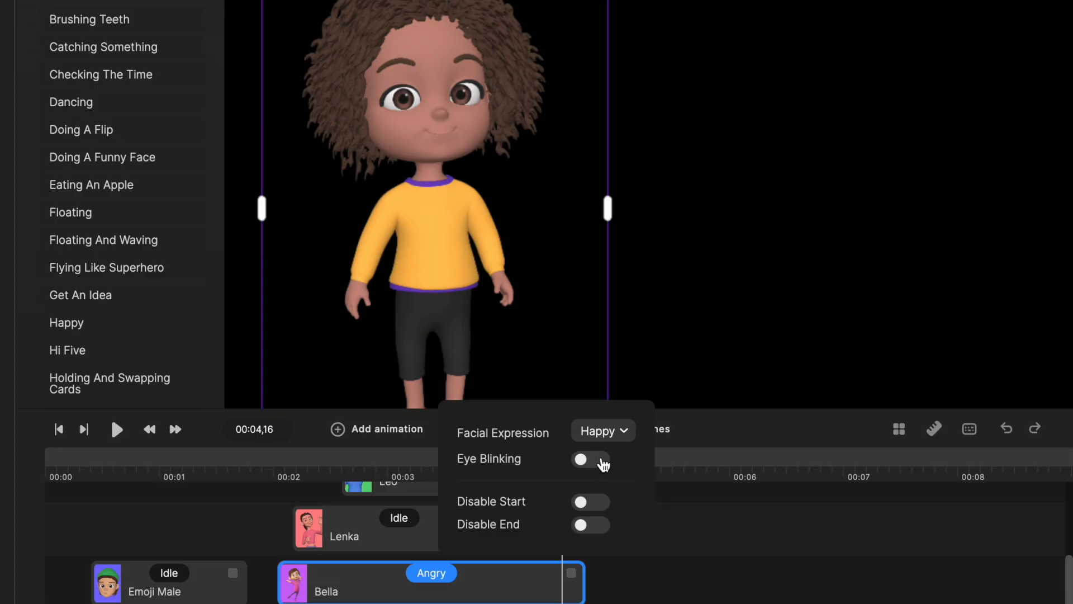
click(603, 464)
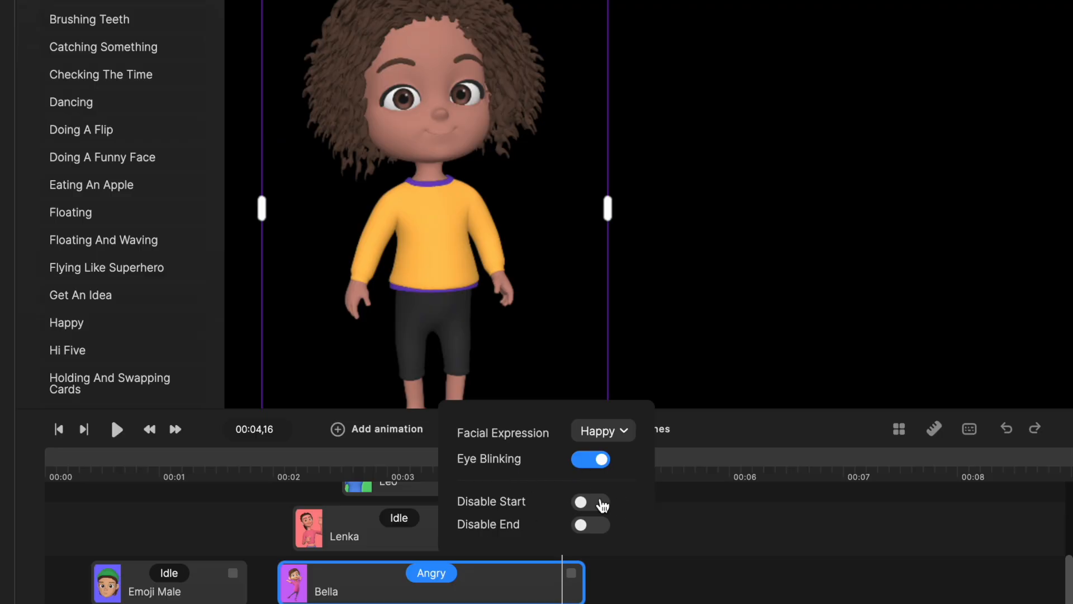
Enable Disable Start and Disable End for the Angry action, then scrub through the girl's clip to check the motion.
click(605, 507)
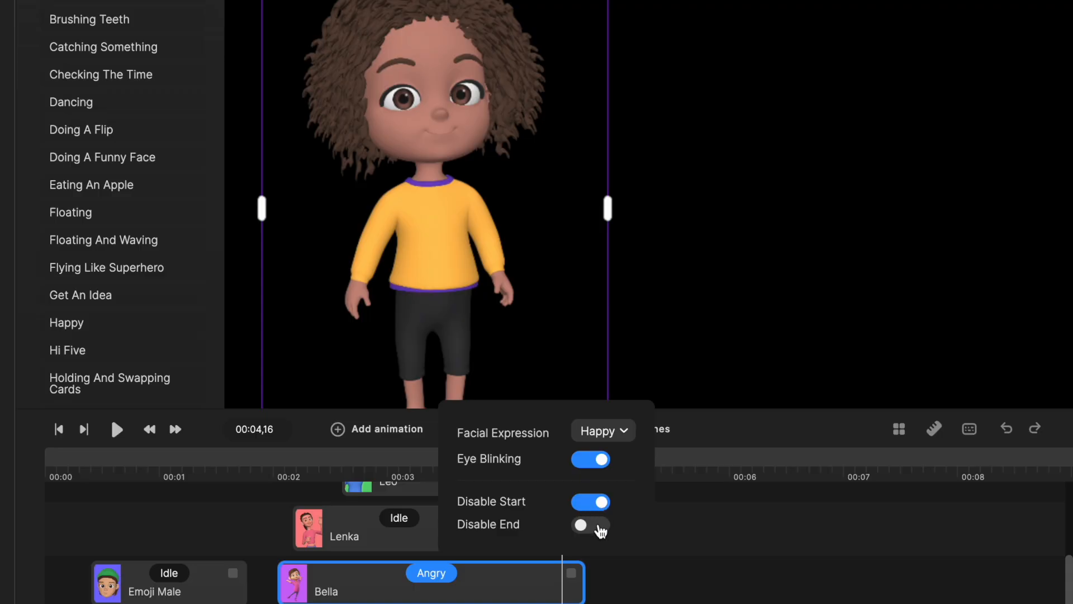
click(596, 525)
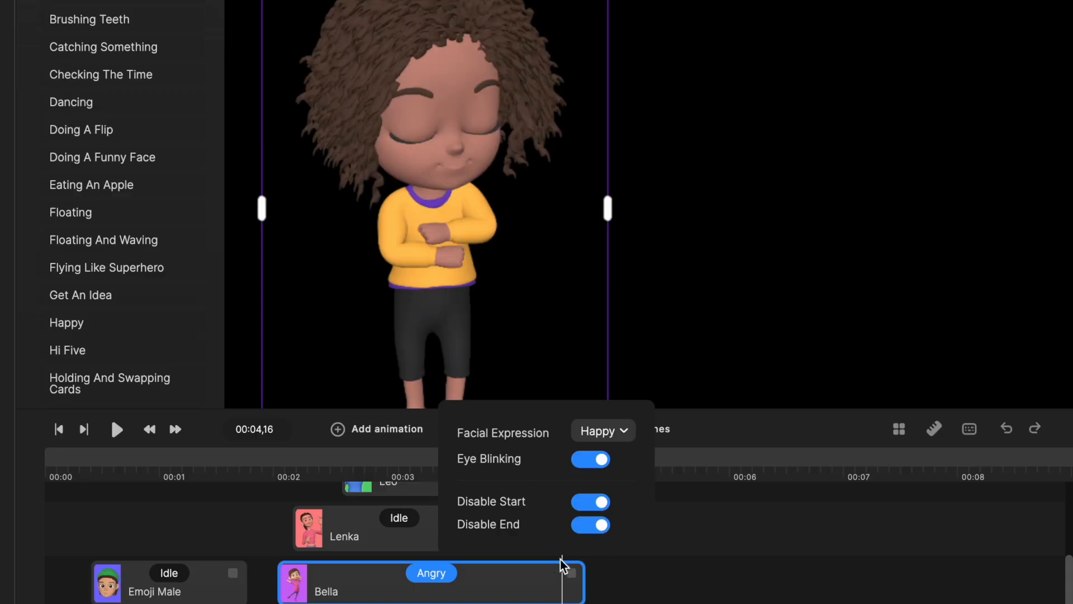
click(678, 565)
drag(564, 458, 479, 481)
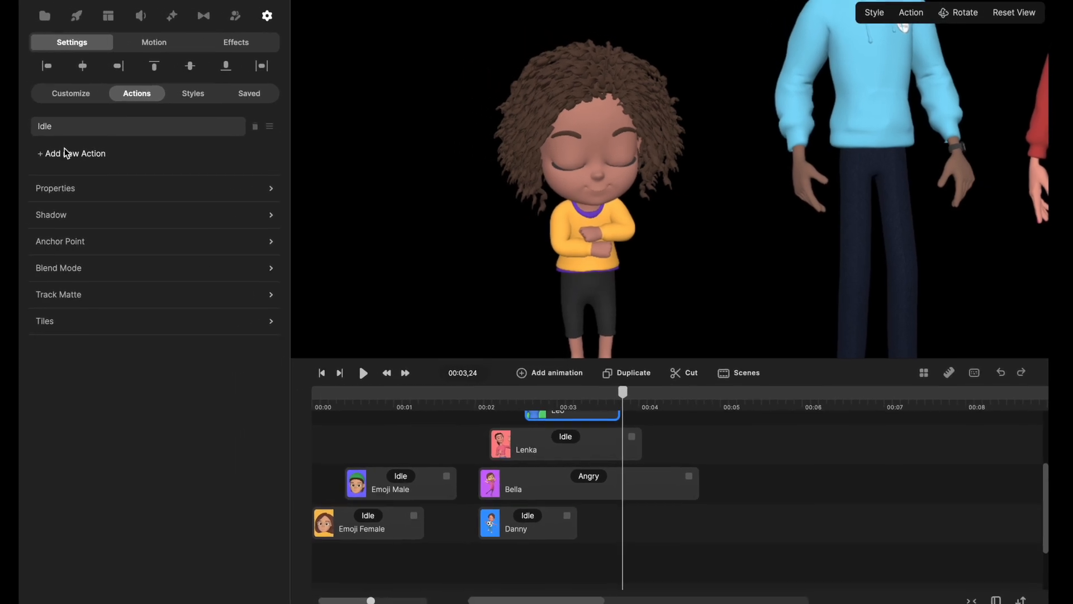
Add a Dancing action after the girl's Angry action and expand the timeline to full width.
click(66, 153)
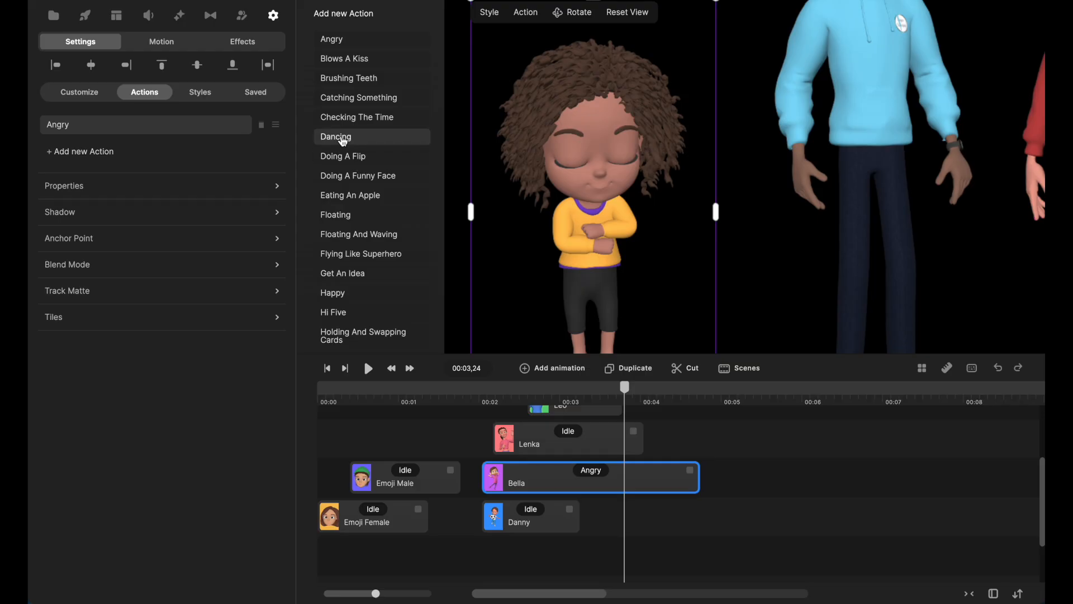
click(342, 137)
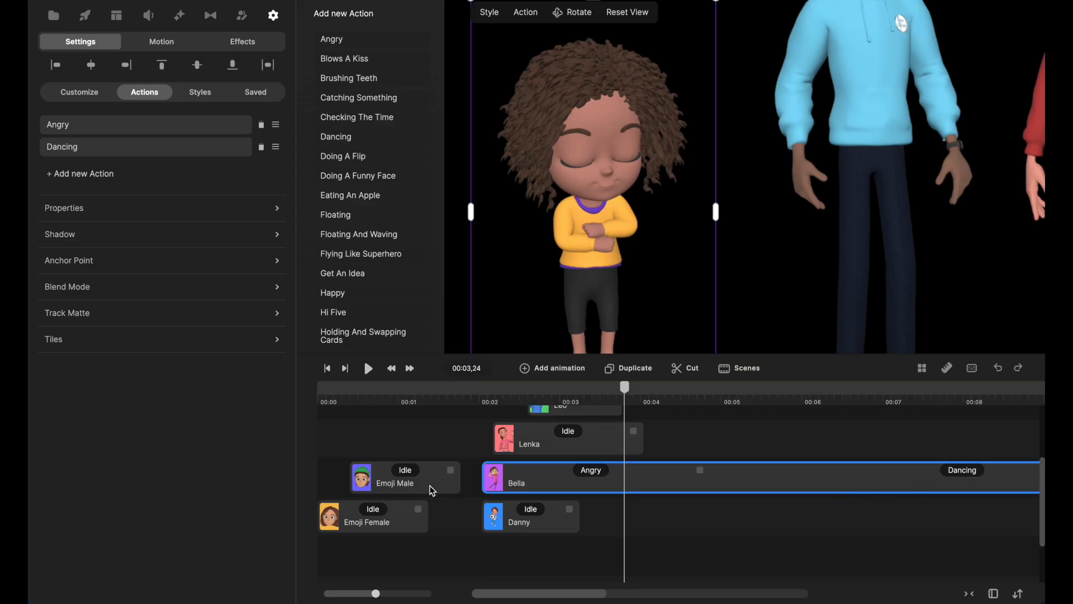
click(993, 593)
mouse_move(325, 593)
mouse_down()
mouse_move(343, 595)
mouse_move(327, 594)
mouse_up()
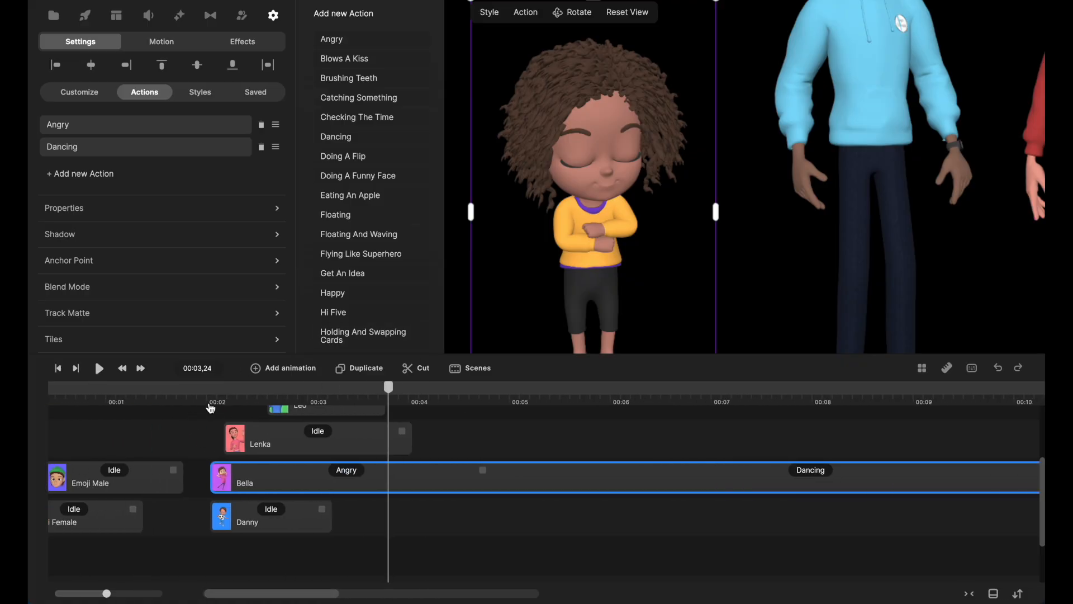
Go to 00:02,01 and turn off Disable Start and Disable End for the girl's Angry action.
click(210, 401)
click(347, 471)
click(452, 421)
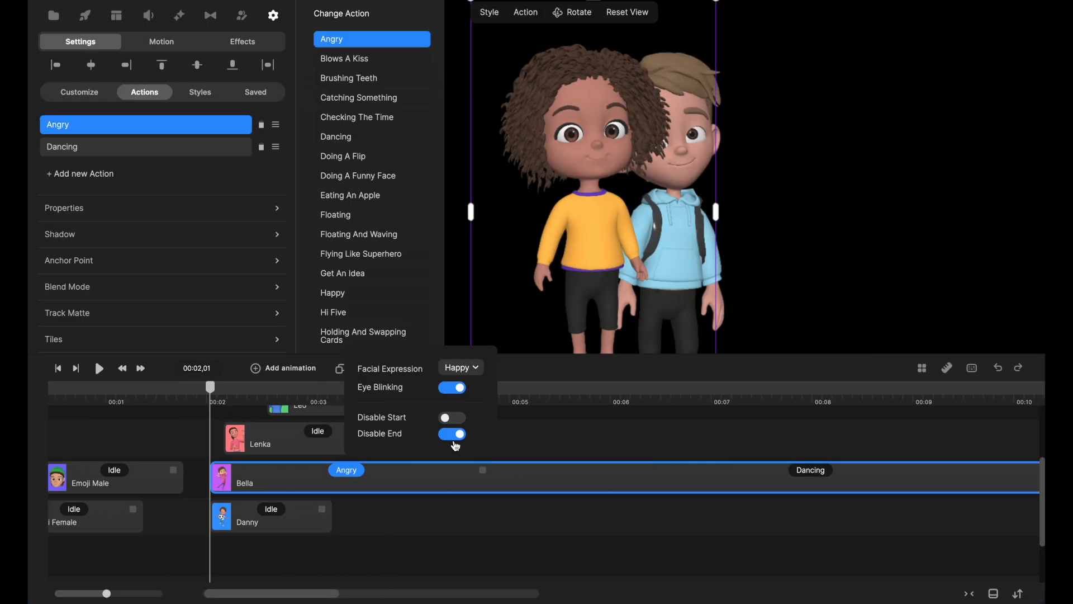
click(451, 436)
click(538, 443)
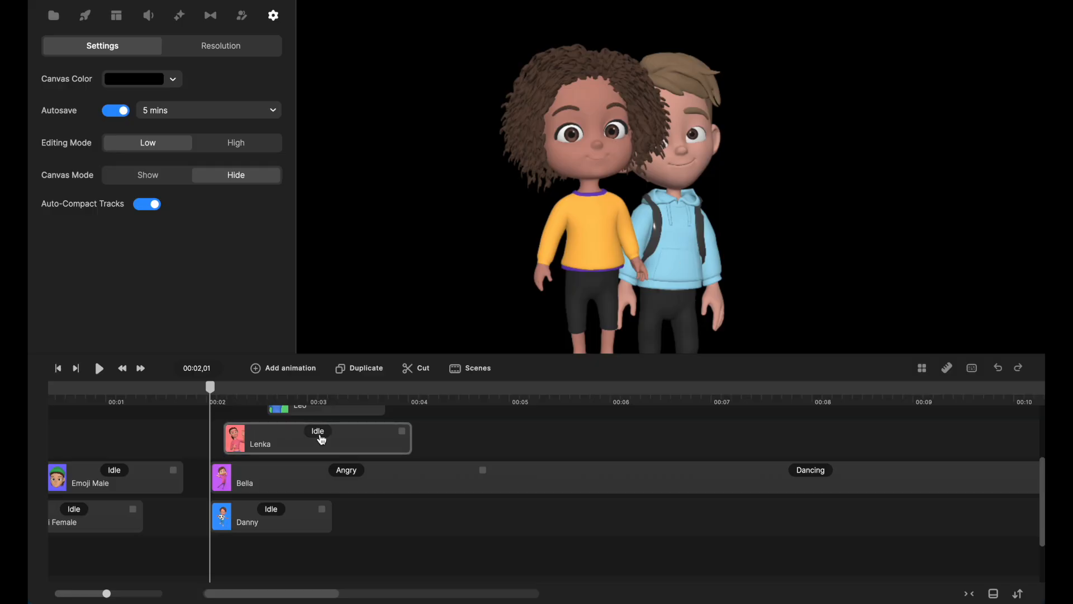
Move the girl's clip to start at about 00:04,03 and place the playhead at its start.
scroll(379, 445, up, 1)
drag(261, 503, 469, 506)
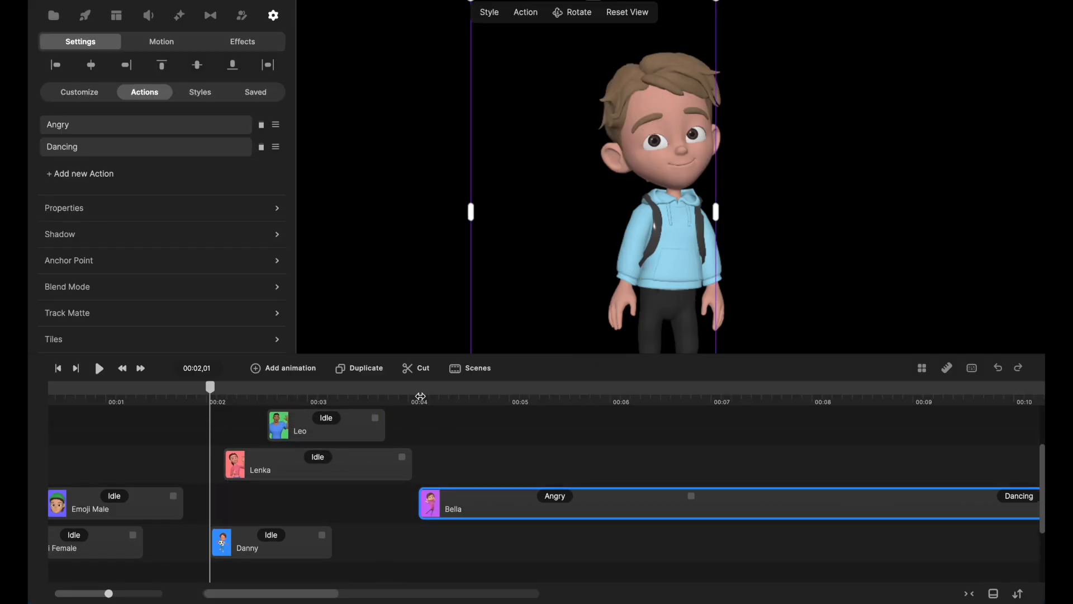
click(420, 397)
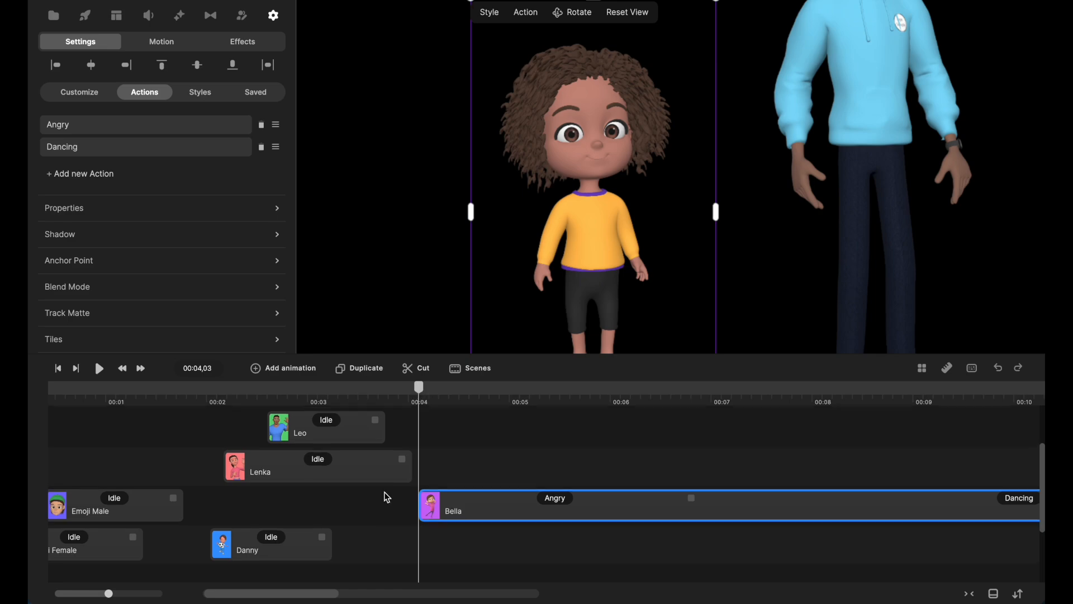
Move the overlapping man's clip to end before 00:04,03 and shift the Danny clip slightly later.
scroll(388, 498, up, 3)
drag(431, 459, 338, 452)
drag(343, 498, 297, 496)
scroll(510, 482, down, 5)
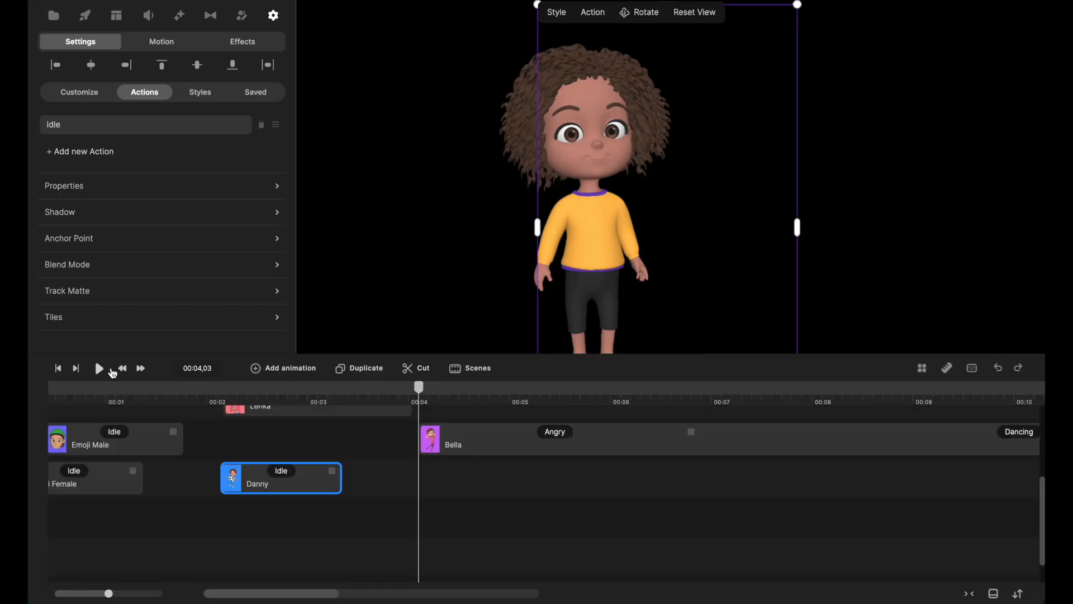
Play back the girl's Angry and Dancing actions from 00:04,03, then scrub through the Angry part.
click(96, 371)
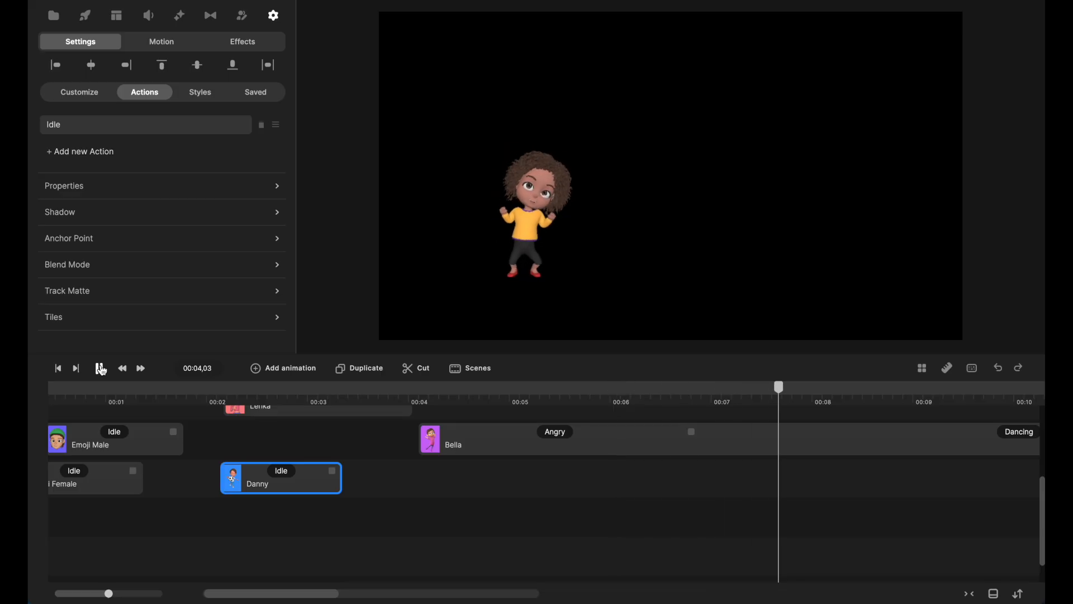
click(418, 400)
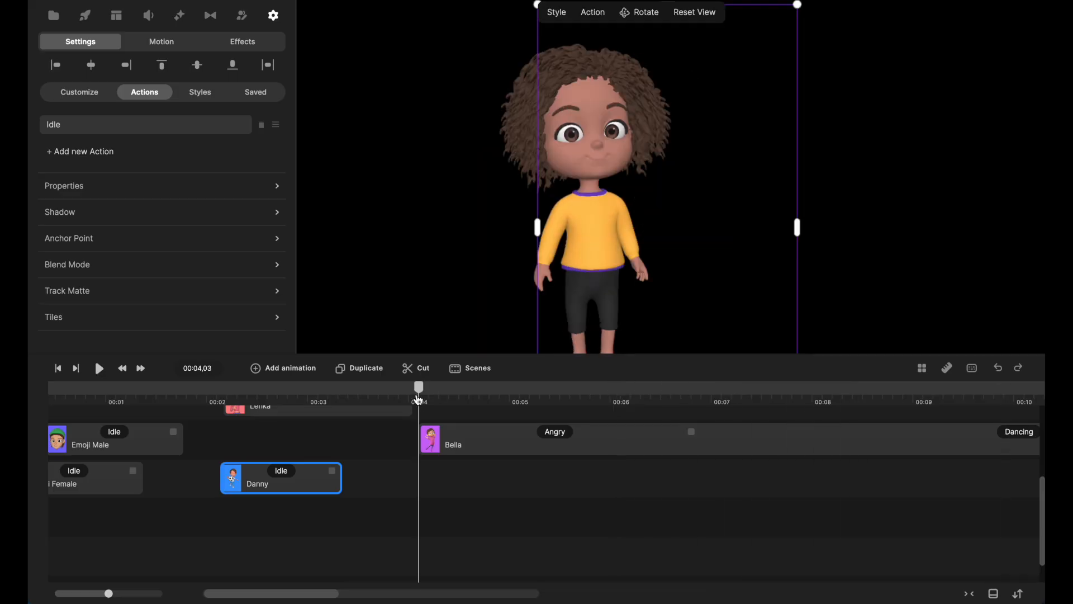
drag(422, 400, 693, 424)
Go to 00:05,17 and turn on Disable Start and Disable End for the girl's Angry action.
click(474, 391)
click(555, 432)
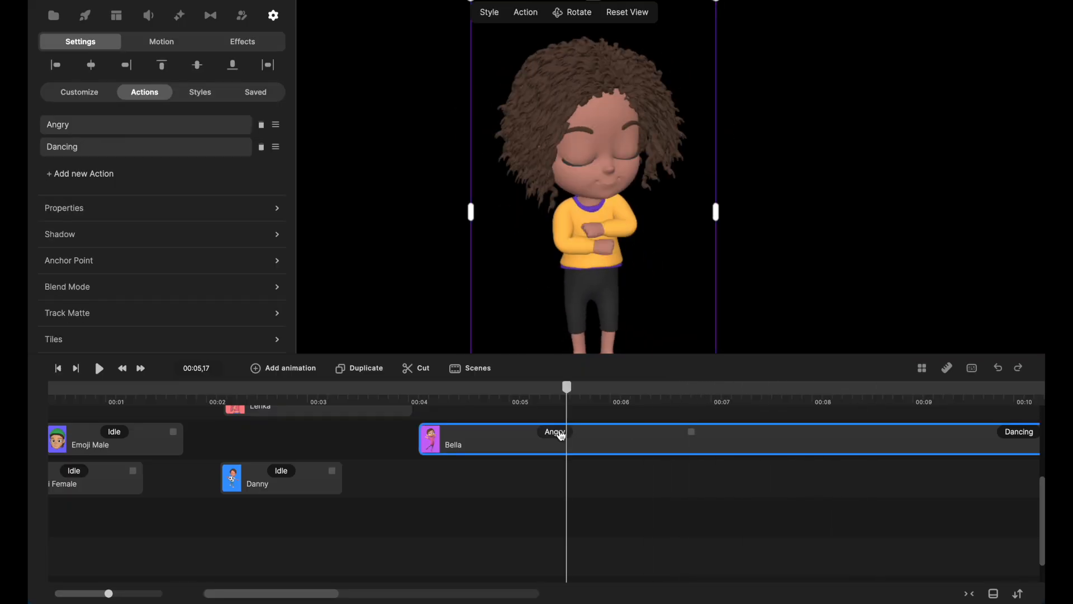
click(678, 379)
click(675, 398)
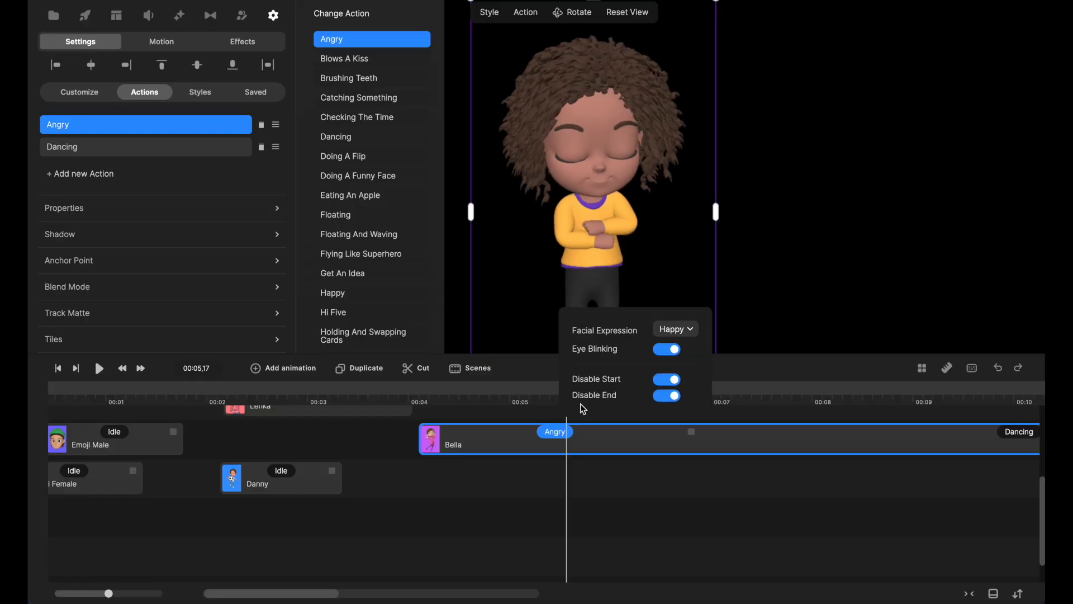
Play back the girl's Angry and Dancing actions from 00:04,03 to check how they run together.
click(420, 396)
click(419, 396)
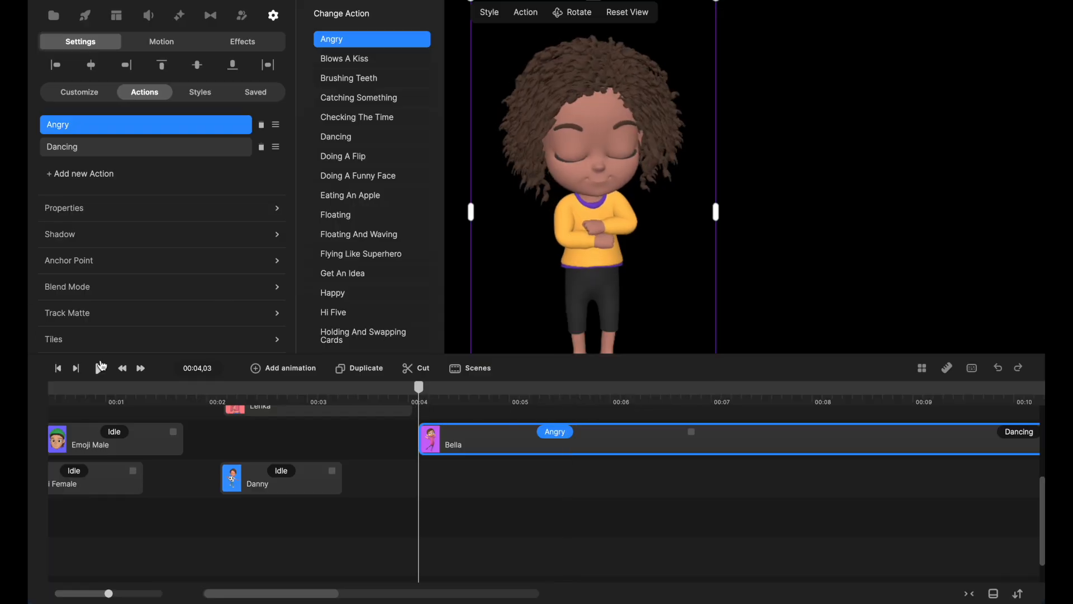
click(101, 369)
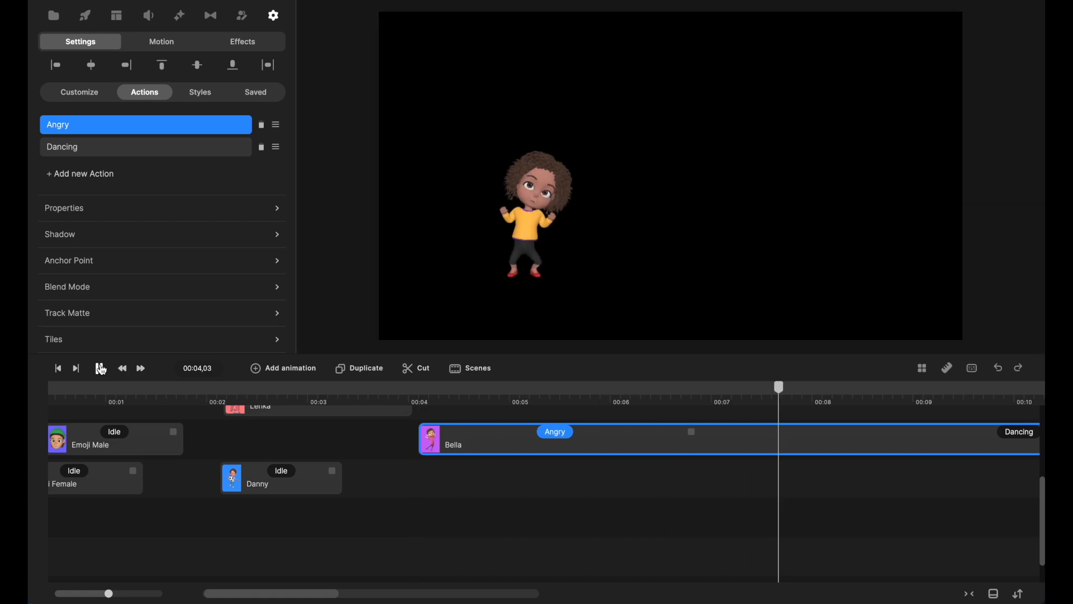
click(528, 433)
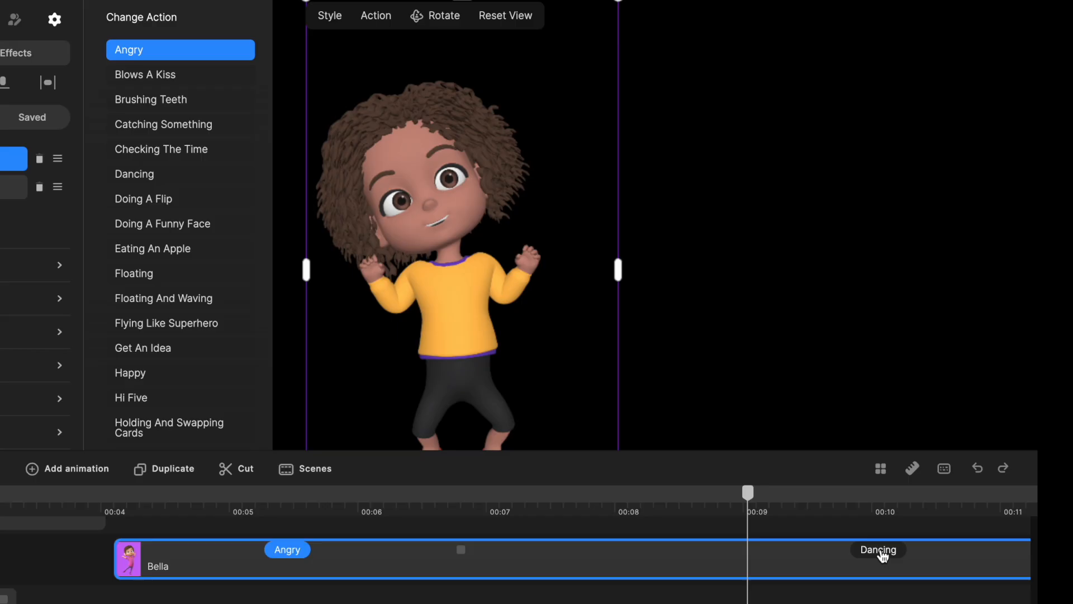
Turn on Disable Transition for the girl's Dancing action and play back the change from Angry to Dancing.
click(1021, 433)
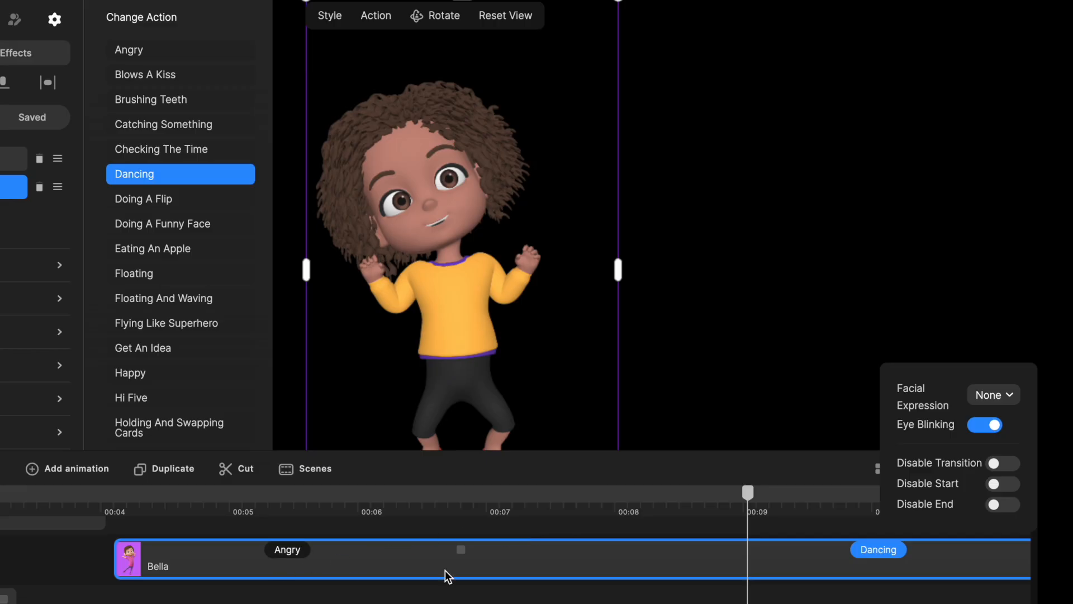
click(1018, 465)
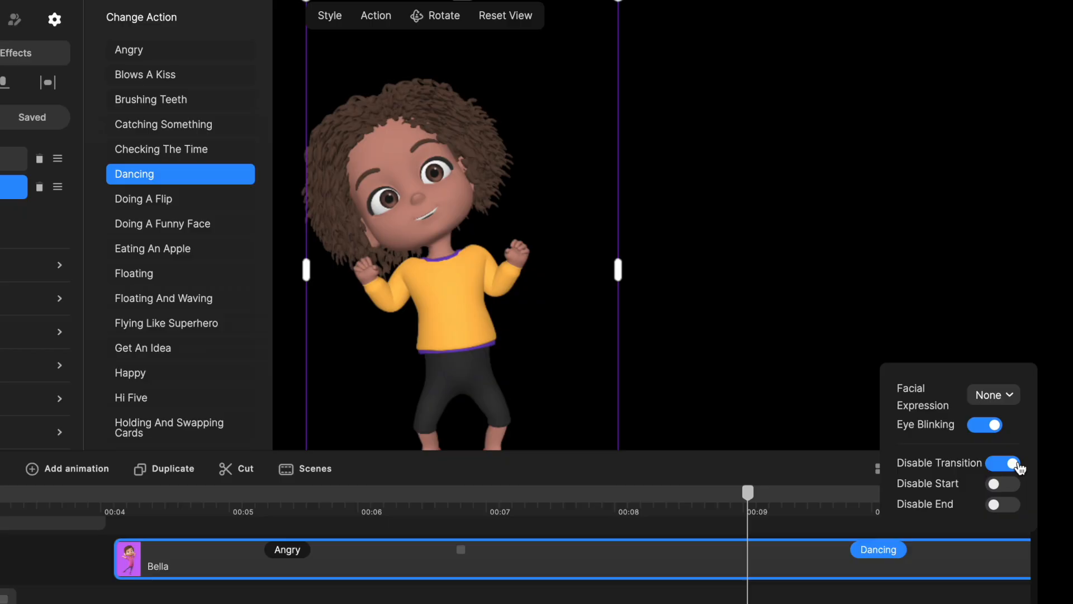
click(323, 506)
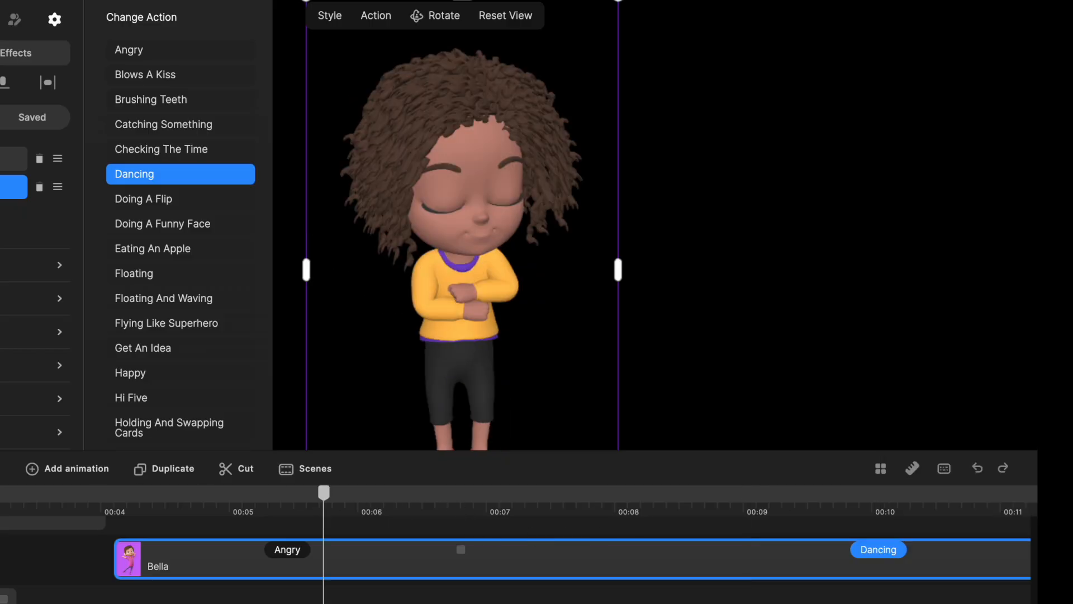
key(space)
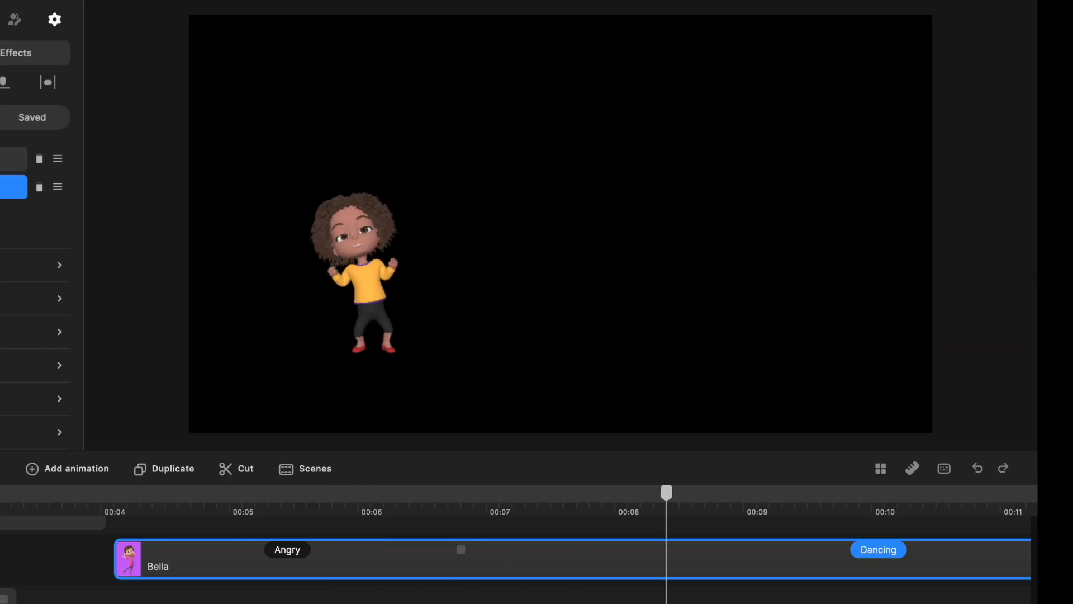
key(space)
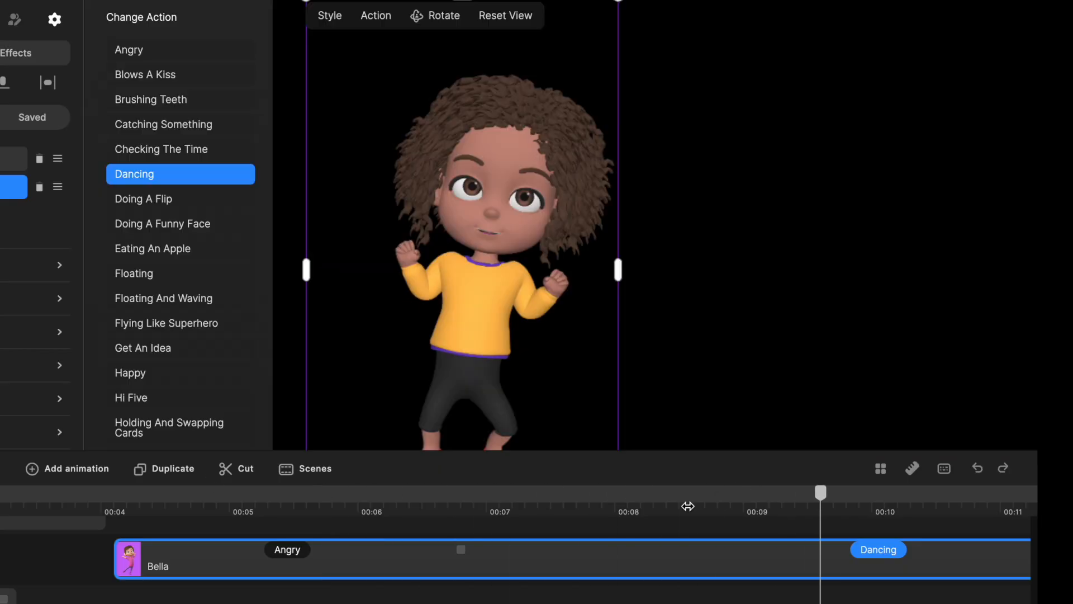
Turn off Disable Transition for the girl's Dancing action and play back from shortly after 00:06 into the dance.
click(406, 504)
drag(404, 503, 422, 526)
click(890, 552)
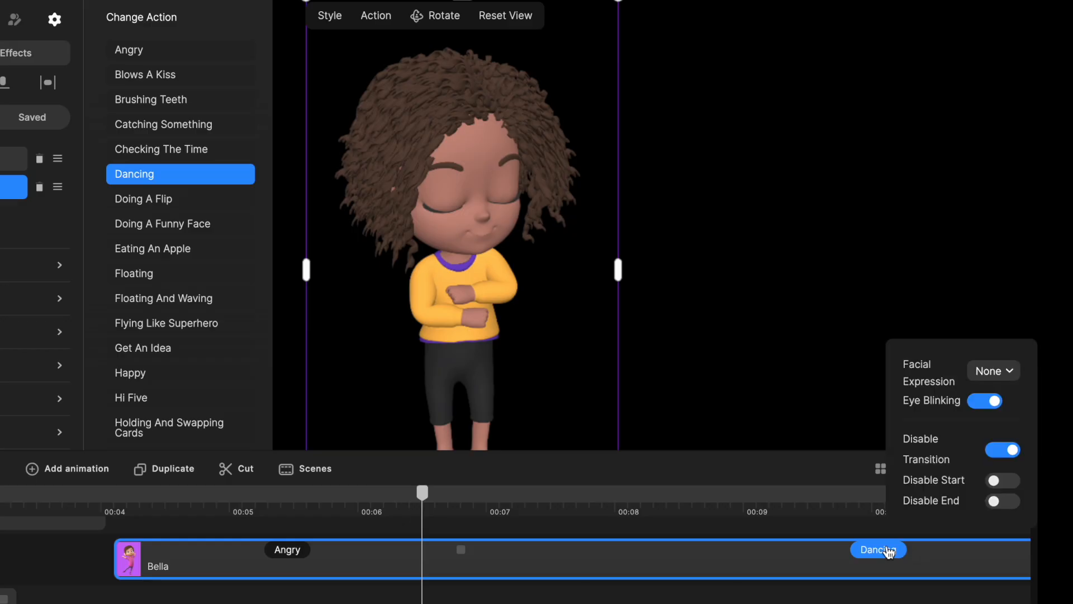
click(1002, 452)
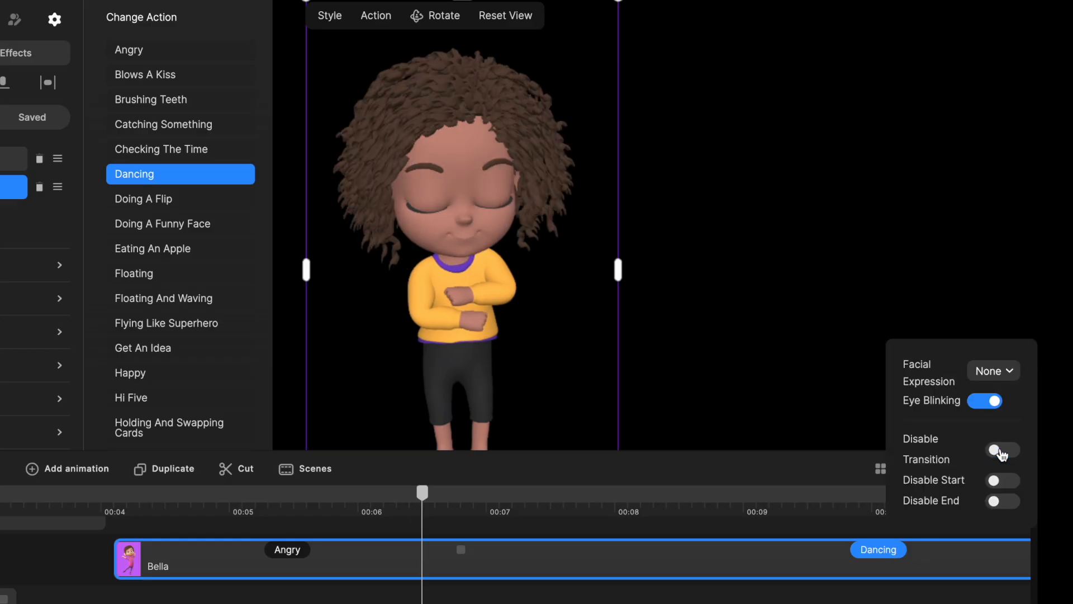
drag(433, 506, 394, 512)
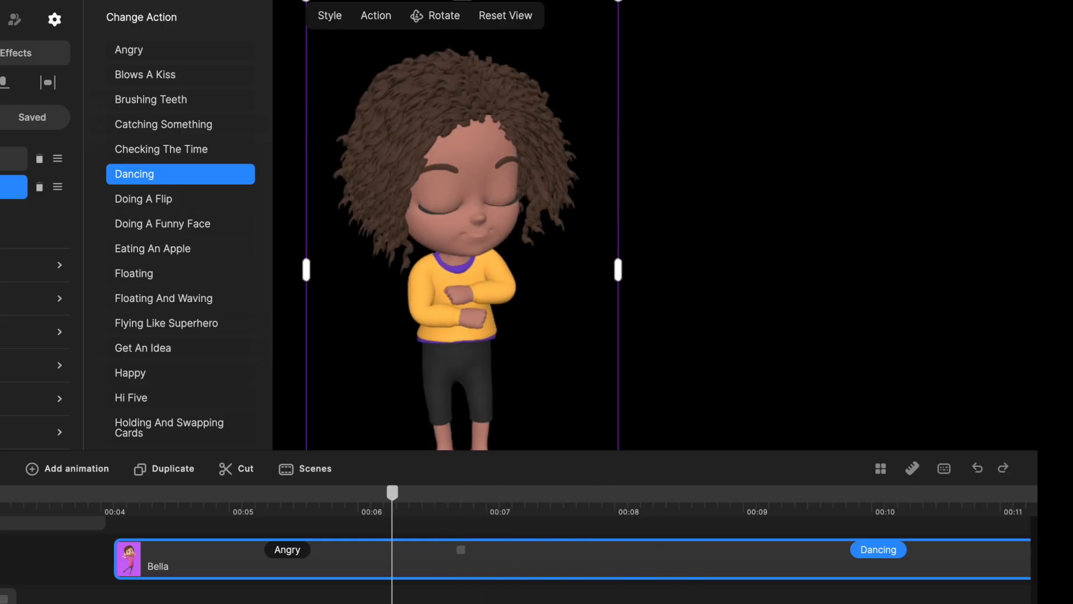
key(space)
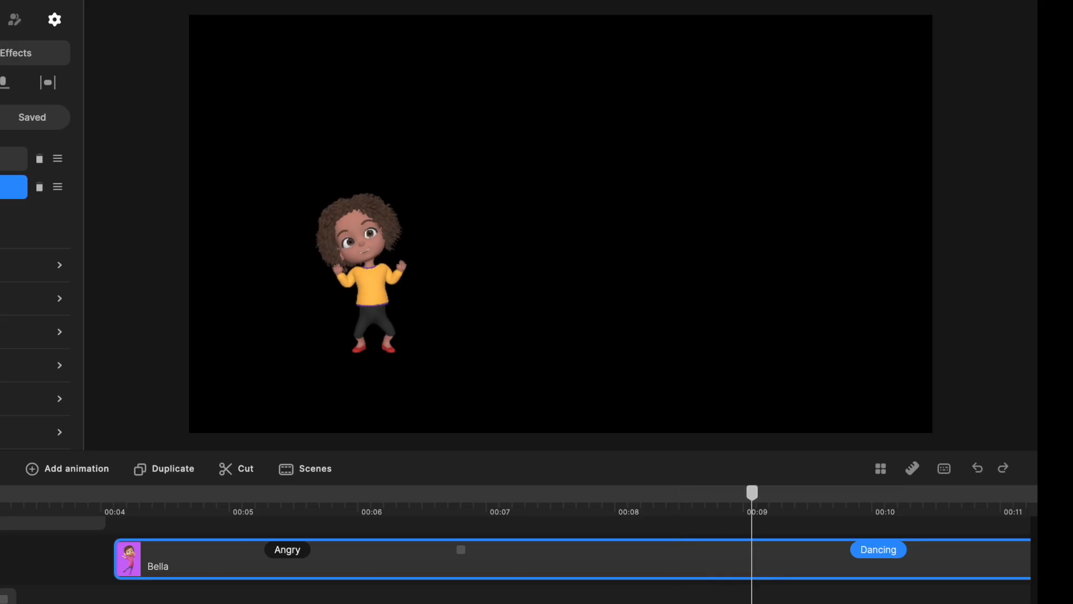
key(space)
Replace the girl's Dancing action with Blows A Kiss.
scroll(348, 229, down, 3)
scroll(348, 231, down, 10)
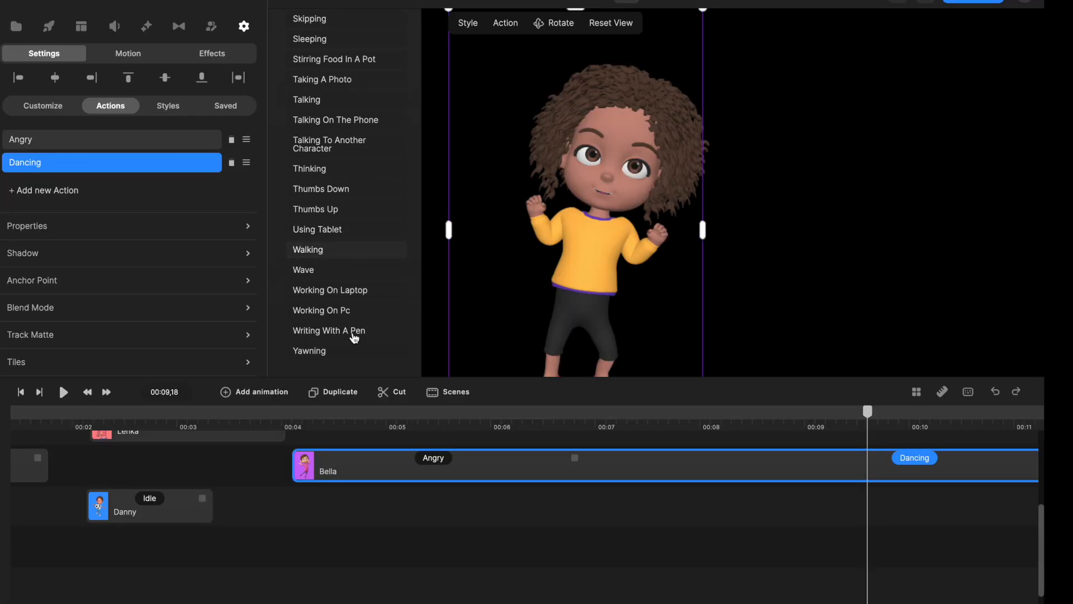
scroll(367, 331, up, 12)
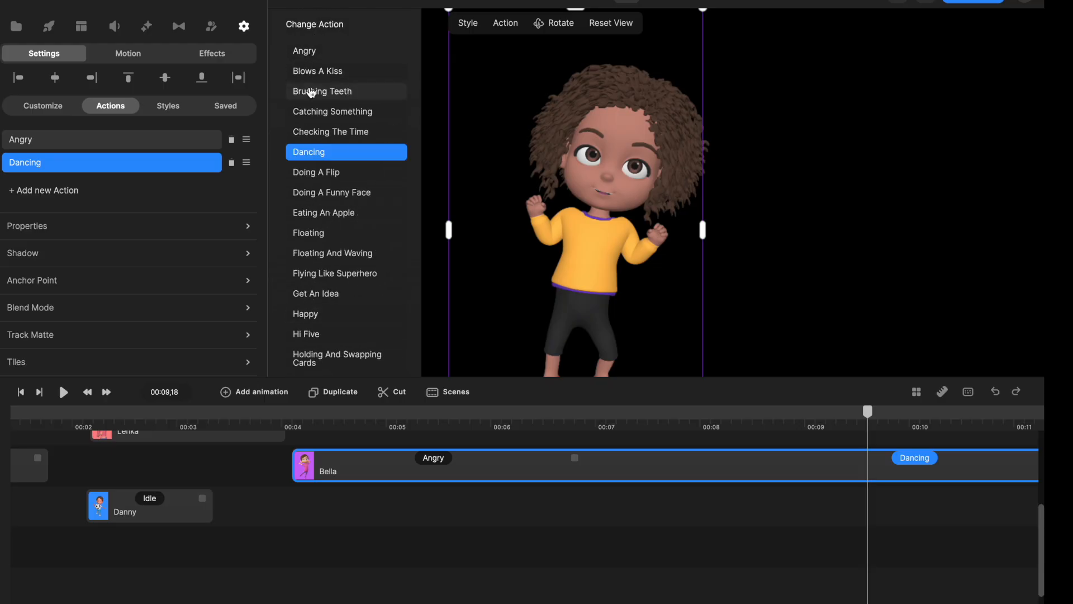
click(311, 76)
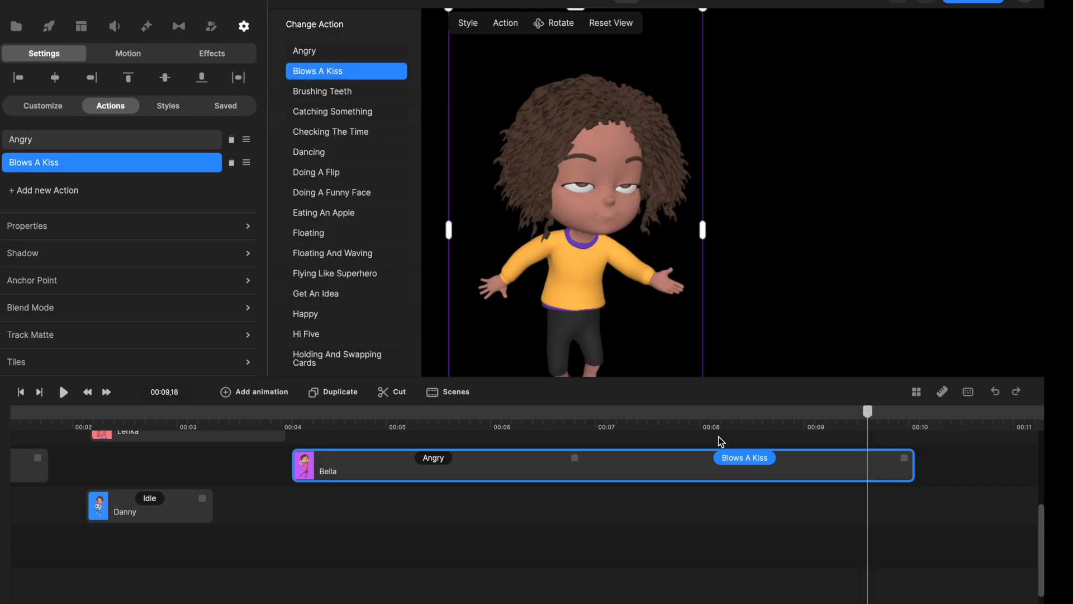
Play back the girl's transition from Angry to Blows A Kiss twice from 00:06,25, scrubbing through the kiss in between.
click(579, 428)
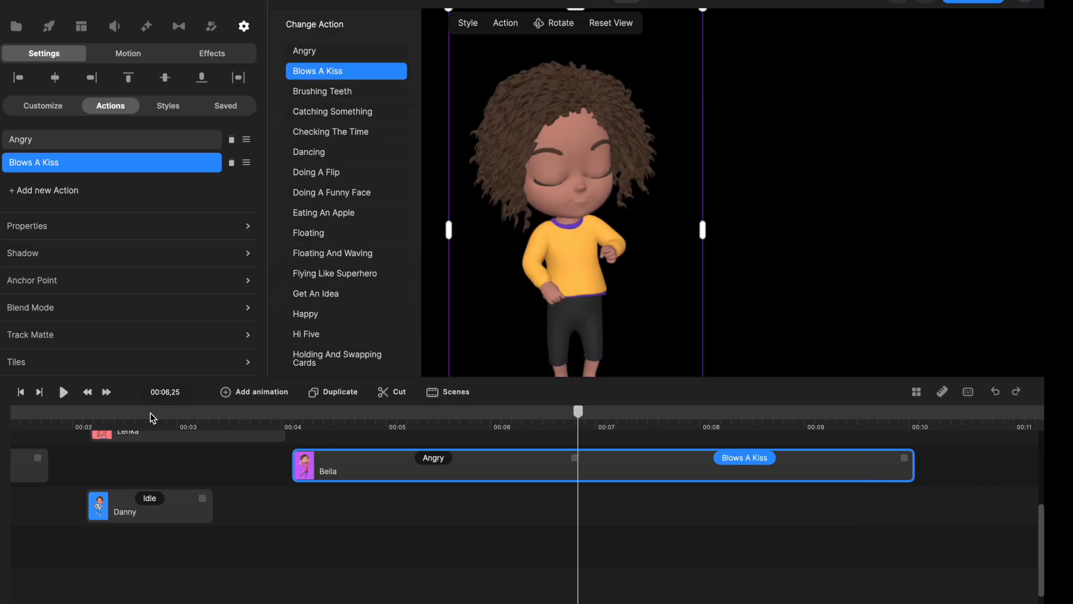
click(63, 392)
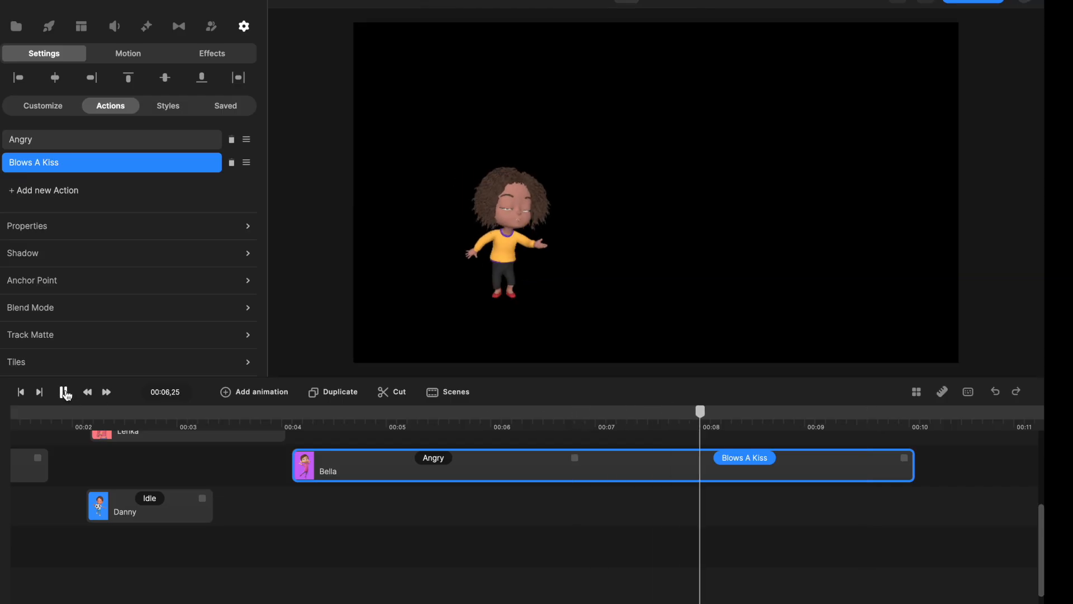
click(64, 392)
drag(699, 428, 845, 441)
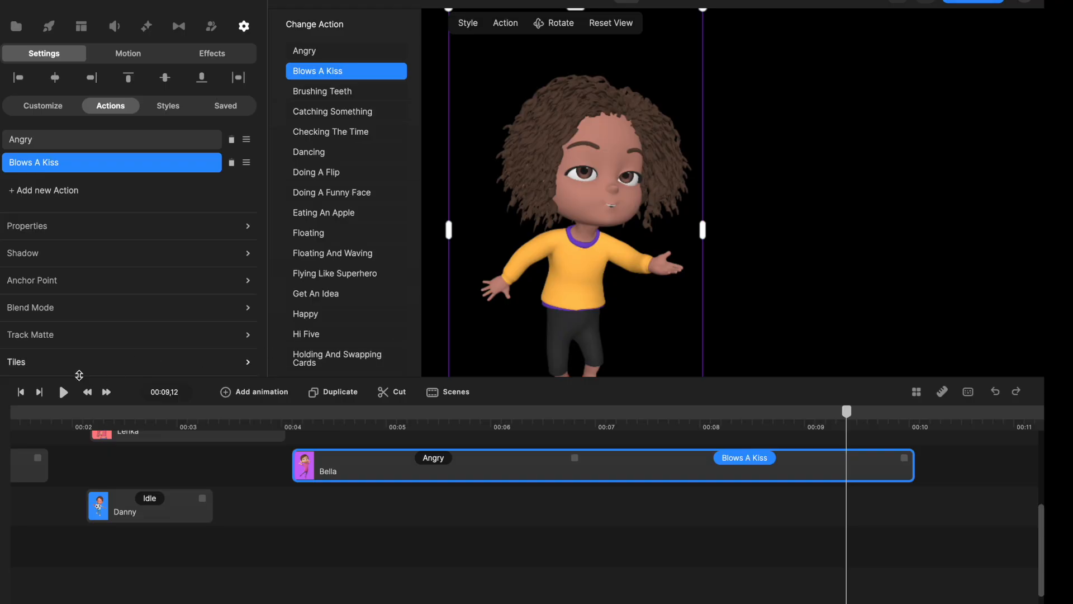
click(577, 431)
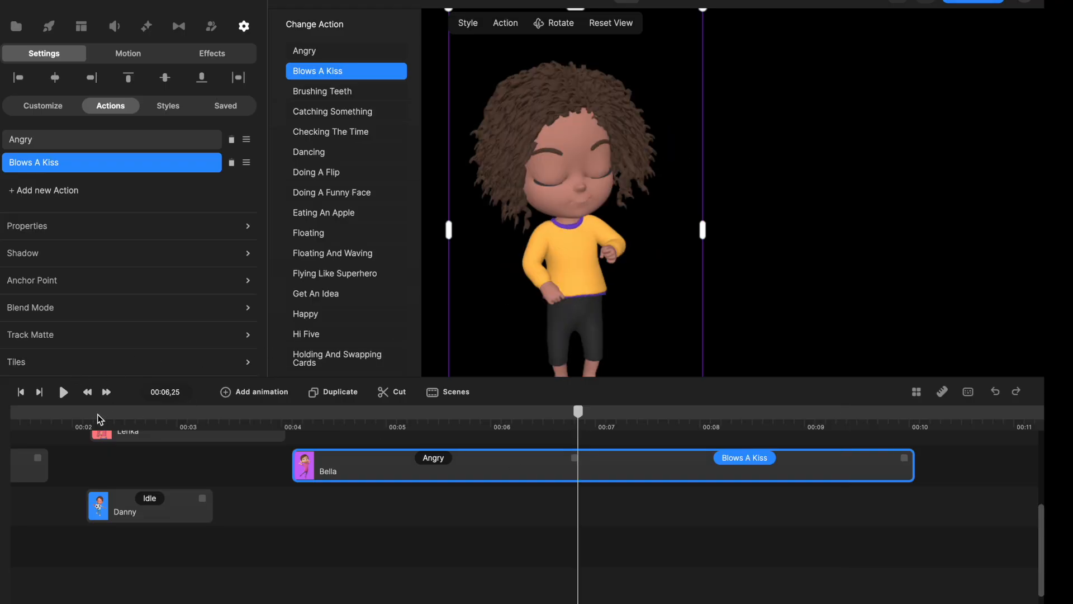
click(61, 393)
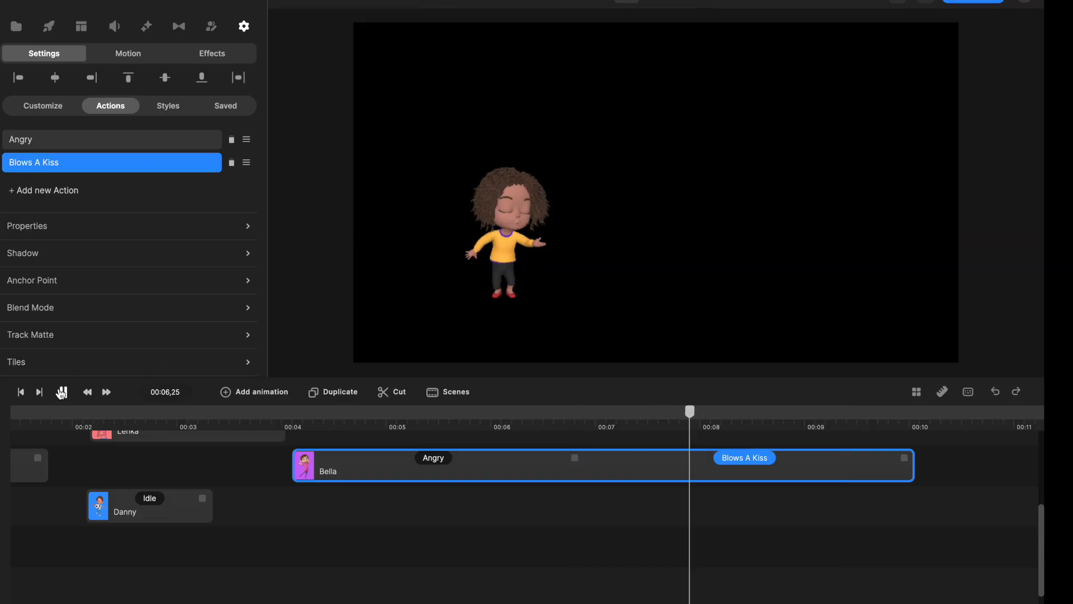
click(61, 393)
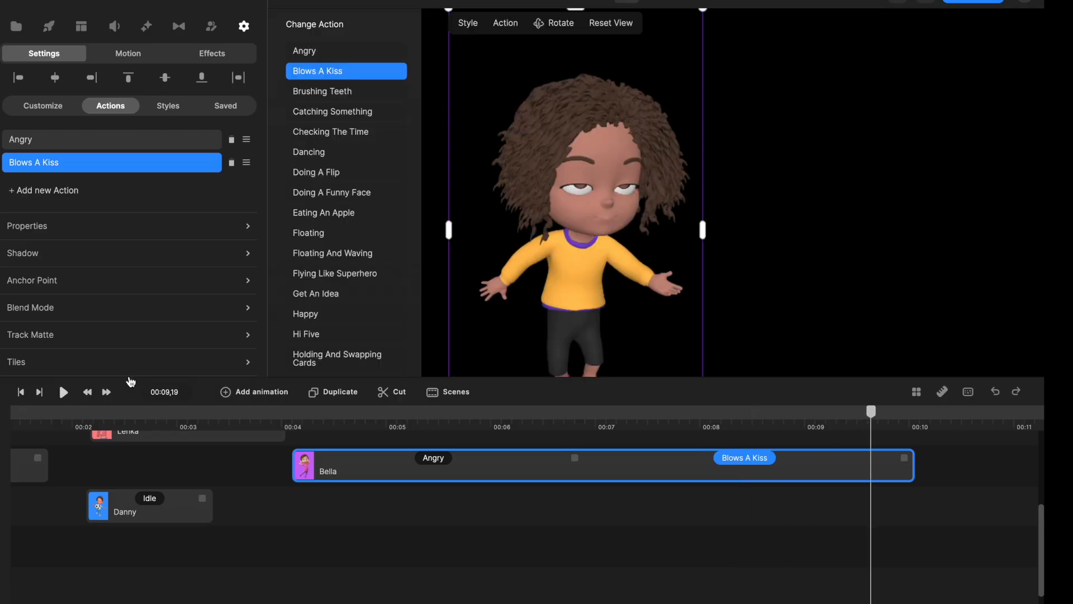
Add Doing A Flip, Floating, Listening To Another Character and Pointing Down to the girl's actions, and play the sequence from 00:04,03.
click(73, 192)
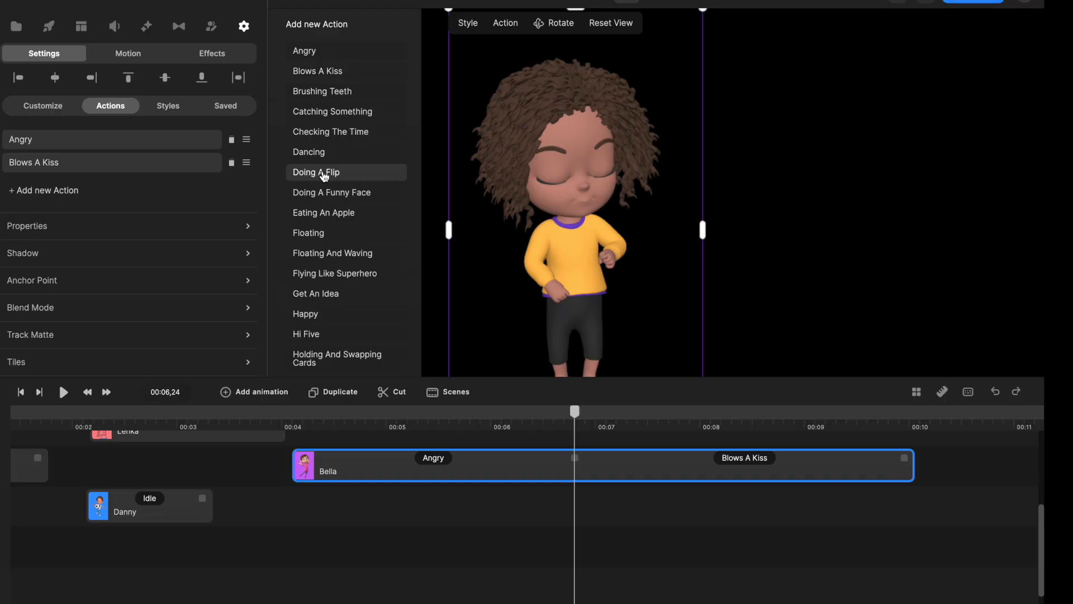
click(324, 174)
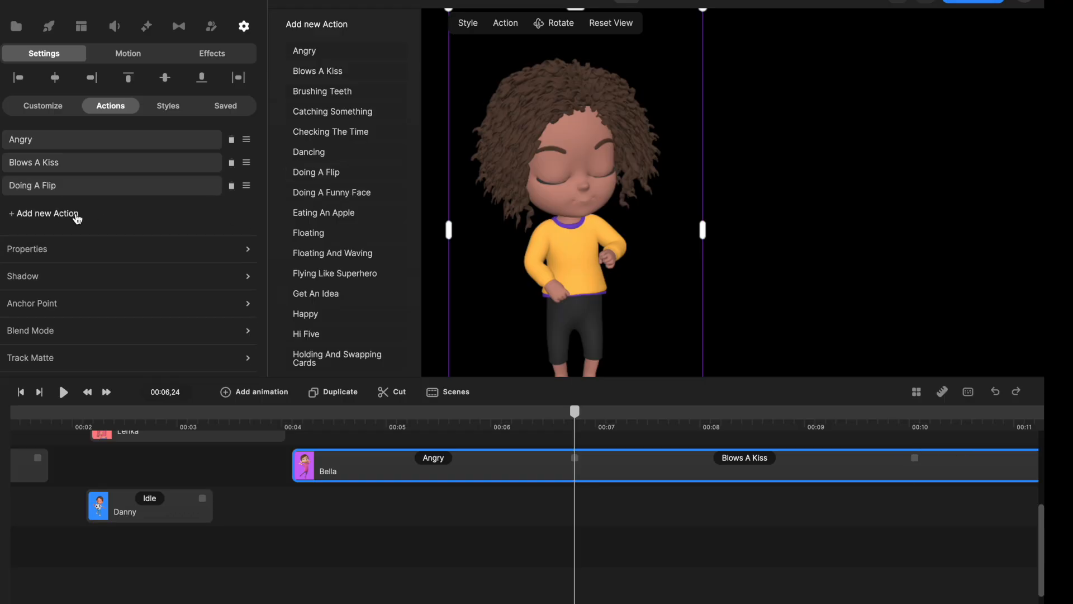
click(325, 238)
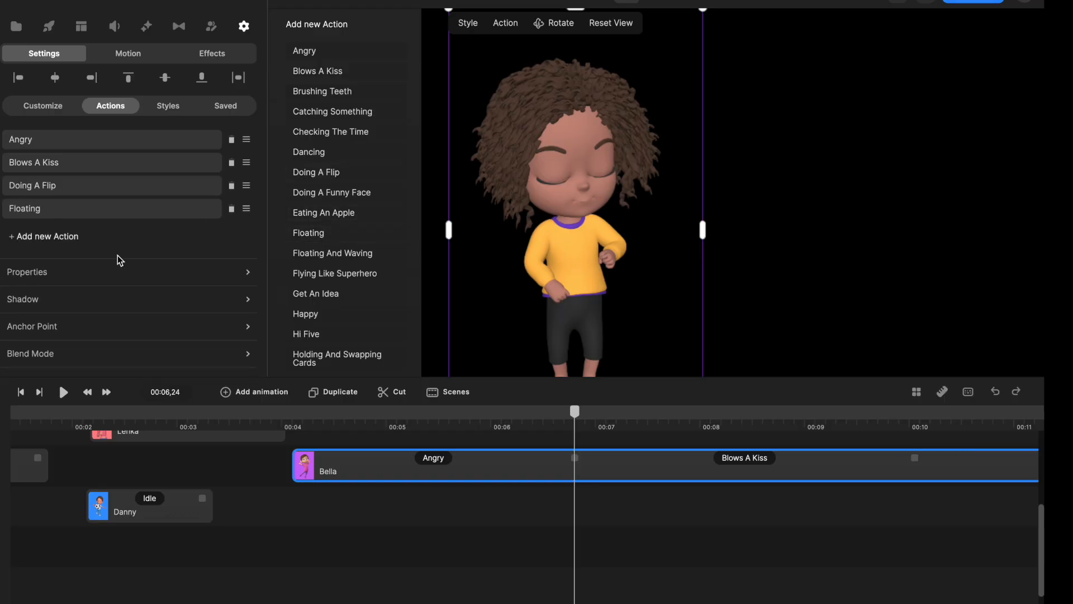
scroll(293, 317, down, 5)
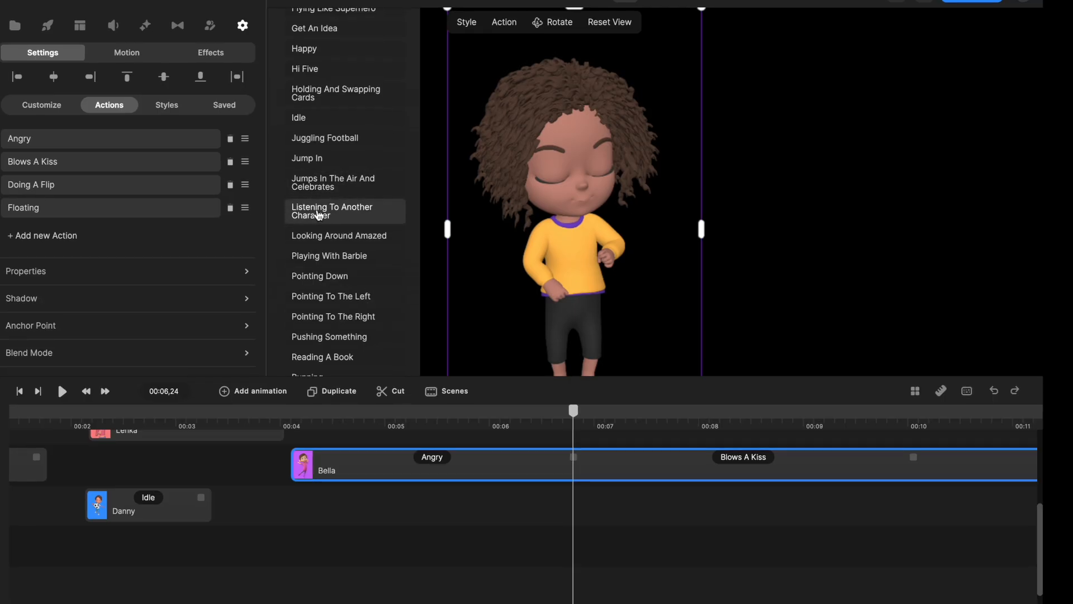
click(316, 215)
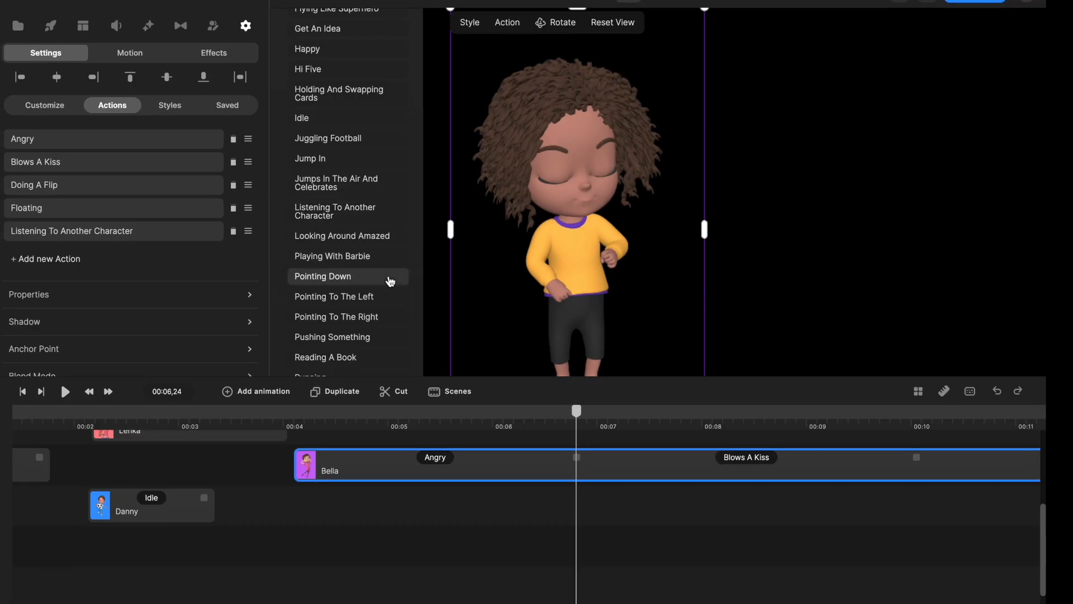
click(334, 279)
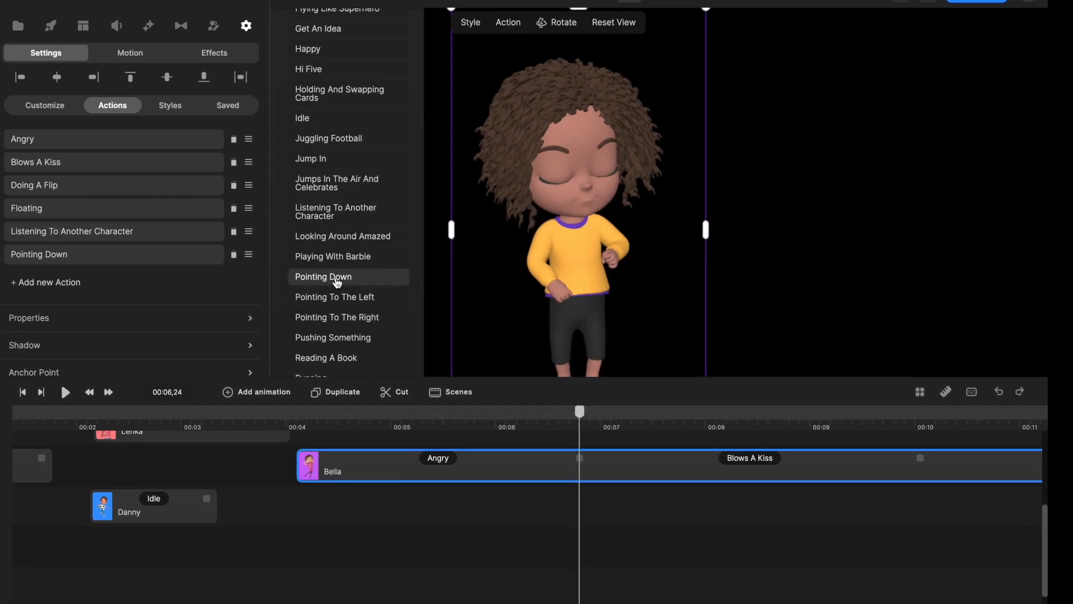
click(297, 420)
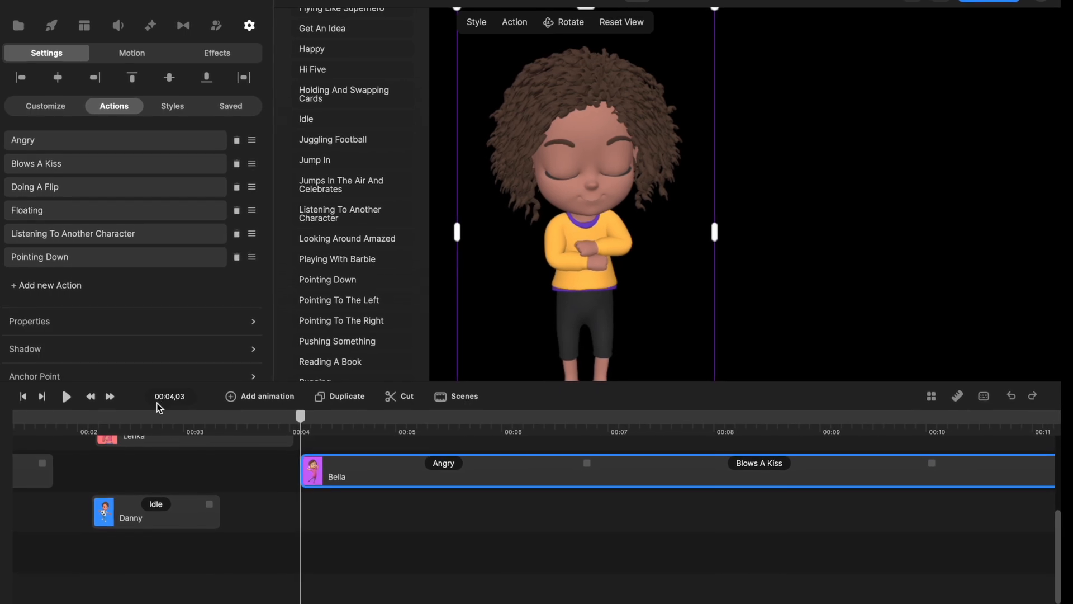
click(67, 397)
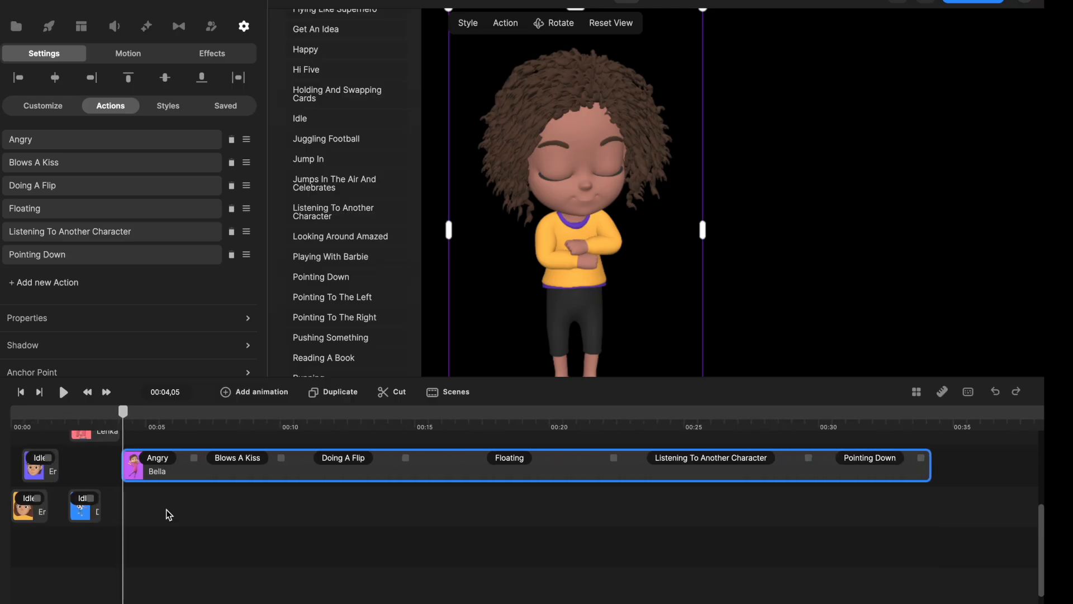
Move the blue-hoodie boy's clip above the girl's Listening To Another Character action and change his action to Talking To Another Character.
scroll(168, 512, up, 3)
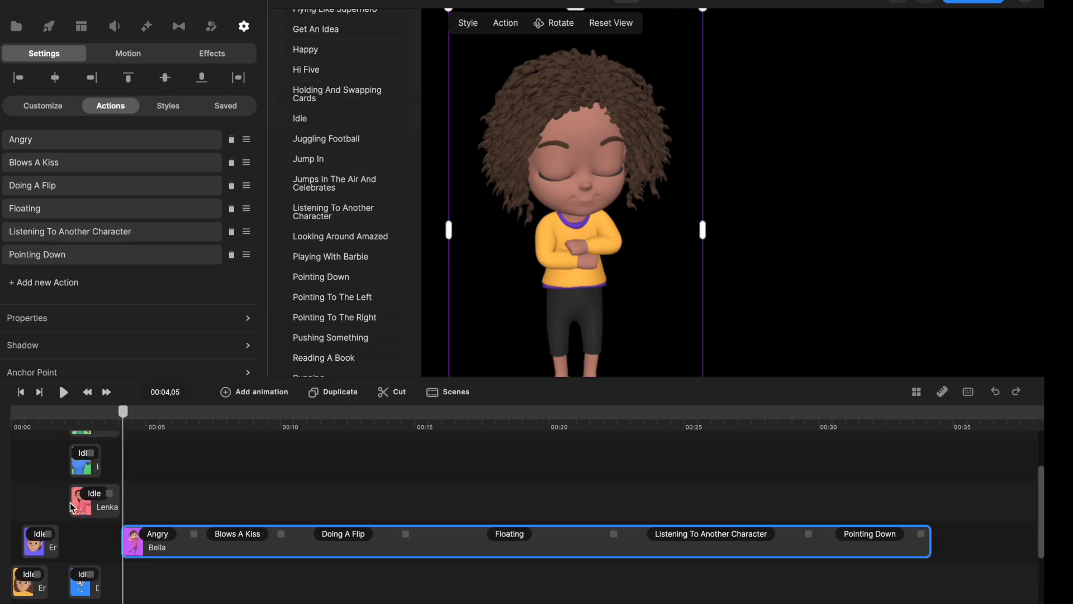
drag(93, 596, 660, 508)
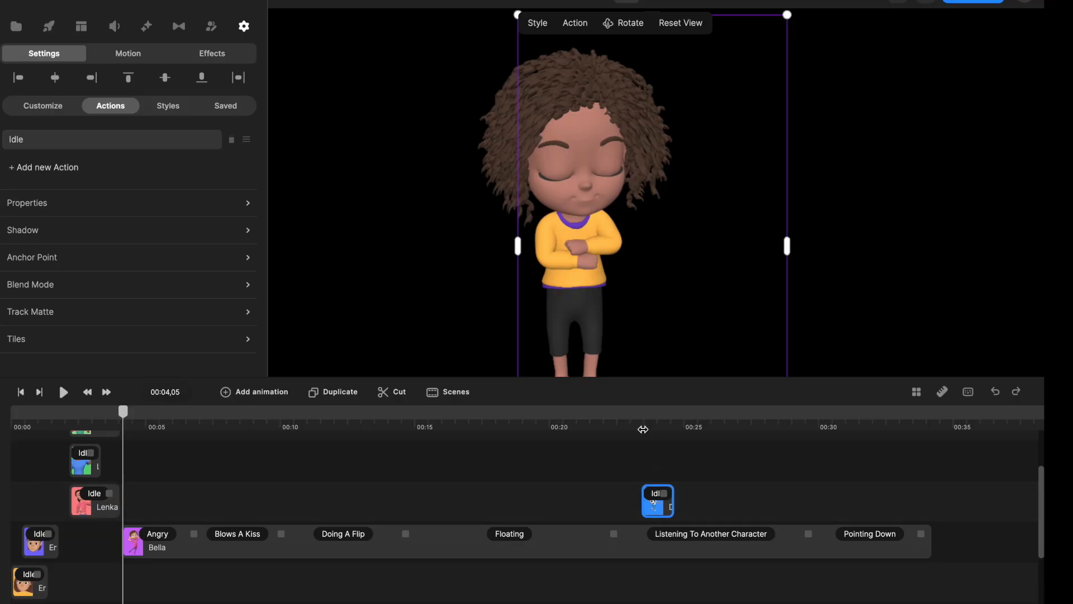
click(643, 429)
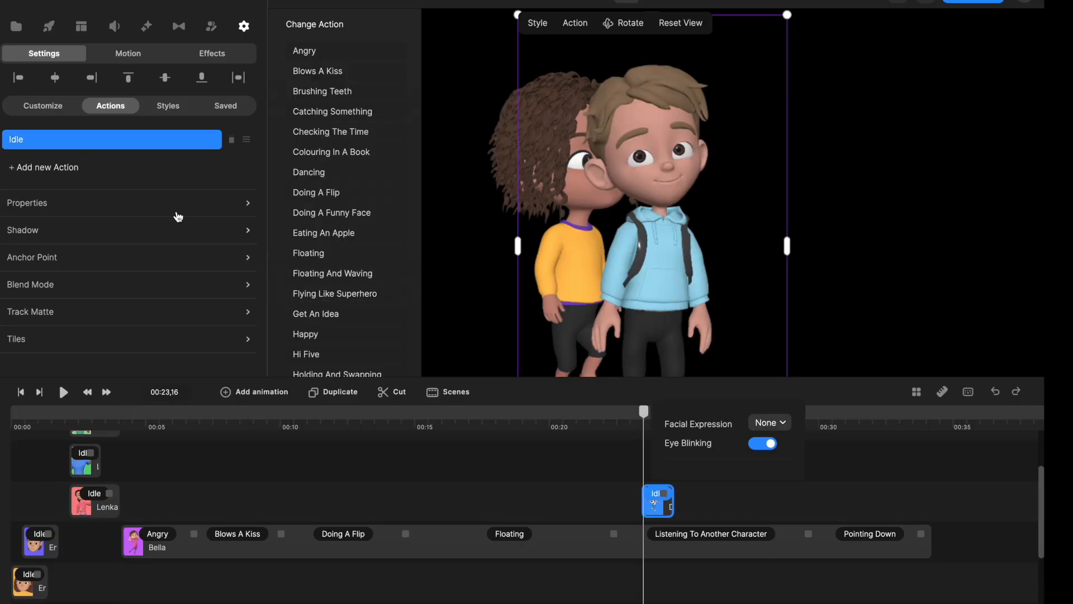
scroll(365, 299, down, 6)
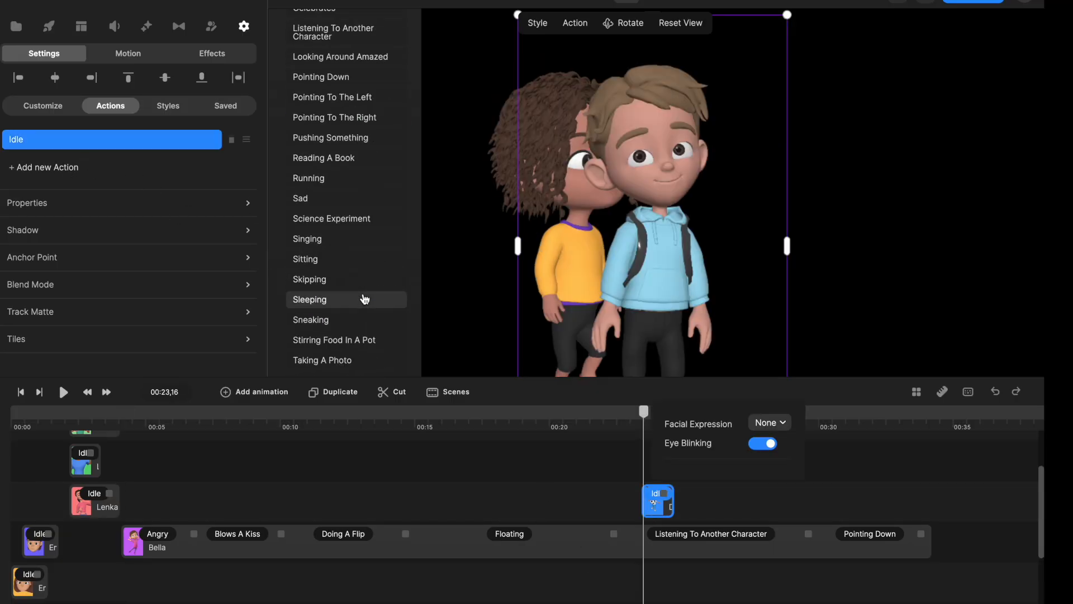
scroll(365, 299, down, 5)
click(313, 157)
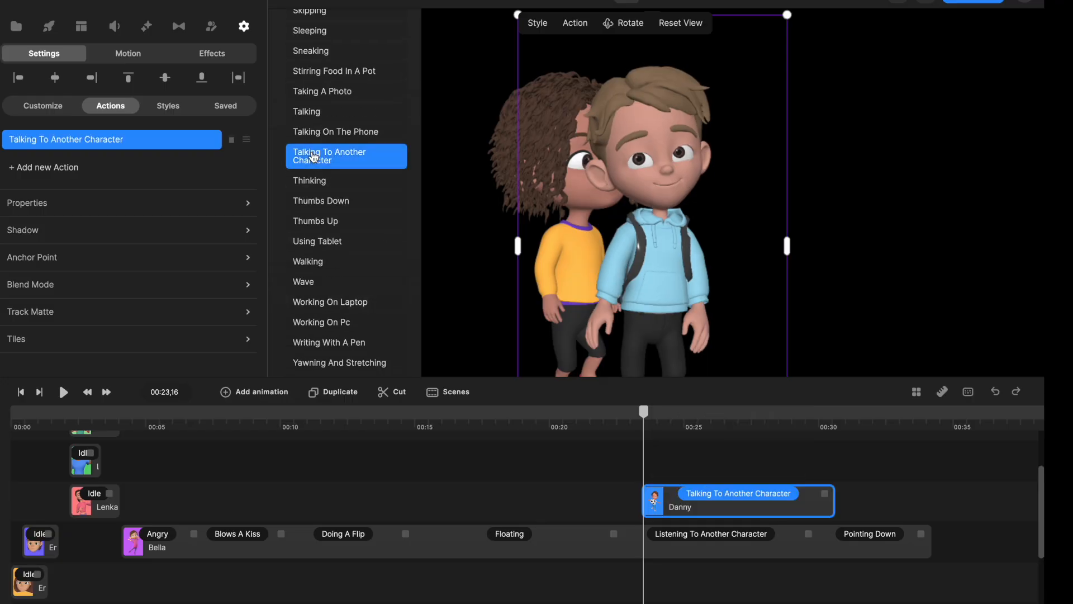
Place the blue-hoodie boy beside the girl and rotate him to face her.
drag(680, 169, 852, 158)
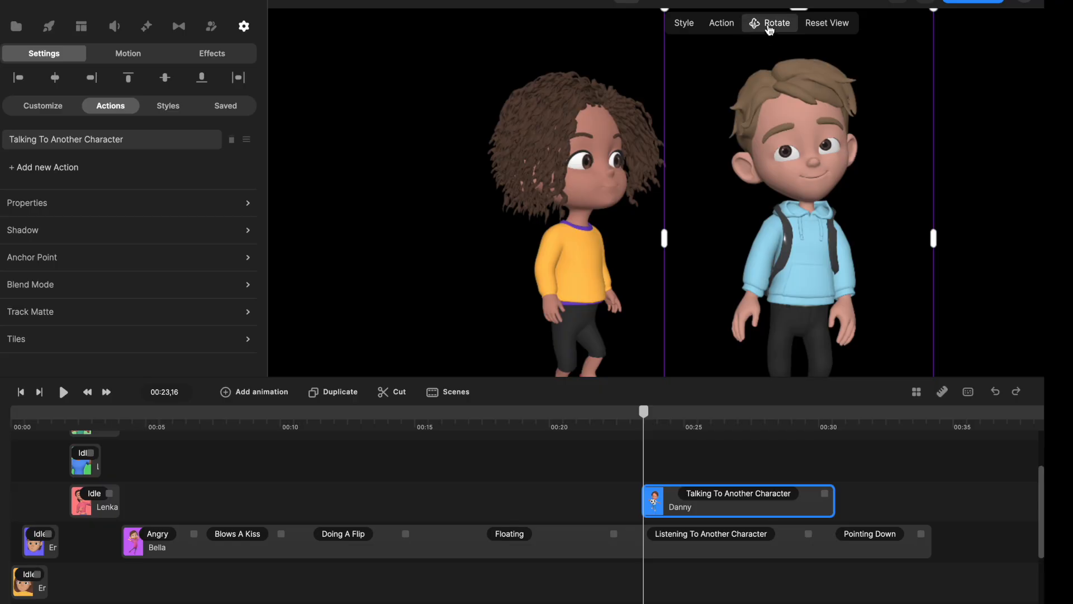
drag(867, 137, 773, 151)
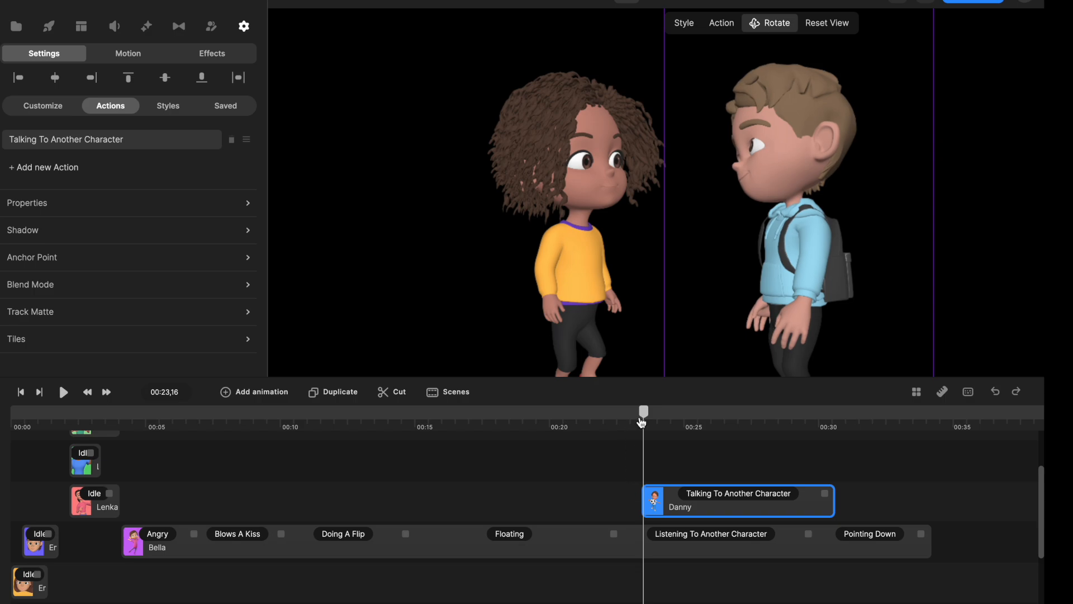
Start the boy's clip at about 00:22,09, where the girl's listening action begins, and play back their conversation.
drag(643, 415, 610, 451)
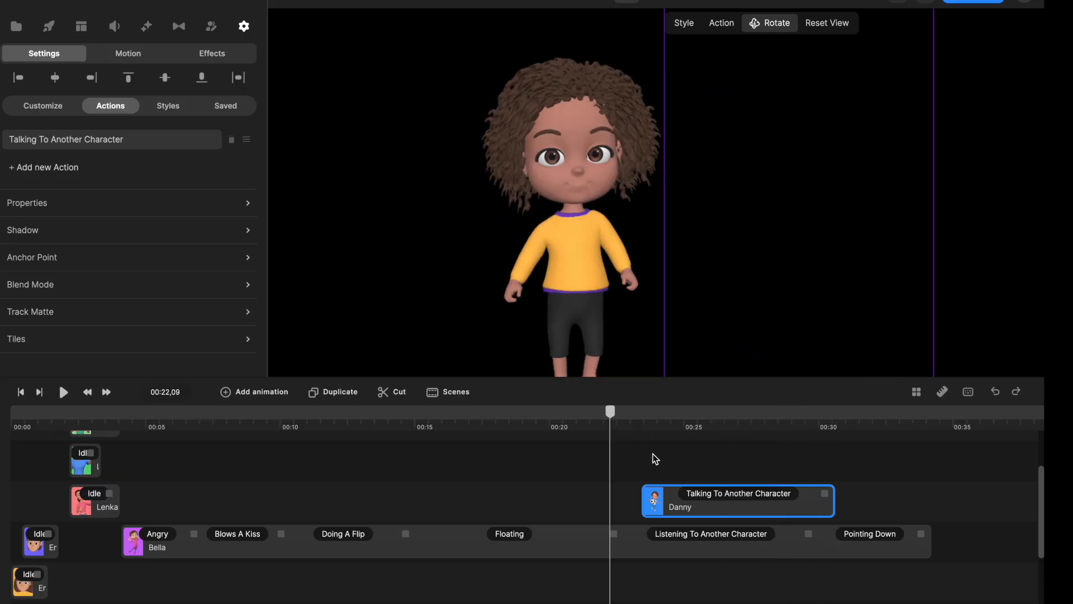
drag(671, 500, 649, 497)
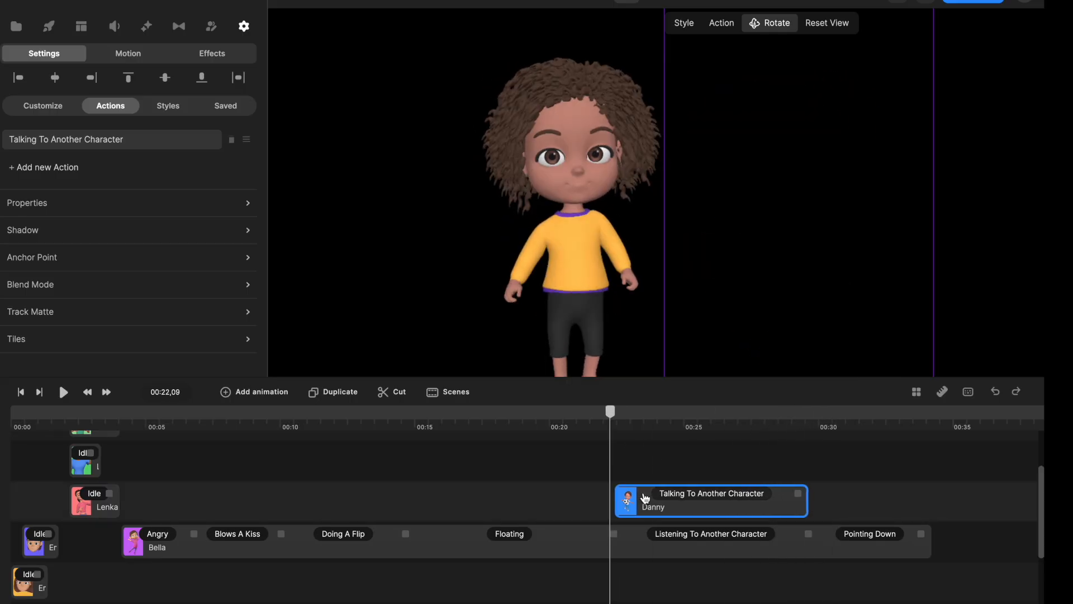
click(61, 392)
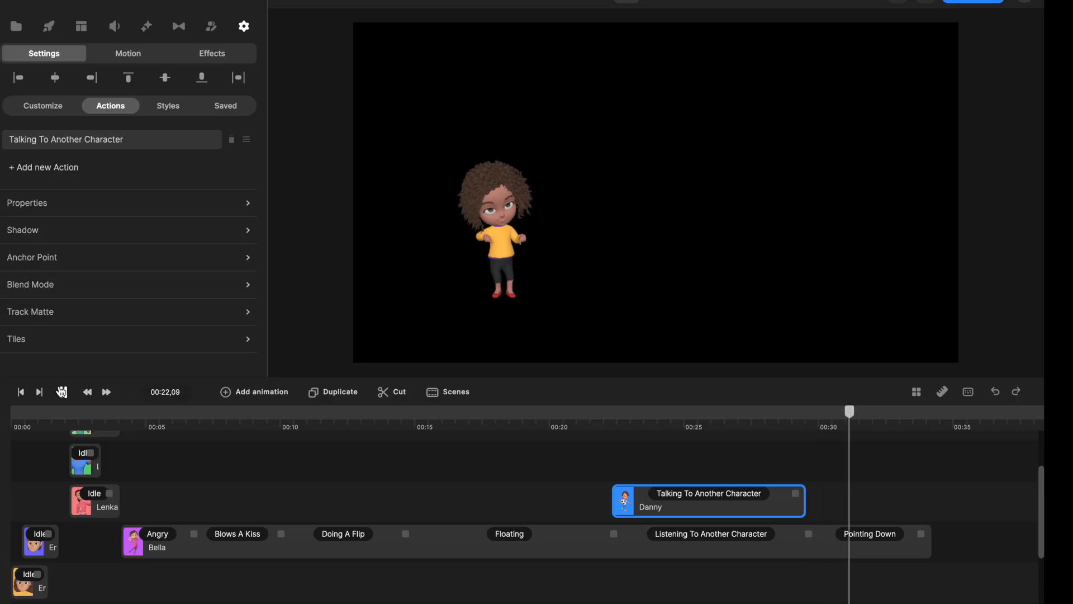
click(62, 392)
drag(618, 430, 818, 460)
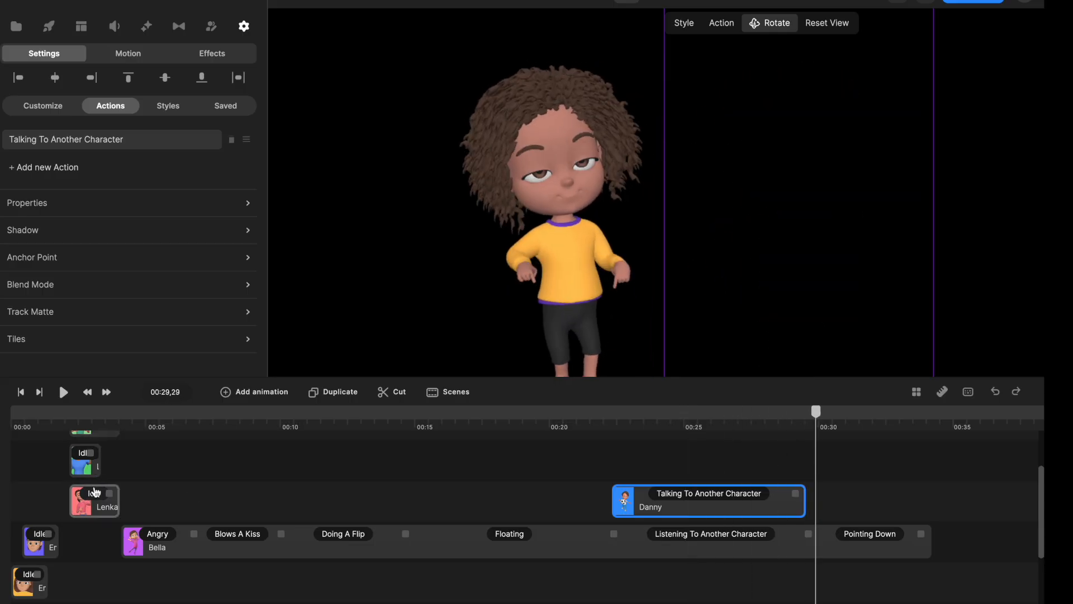
Move the clip of the man in the blue uniform above the girl's second action and change his action to Dancing.
scroll(257, 494, up, 1)
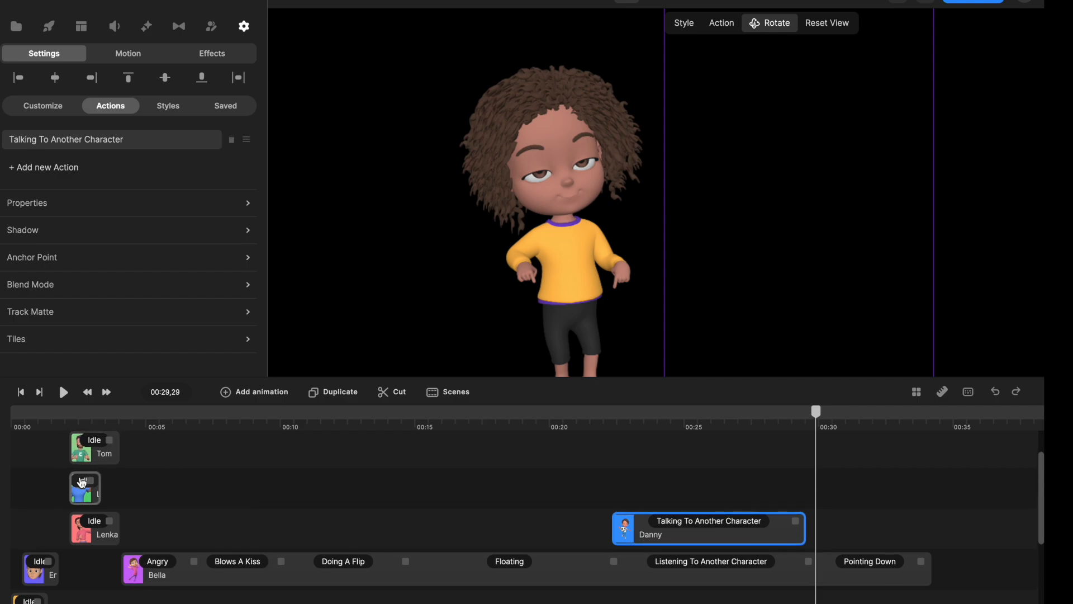
drag(79, 491, 259, 491)
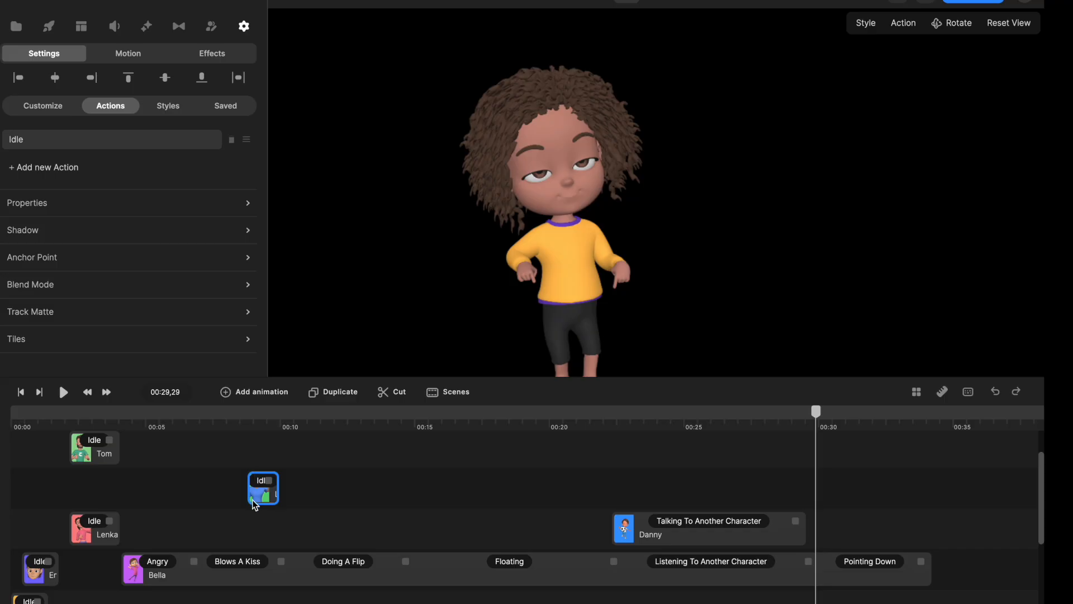
double_click(221, 486)
scroll(305, 39, down, 3)
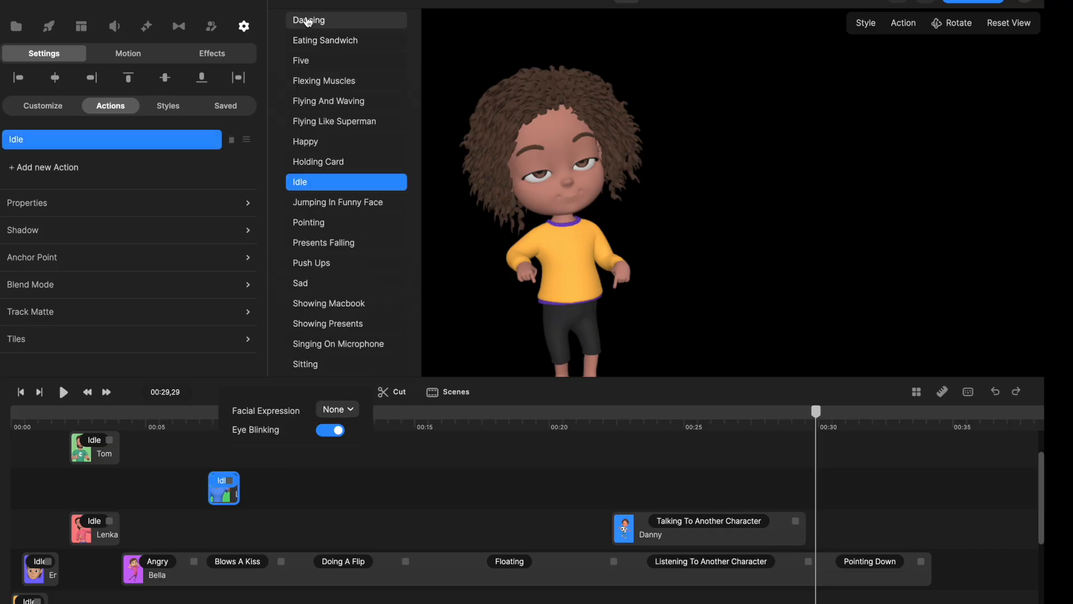
click(309, 21)
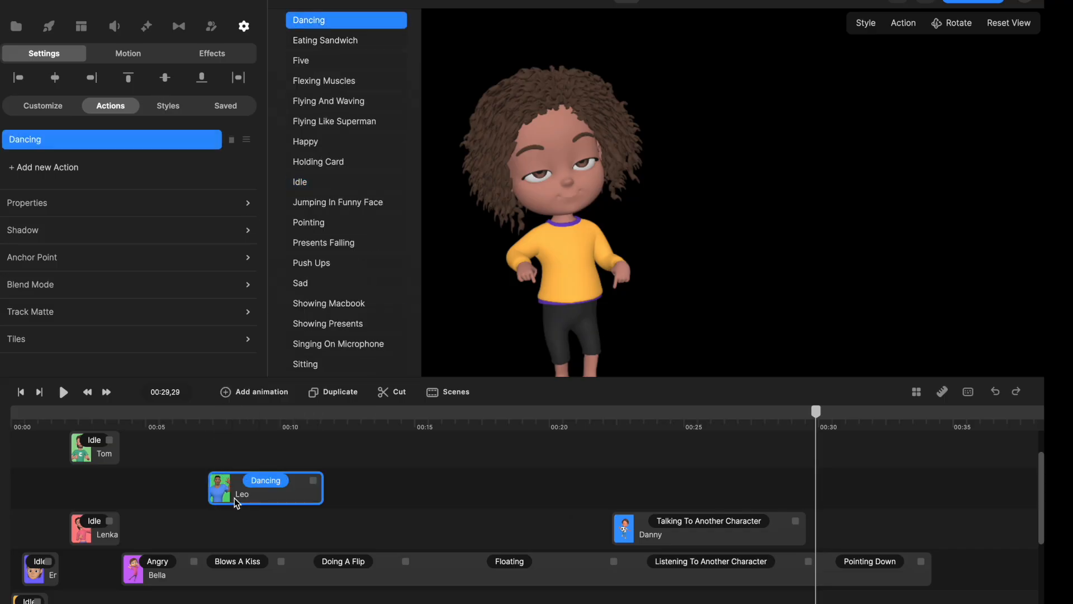
Replace the girl's Blows A Kiss action with Dancing and match the uniformed man's clip to the length of her dance.
double_click(237, 561)
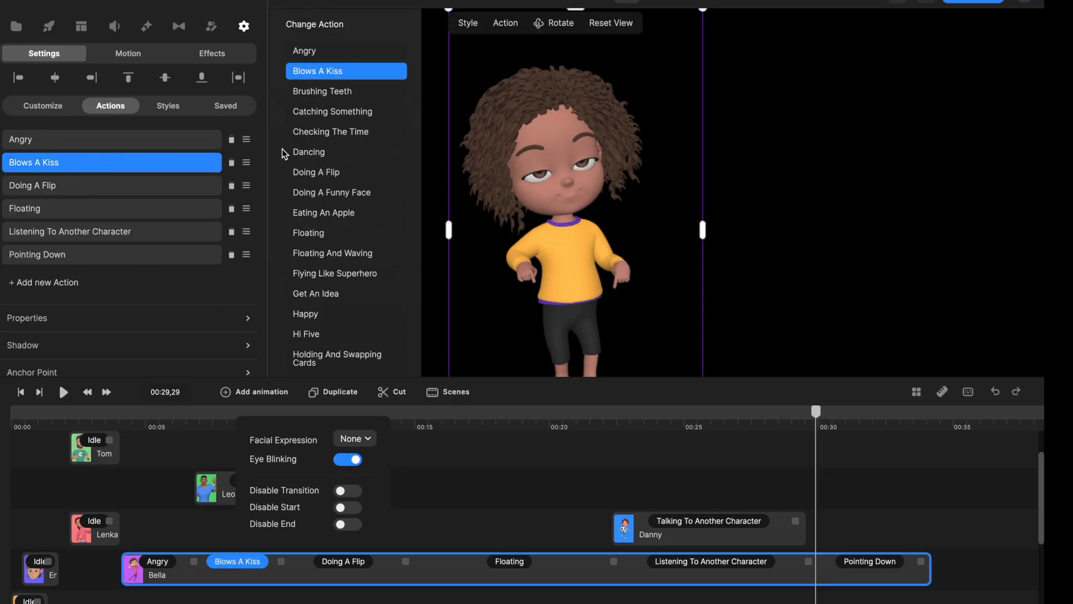
click(307, 151)
mouse_move(215, 503)
mouse_down()
mouse_move(222, 529)
mouse_move(223, 502)
mouse_up()
drag(304, 495, 350, 481)
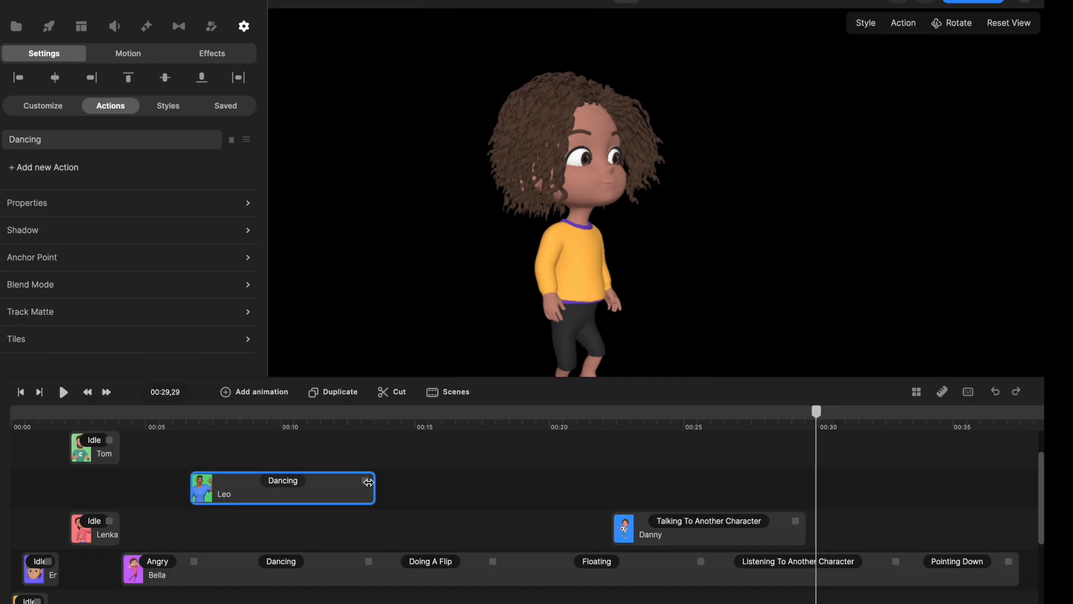
Place the dancing man on the far side of the canvas turned toward the girl, and scrub through their shared dance.
drag(197, 425, 290, 436)
scroll(484, 326, down, 2)
scroll(485, 327, up, 2)
scroll(484, 327, down, 1)
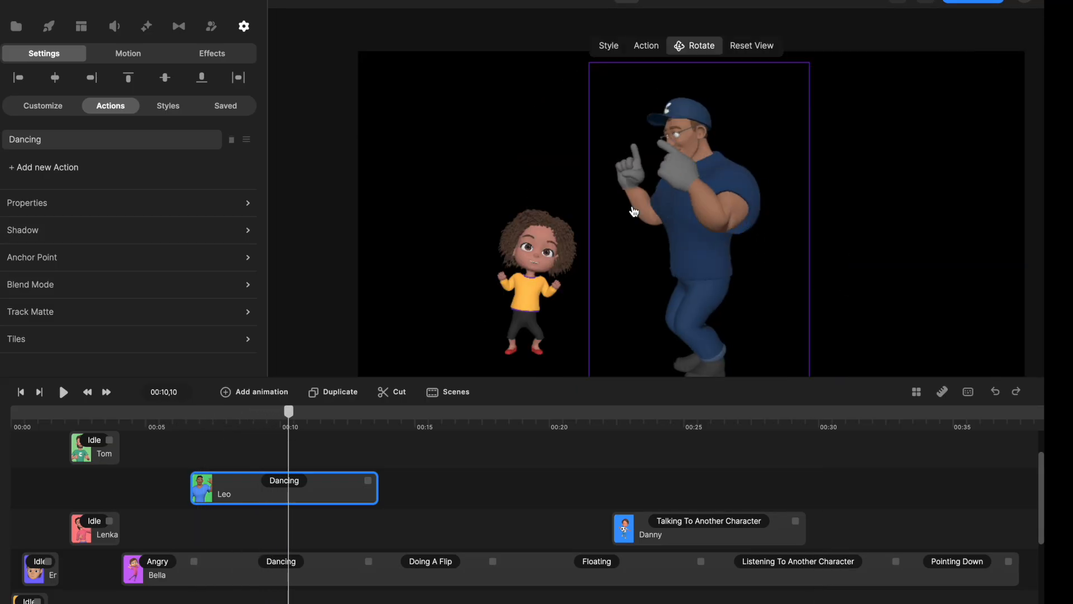
drag(634, 211, 699, 216)
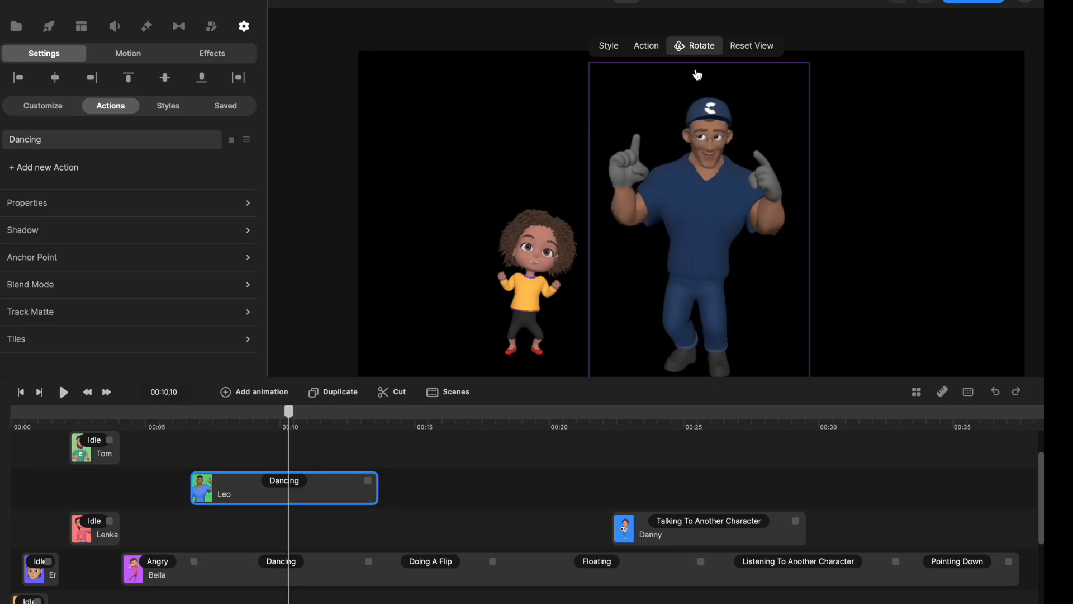
drag(709, 137, 849, 205)
click(193, 426)
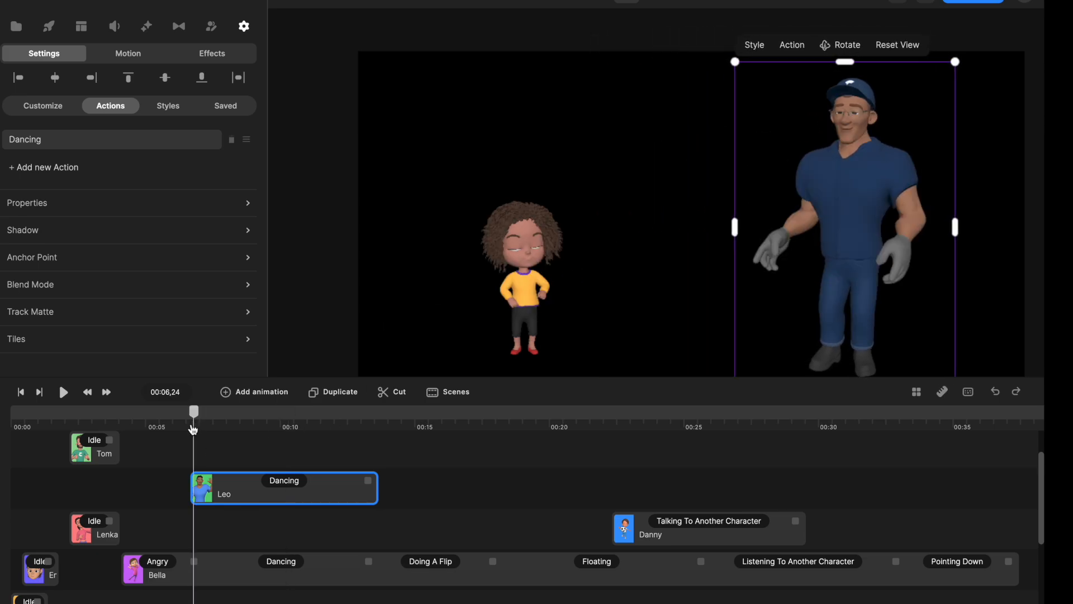
drag(194, 415, 345, 433)
Move the bearded man's clip above the start of the girl's Floating action and change his action to Super Hero Flying.
drag(92, 451, 417, 538)
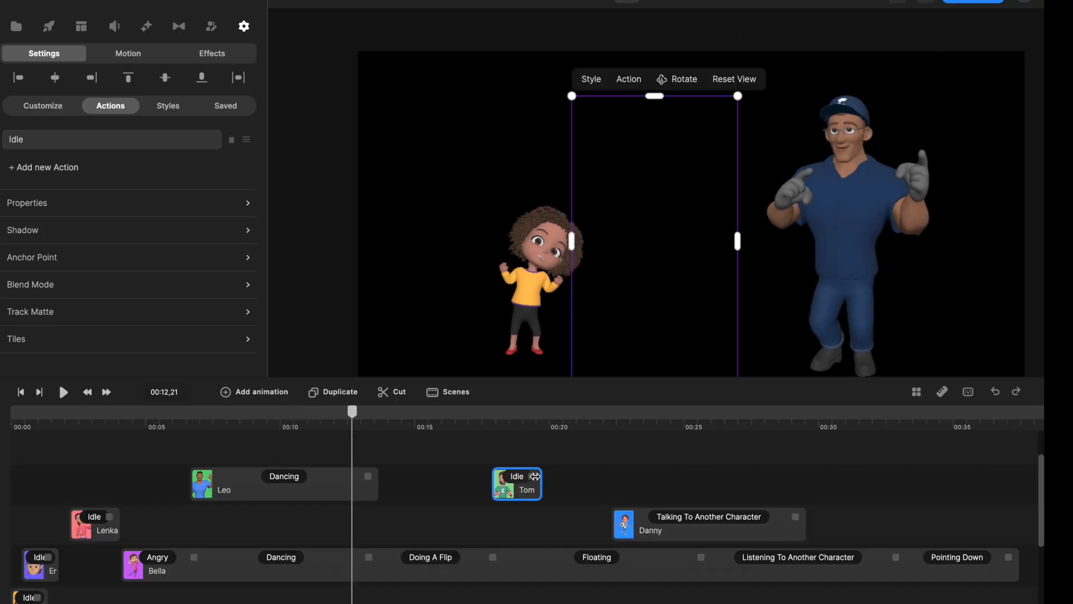
drag(537, 479, 502, 489)
click(512, 478)
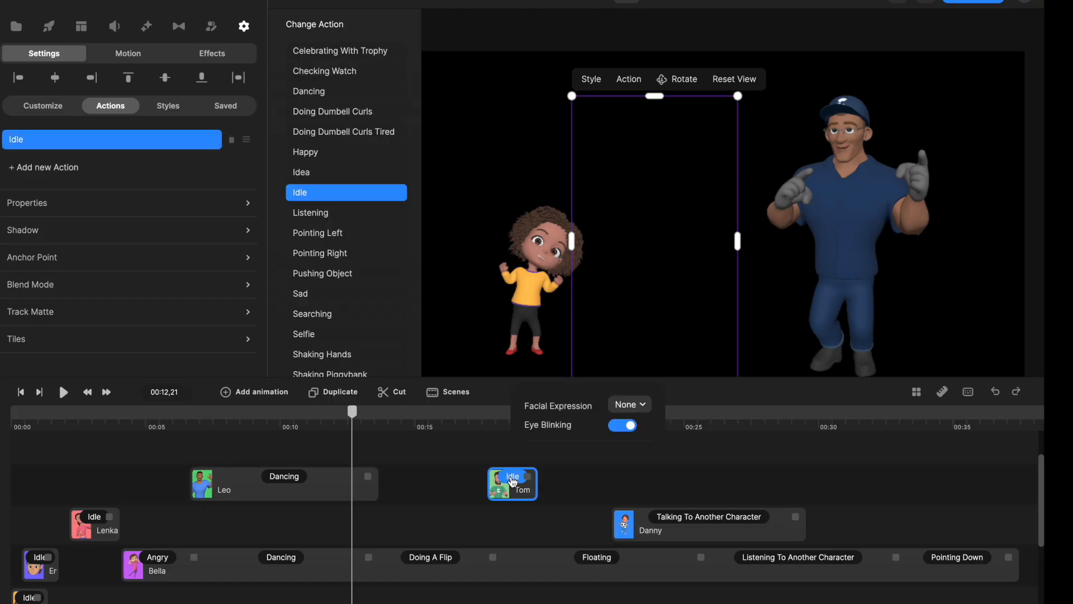
scroll(359, 263, down, 5)
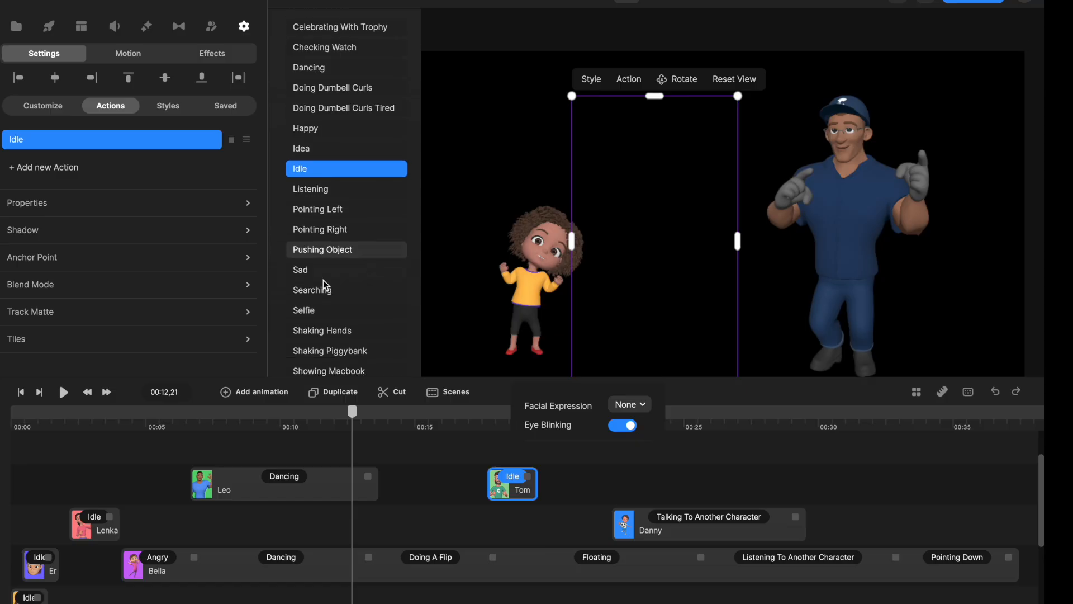
scroll(359, 282, up, 4)
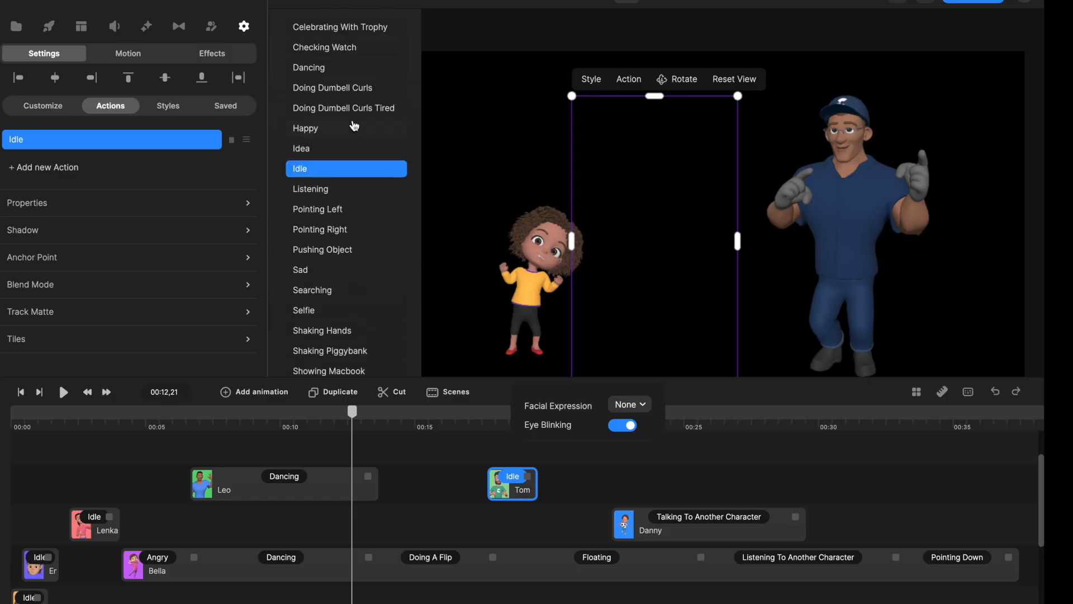
scroll(354, 126, down, 8)
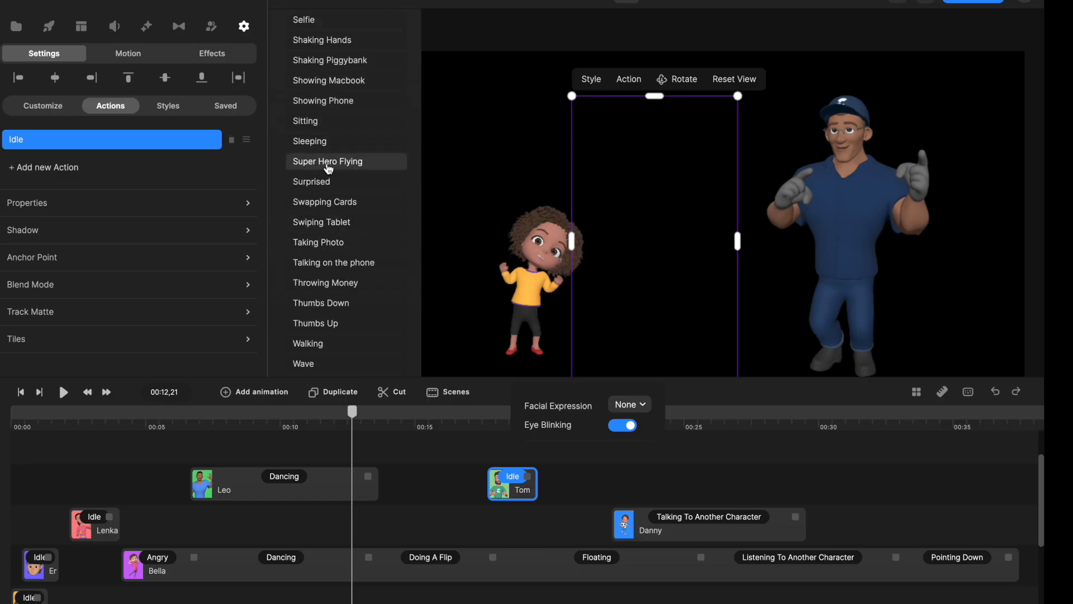
click(328, 165)
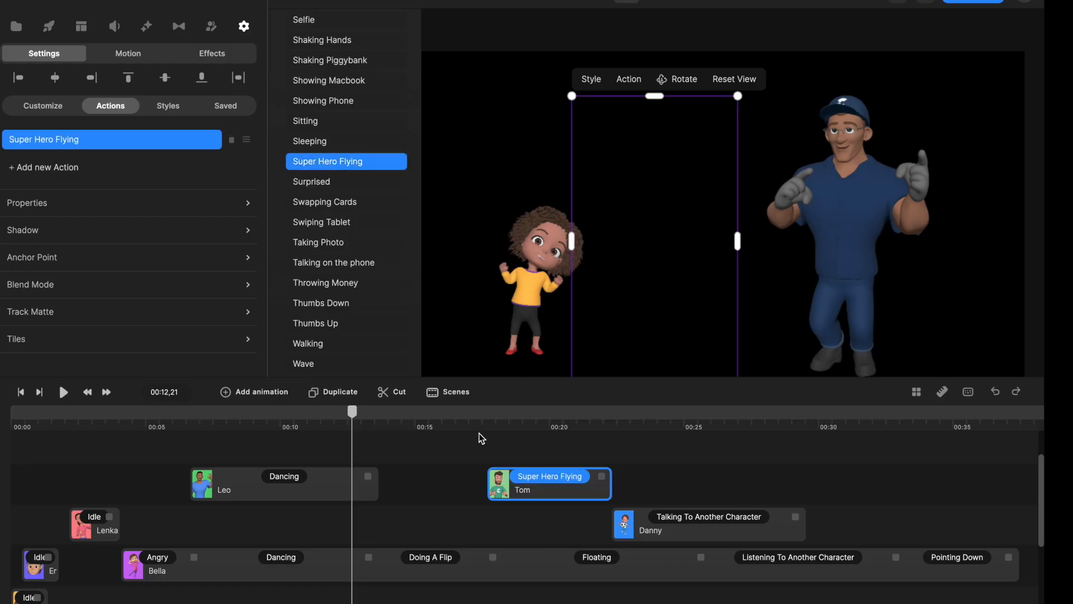
Position the flying bearded man beside the floating girl and rotate him so they fly together, checking up to about 00:21,19.
drag(484, 428, 543, 423)
drag(617, 239, 704, 151)
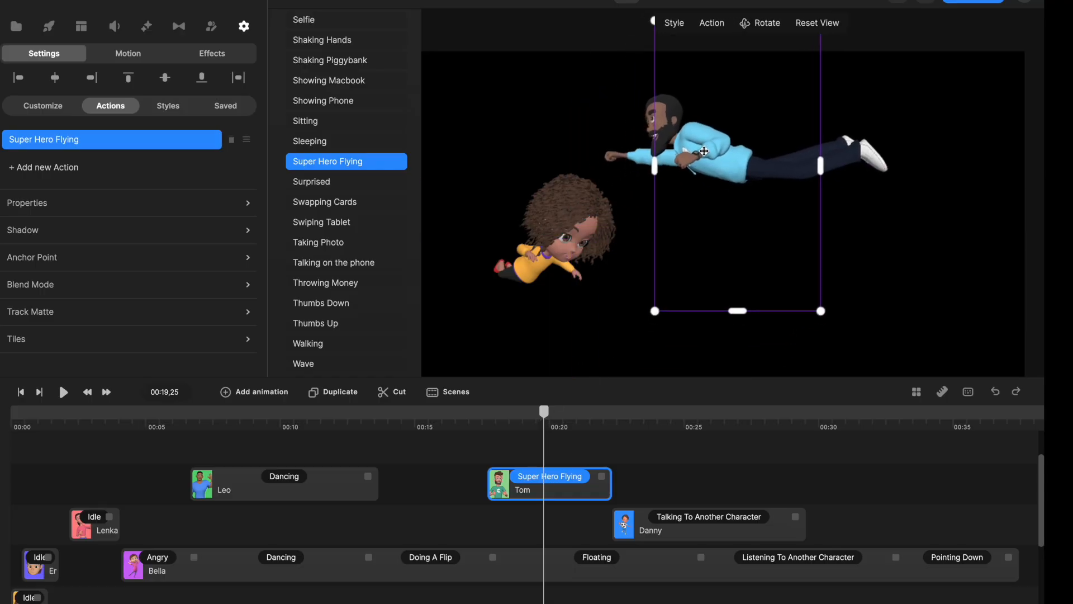
drag(547, 413, 585, 425)
drag(699, 109, 786, 168)
click(585, 210)
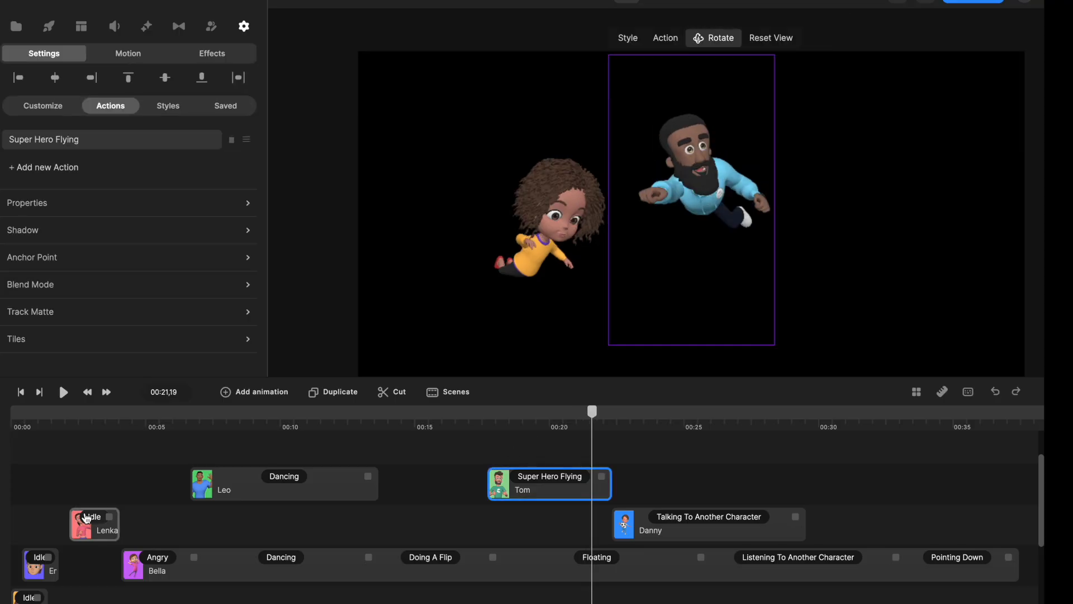
Align the flying, talking and red-thumbnail characters' clips with the girl's Floating, Listening and Pointing Down actions, and set the last one's action to Pointing Right.
drag(96, 532, 920, 523)
click(921, 518)
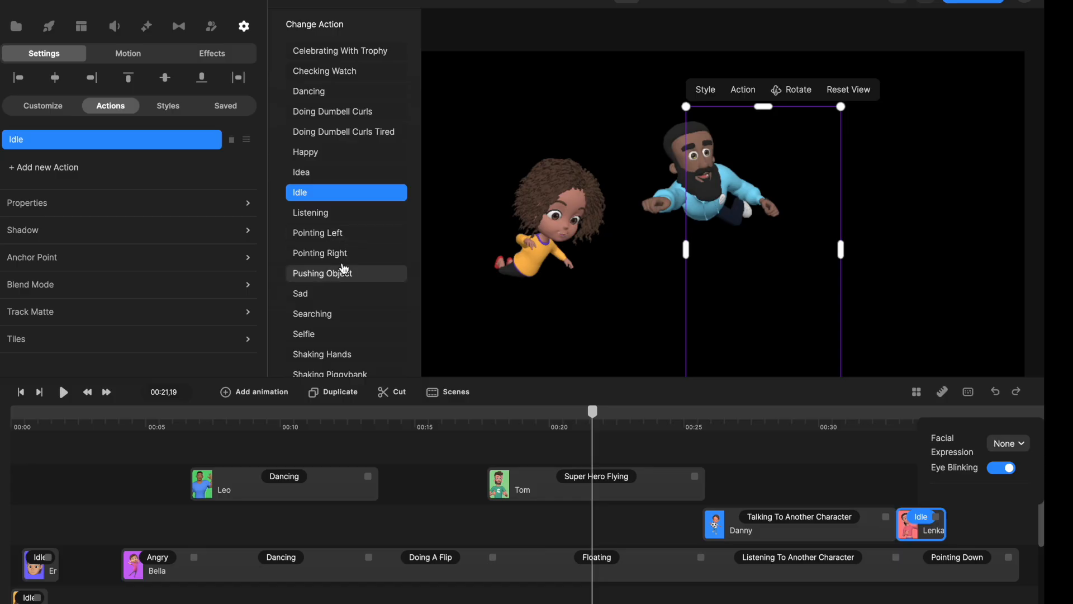
click(335, 253)
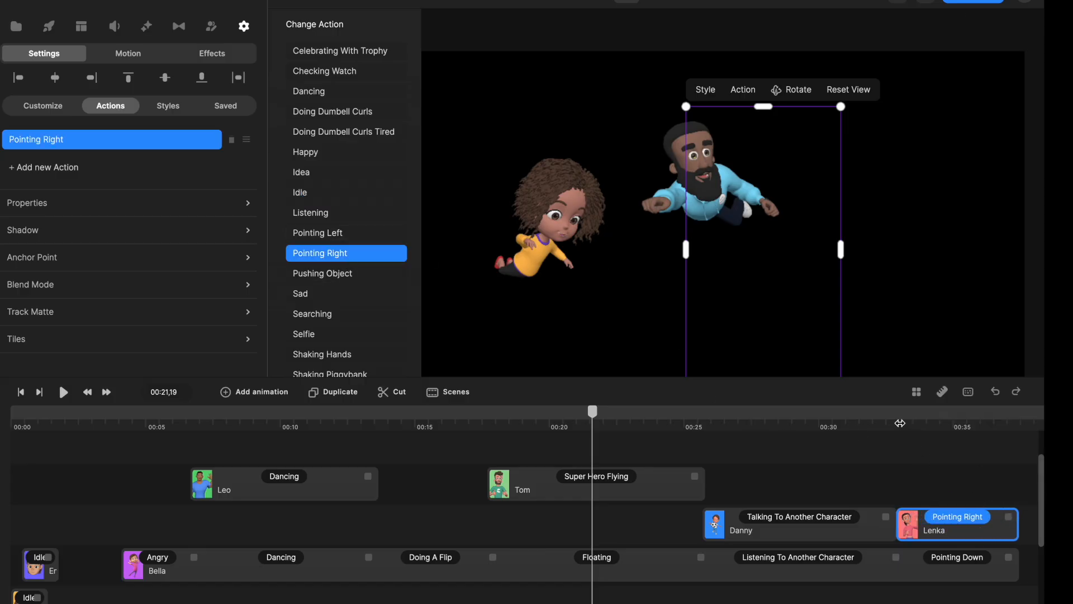
Play back the combined character sequence from 00:04,12 into the girl's flip and pause at 00:16,21.
drag(900, 424, 139, 447)
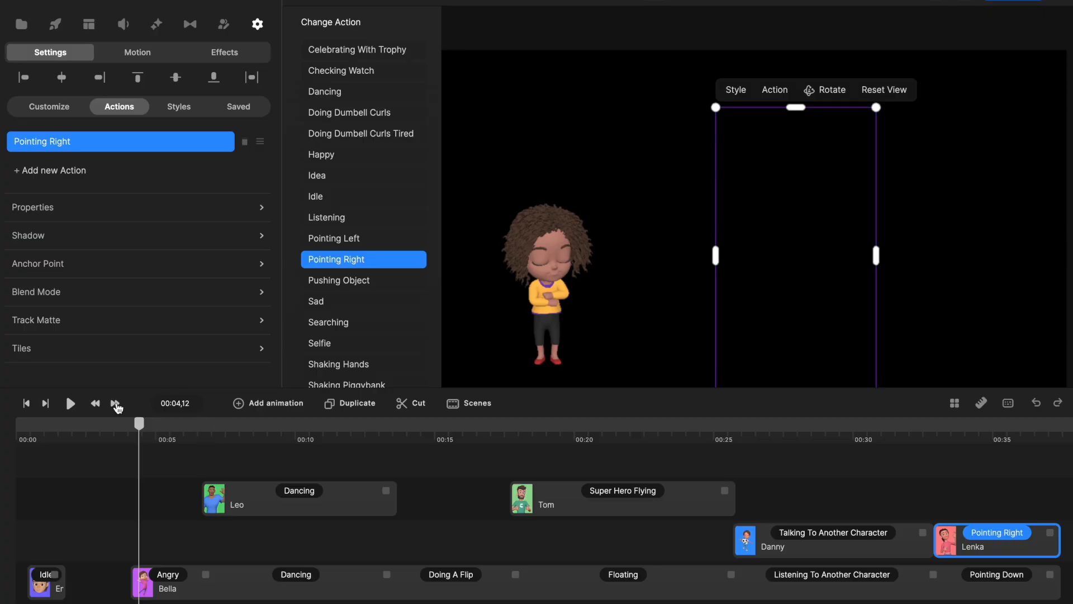
click(70, 403)
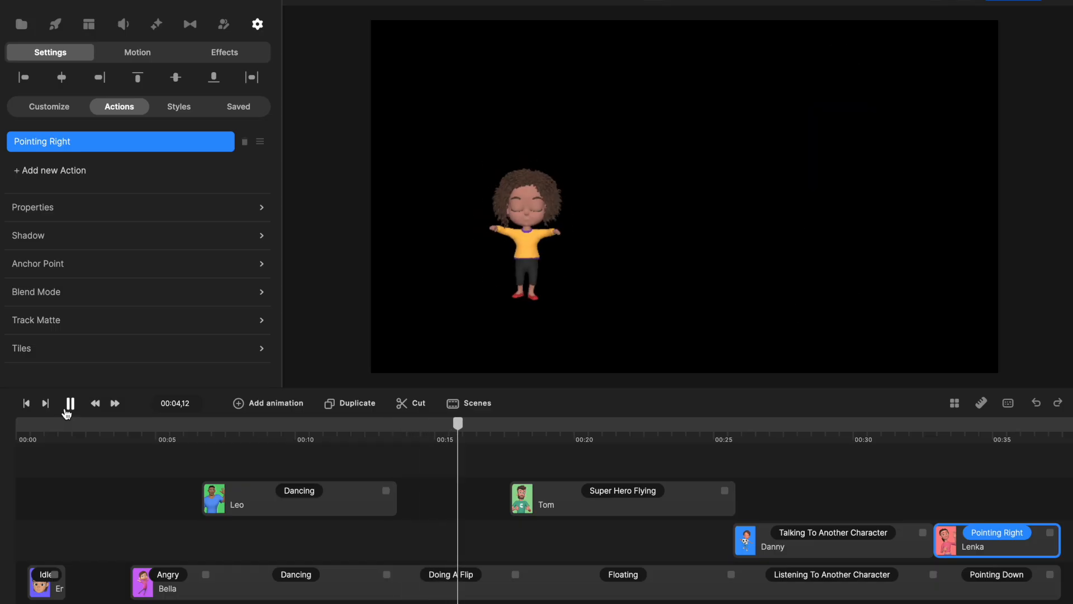
click(68, 403)
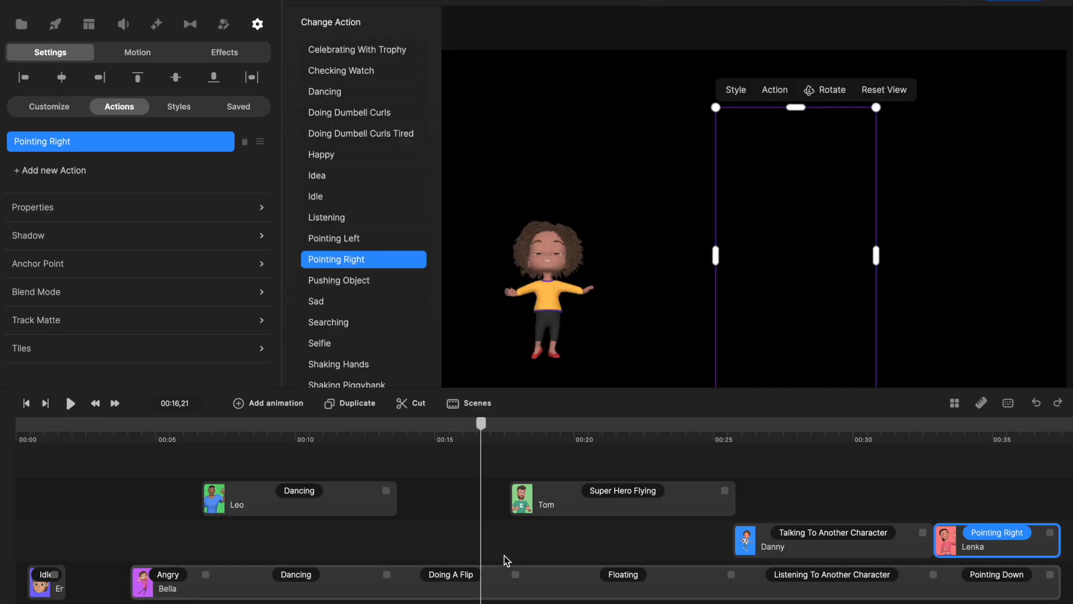
Delete the Doing A Flip action from the girl's action list.
click(460, 575)
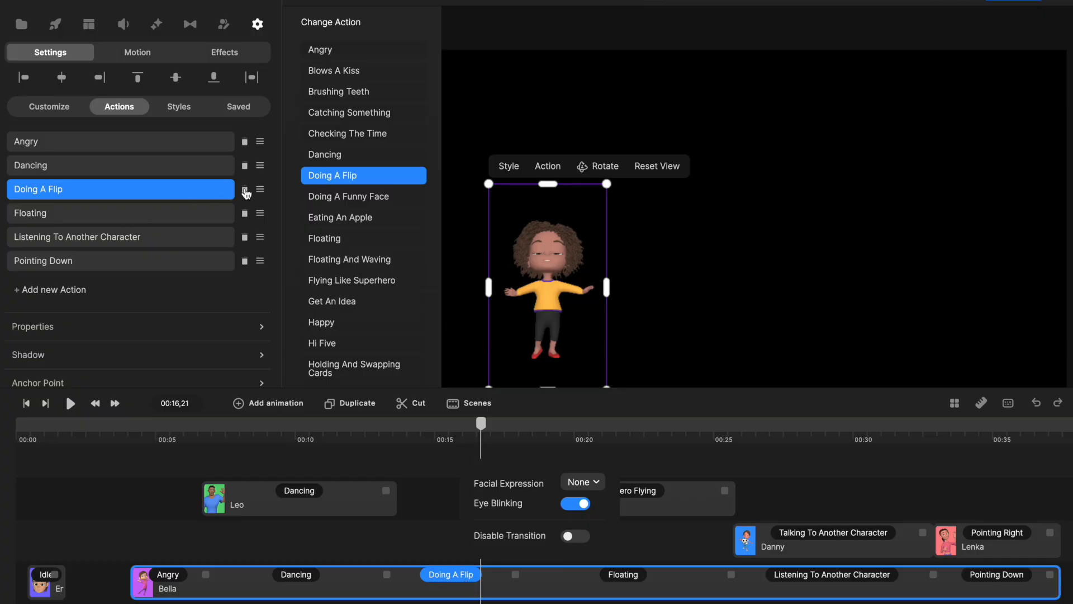
mouse_move(261, 194)
mouse_down()
mouse_move(259, 282)
mouse_move(258, 175)
mouse_move(260, 186)
mouse_up()
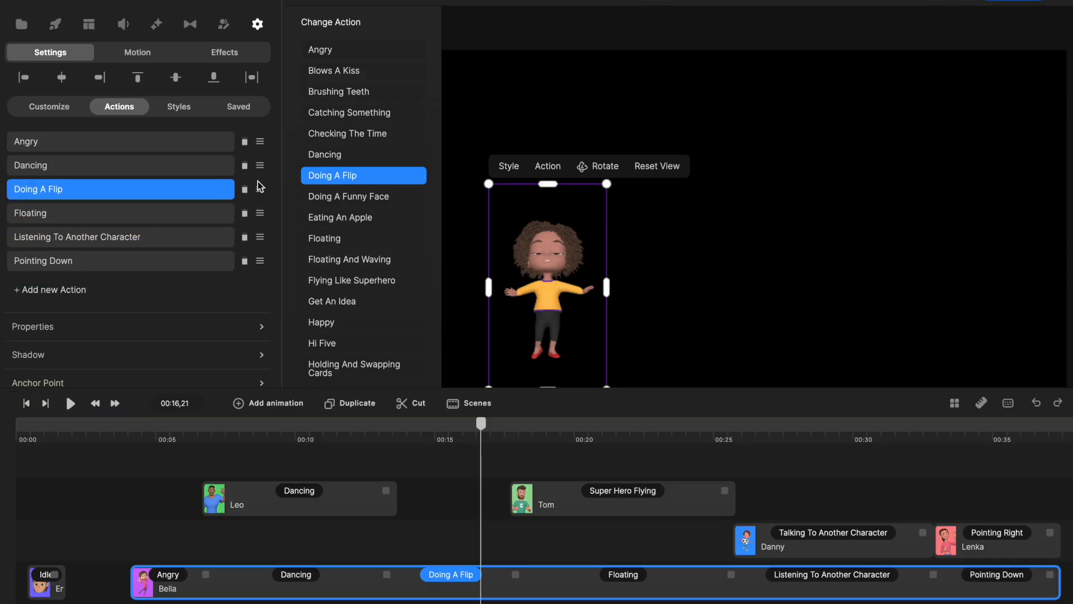
click(242, 192)
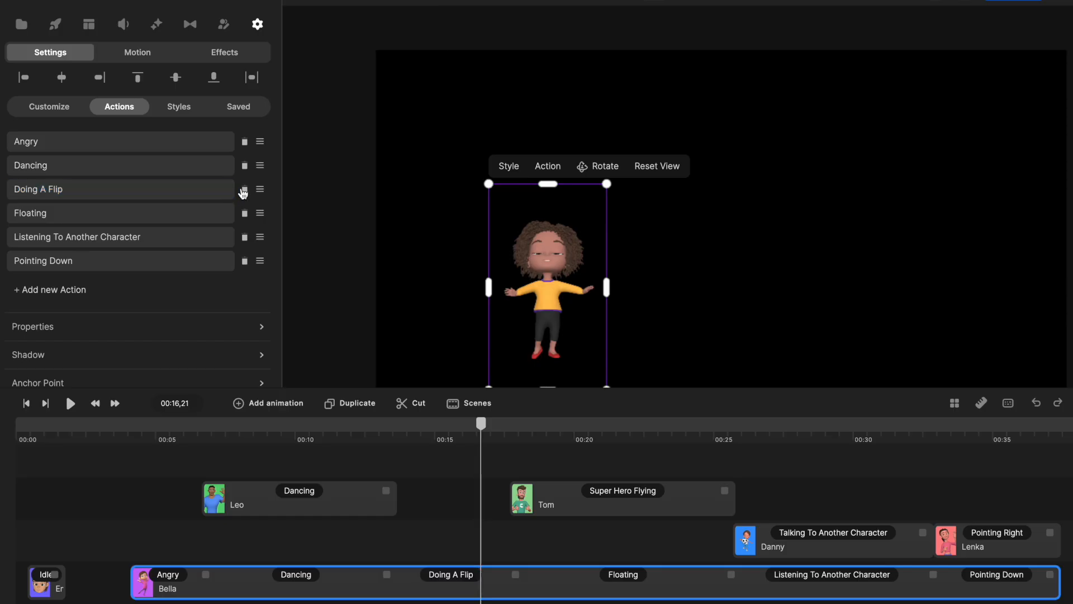
click(245, 190)
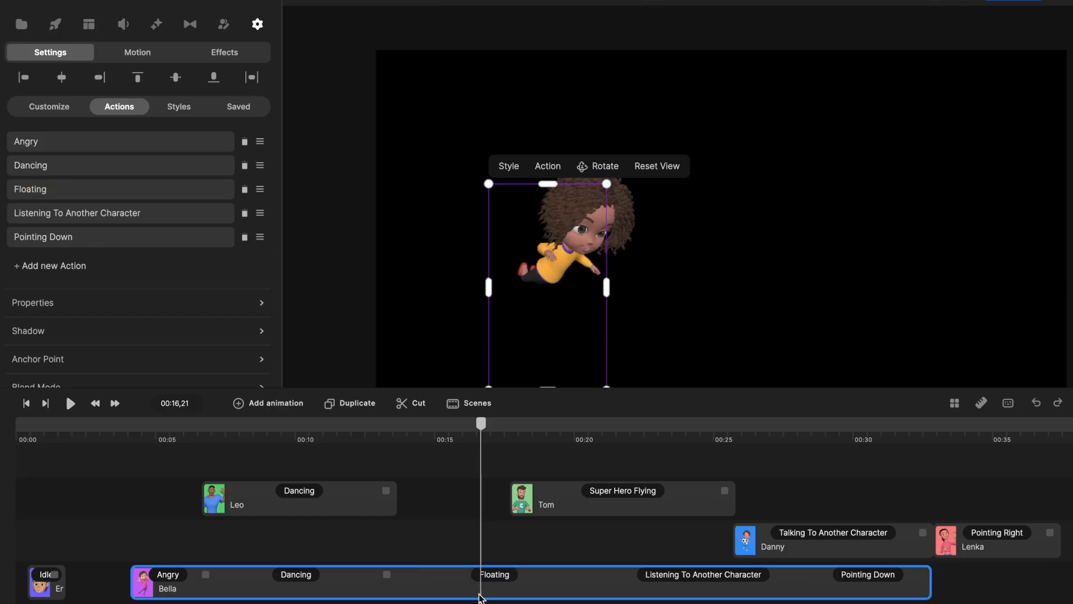
Shift the Super Hero Flying, Talking and Pointing Right clips earlier and trim the flying one to match the girl's Floating, Listening and Pointing Down actions.
drag(539, 505, 428, 499)
drag(764, 544, 644, 542)
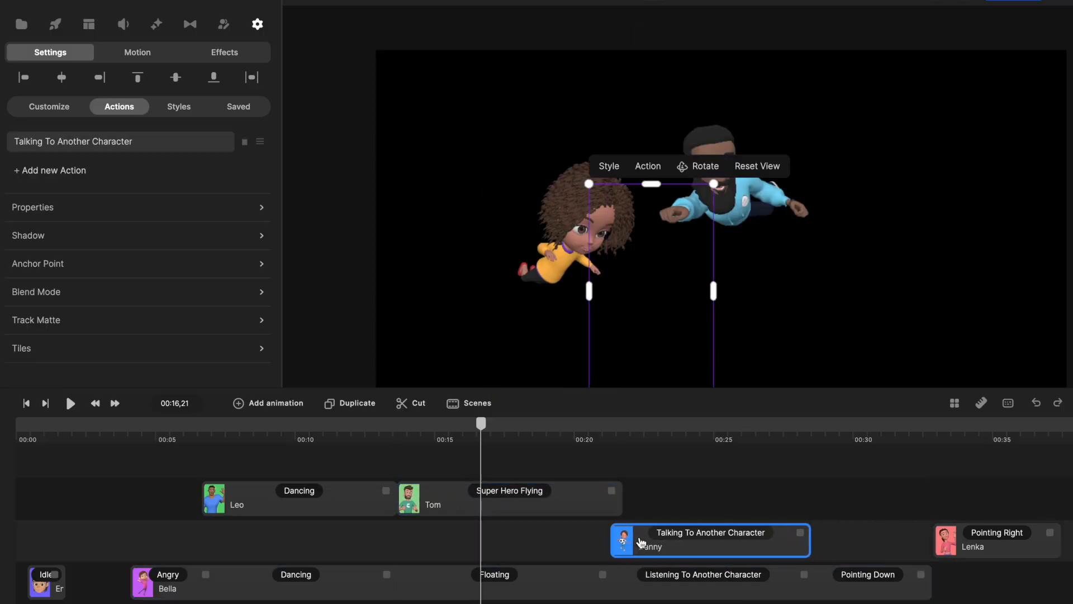
drag(969, 550, 772, 541)
drag(612, 488, 602, 489)
drag(842, 547, 838, 546)
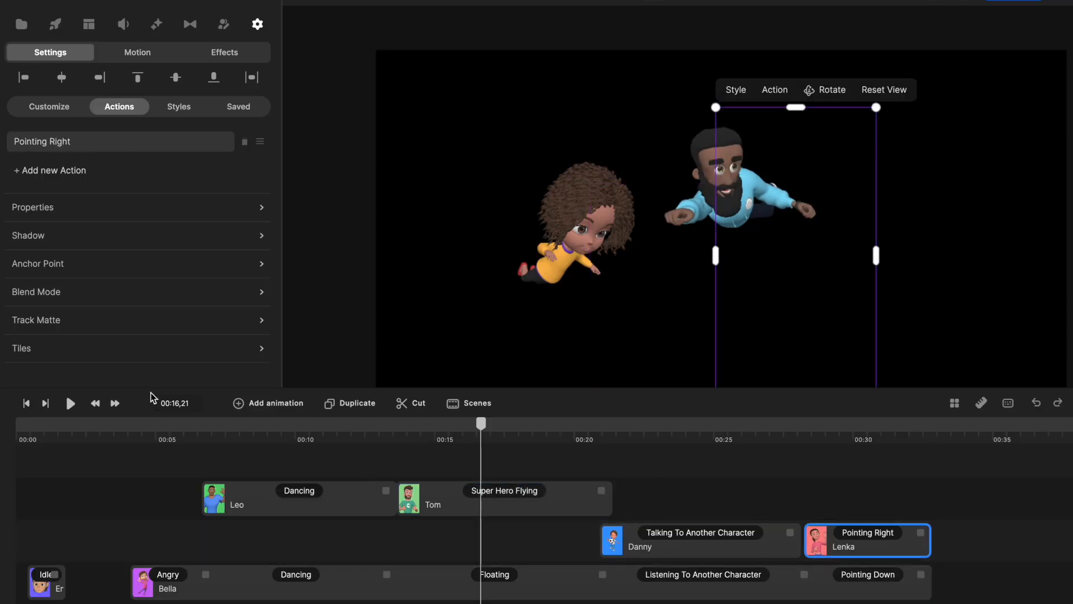
Play back the realigned character sequence from 00:16,21 to its end and clear the selection.
click(72, 403)
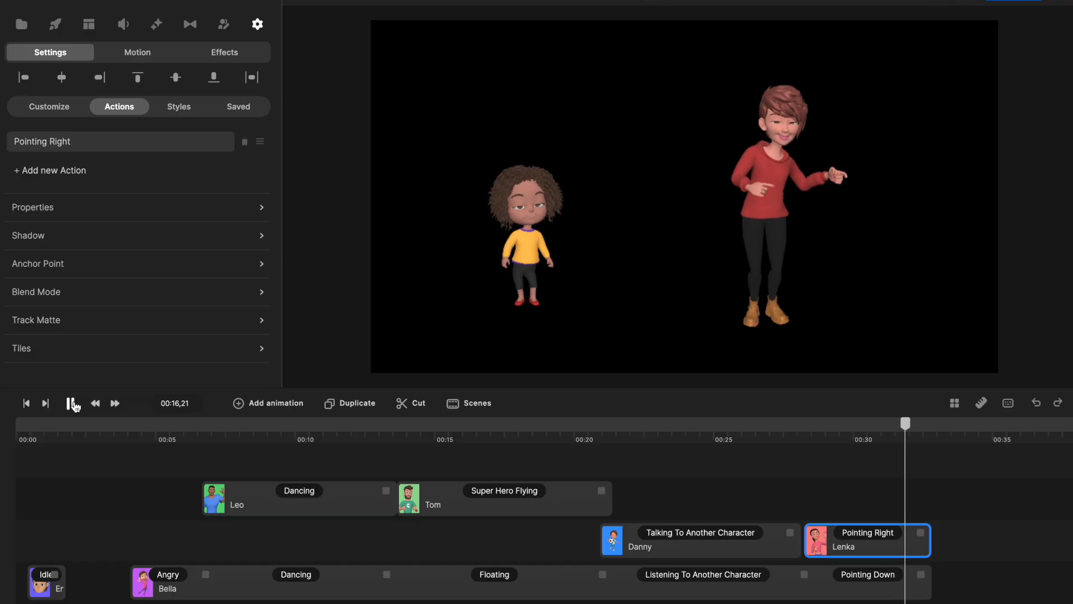
click(71, 404)
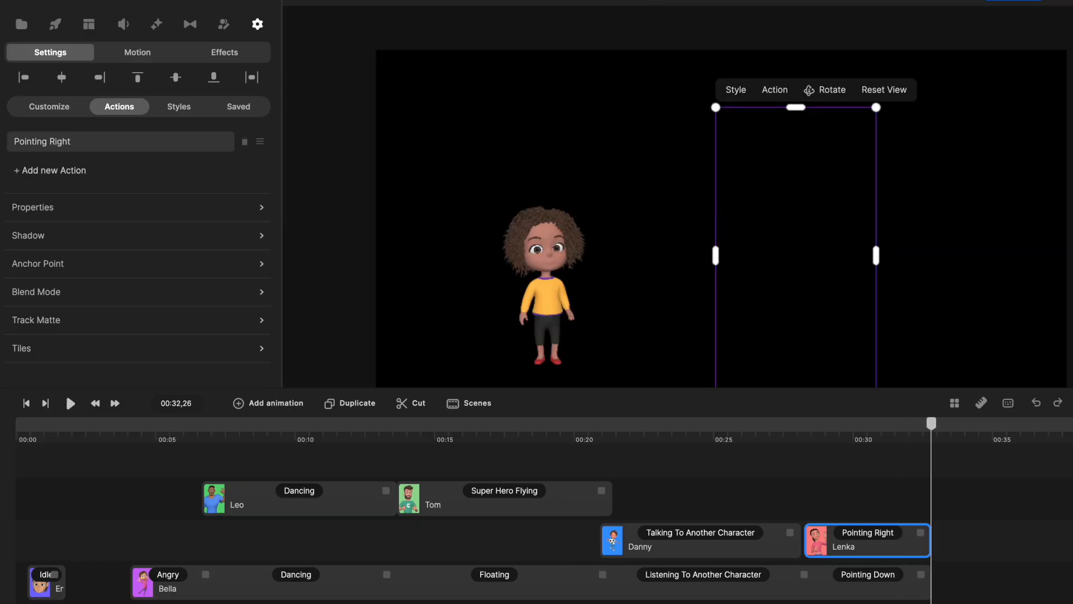
click(270, 446)
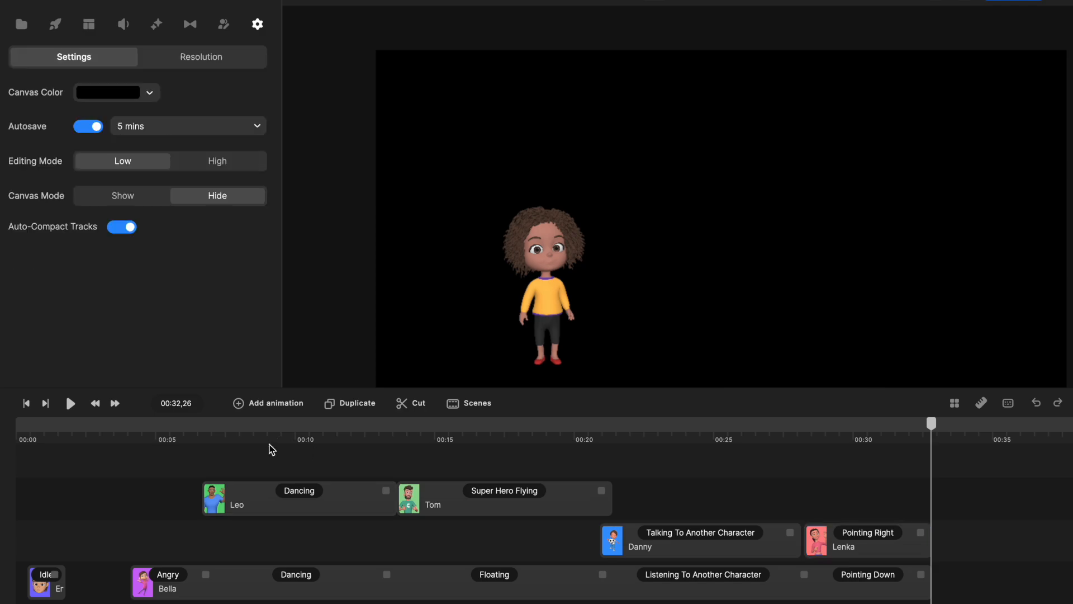
Review the characters at several points across the timeline, including the man's Dancing clip, the opening heads at 00:01,09 and the girl's Floating action.
click(273, 439)
click(316, 510)
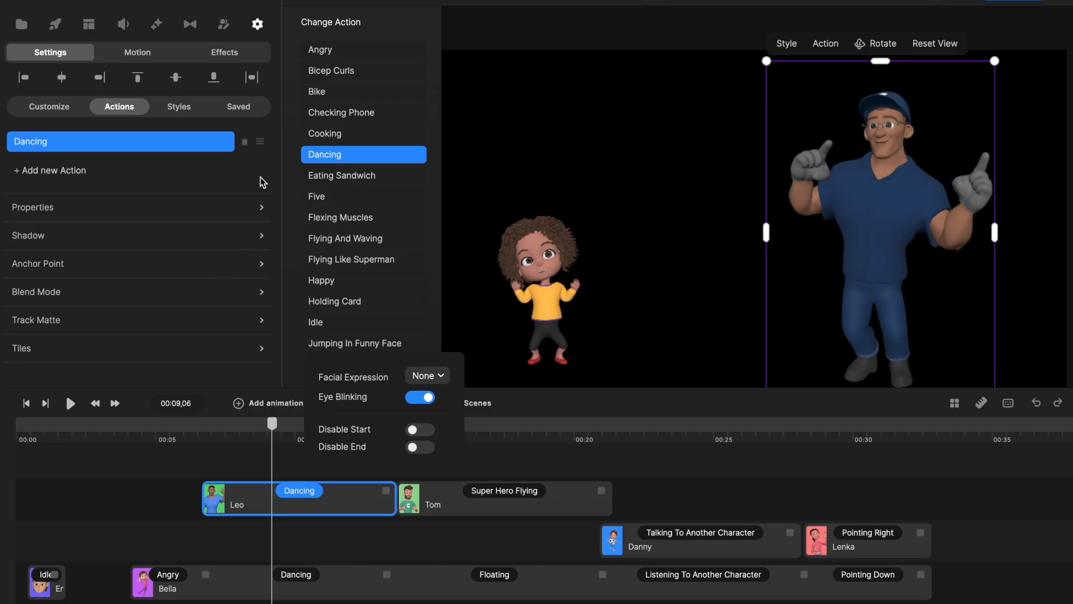
click(694, 512)
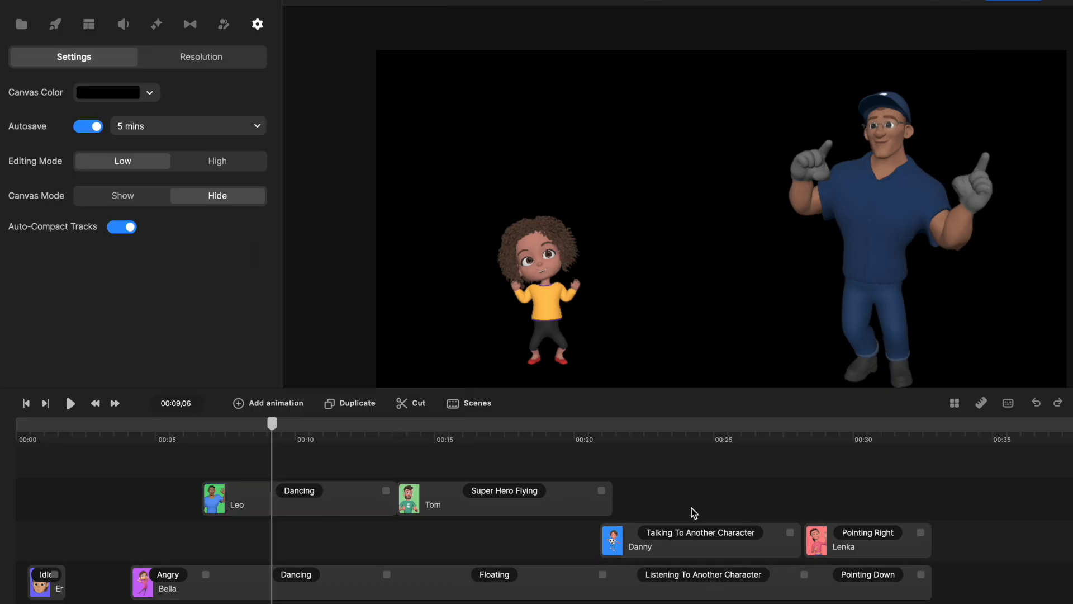
click(649, 435)
click(217, 504)
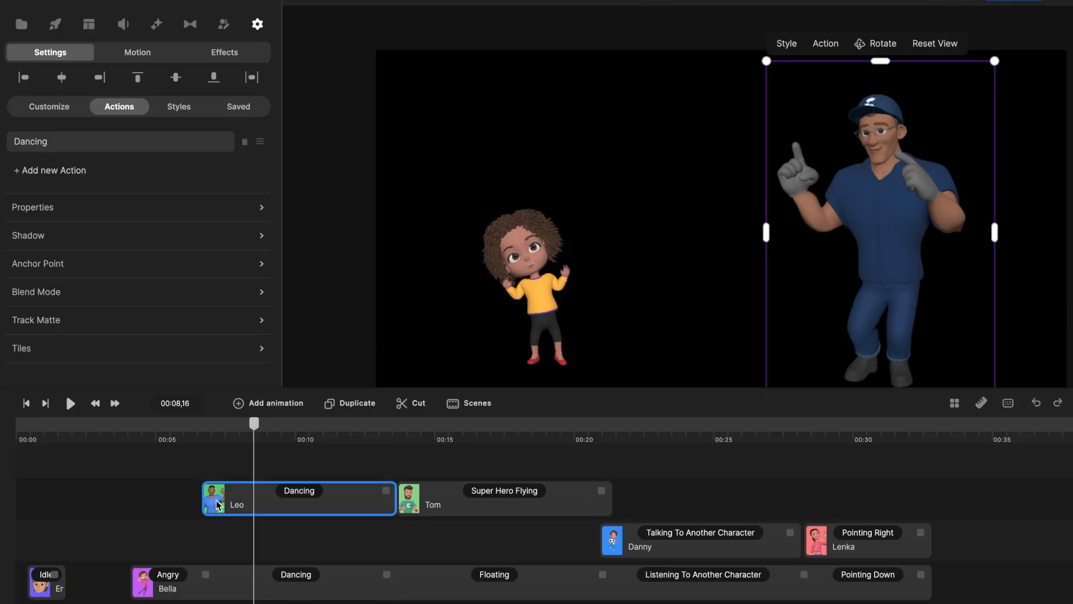
drag(255, 430, 873, 450)
click(50, 430)
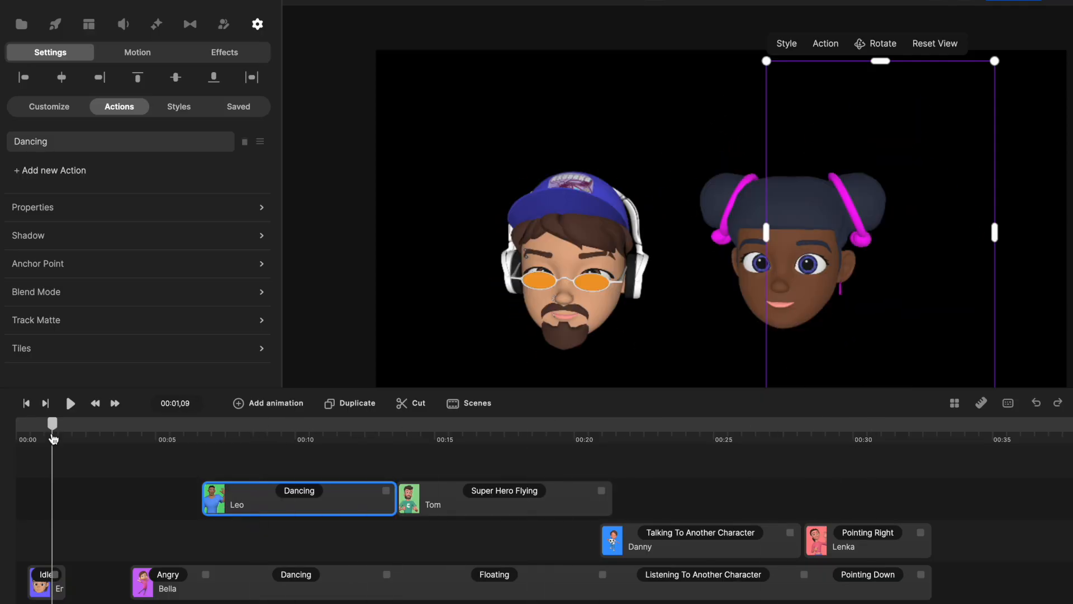
mouse_move(50, 430)
mouse_down()
mouse_move(22, 431)
mouse_move(50, 433)
mouse_up()
click(179, 437)
click(297, 447)
drag(296, 447, 555, 464)
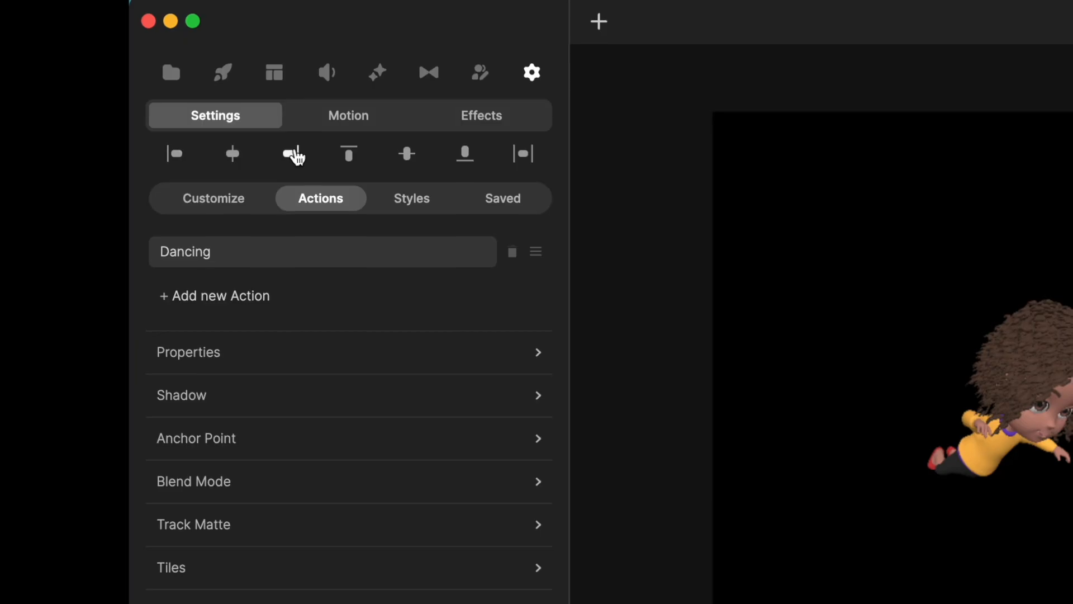
Check which text and shape objects can be added to the canvas, and open the elements library containing 3D Creator.
click(599, 22)
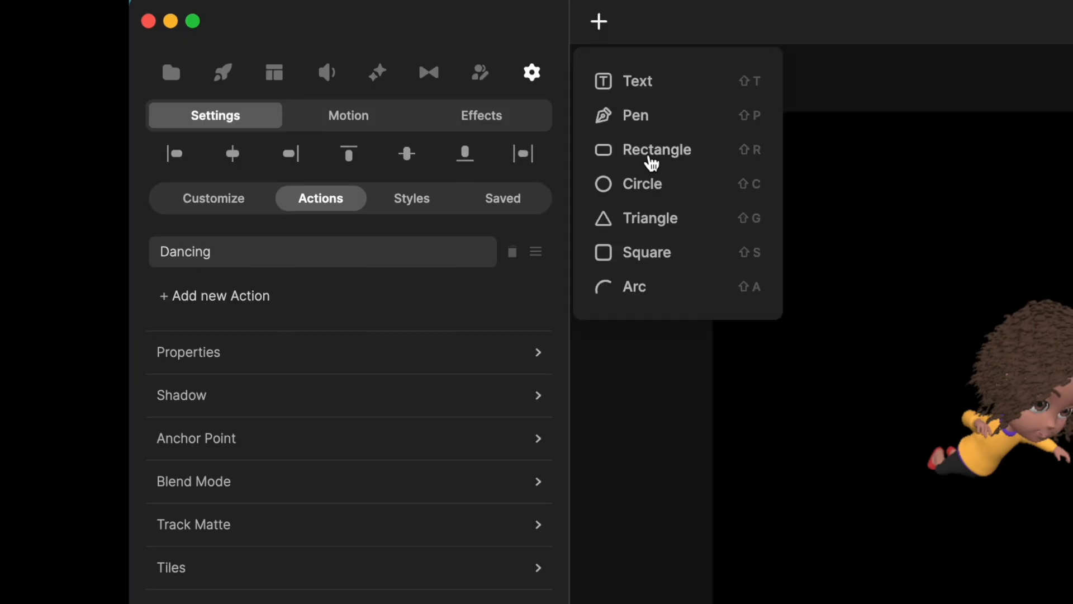
click(597, 22)
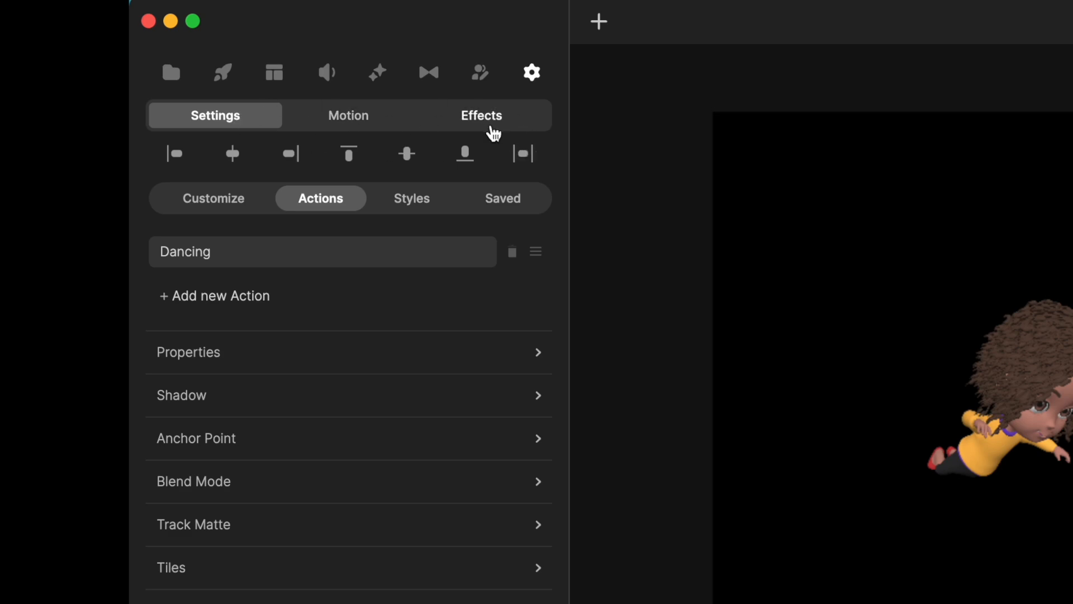
click(224, 72)
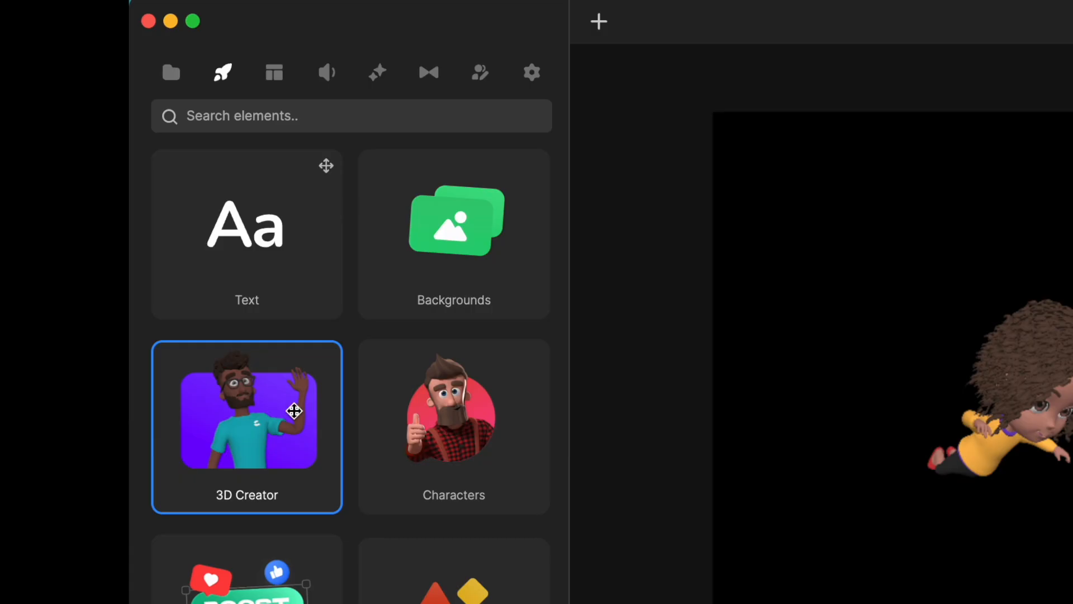